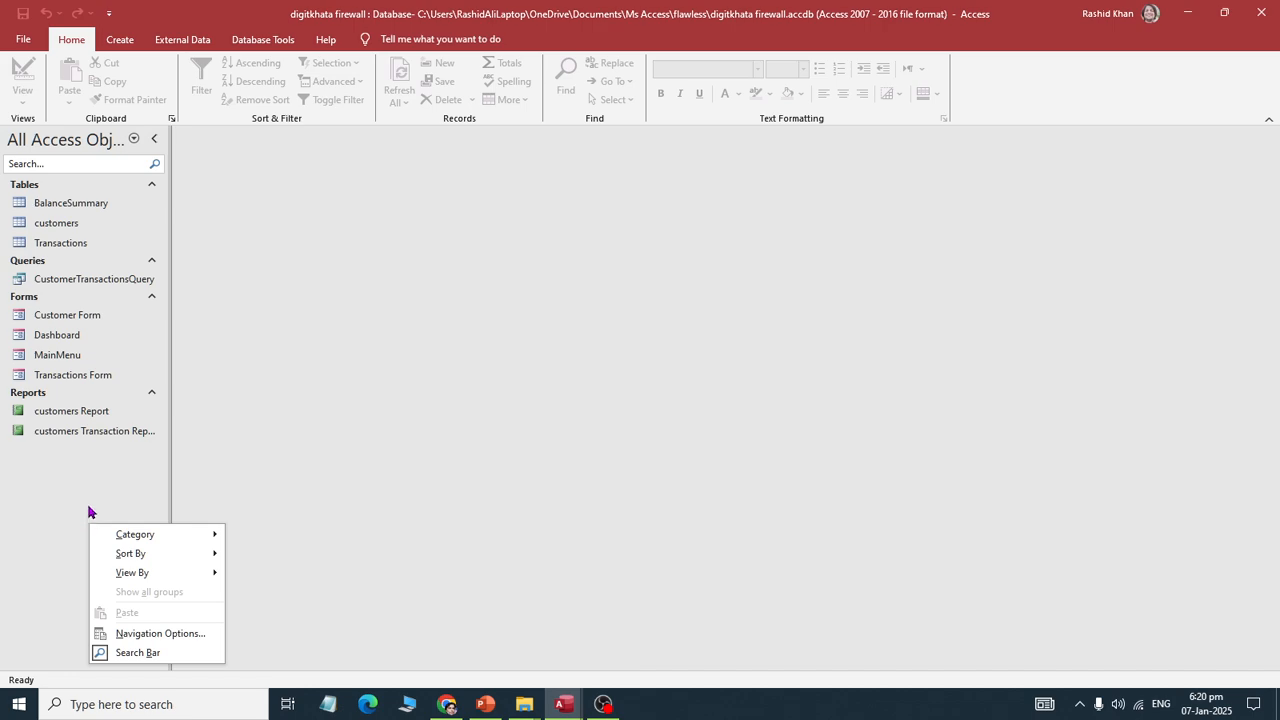
Step: Dismiss the navigation pane menu and switch to the External Data ribbon
{"action": "left_click", "coordinate": [193, 46]}
{"action": "left_click", "coordinate": [193, 46]}
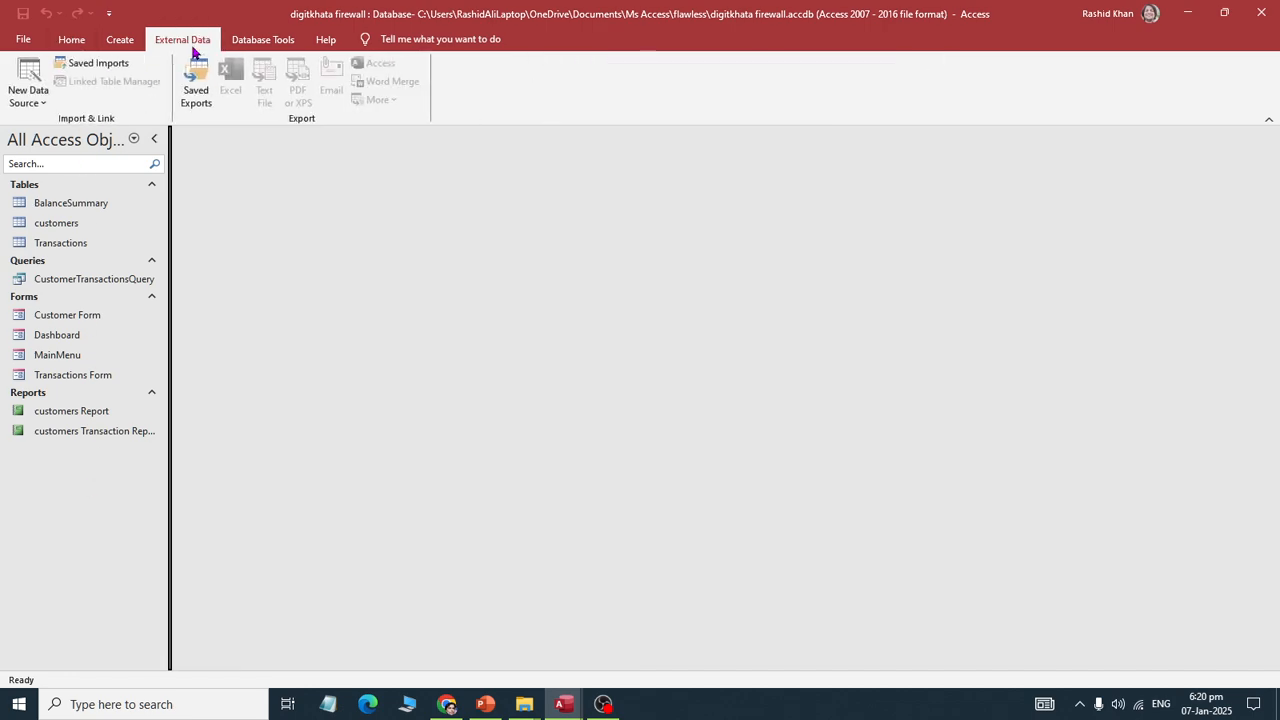
{"action": "left_click", "coordinate": [240, 40]}
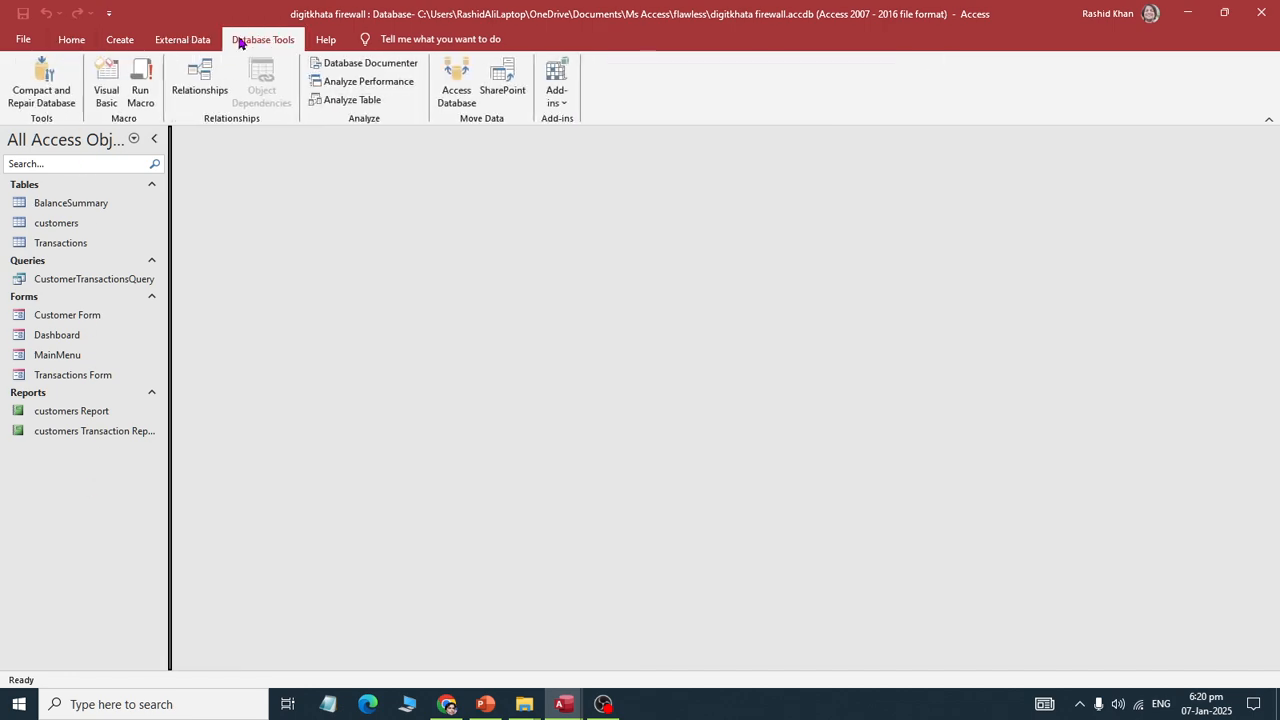
{"action": "left_click", "coordinate": [188, 43]}
Step: Start importing from another Access database via New Data Source > From Database > Access and browse
{"action": "left_click", "coordinate": [29, 105]}
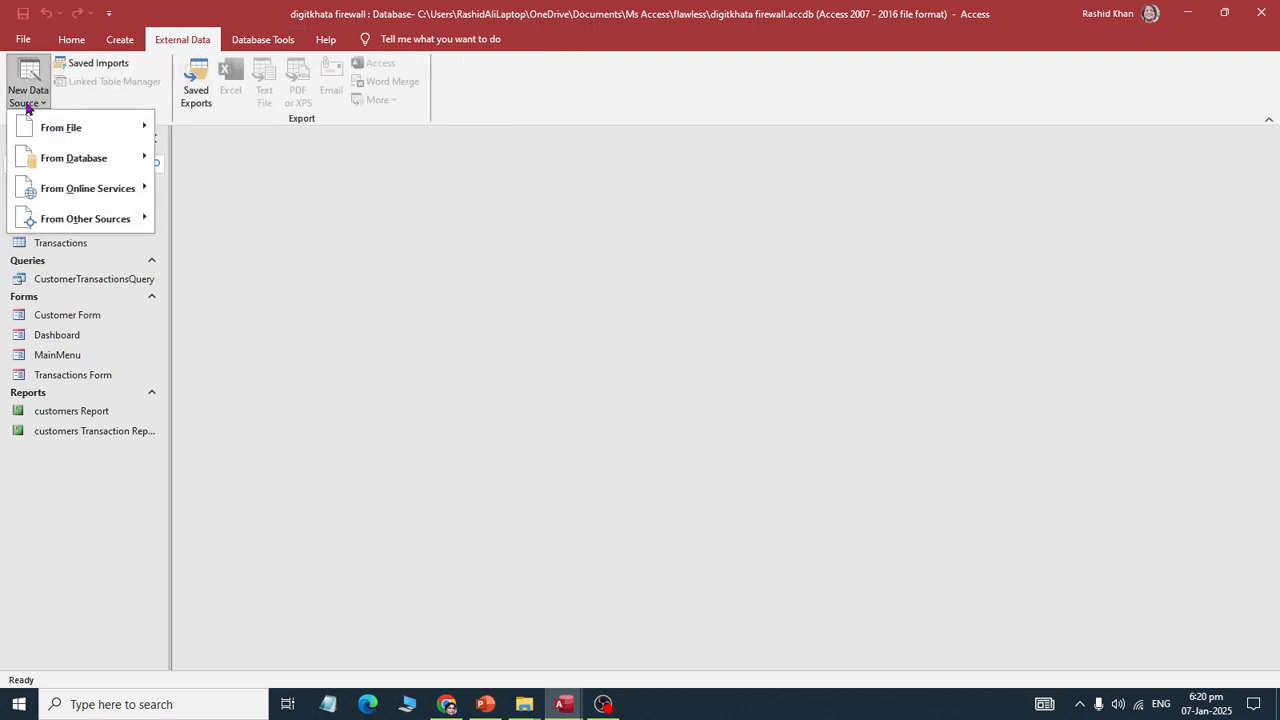
{"action": "mouse_move", "coordinate": [77, 127]}
{"action": "mouse_move", "coordinate": [137, 166]}
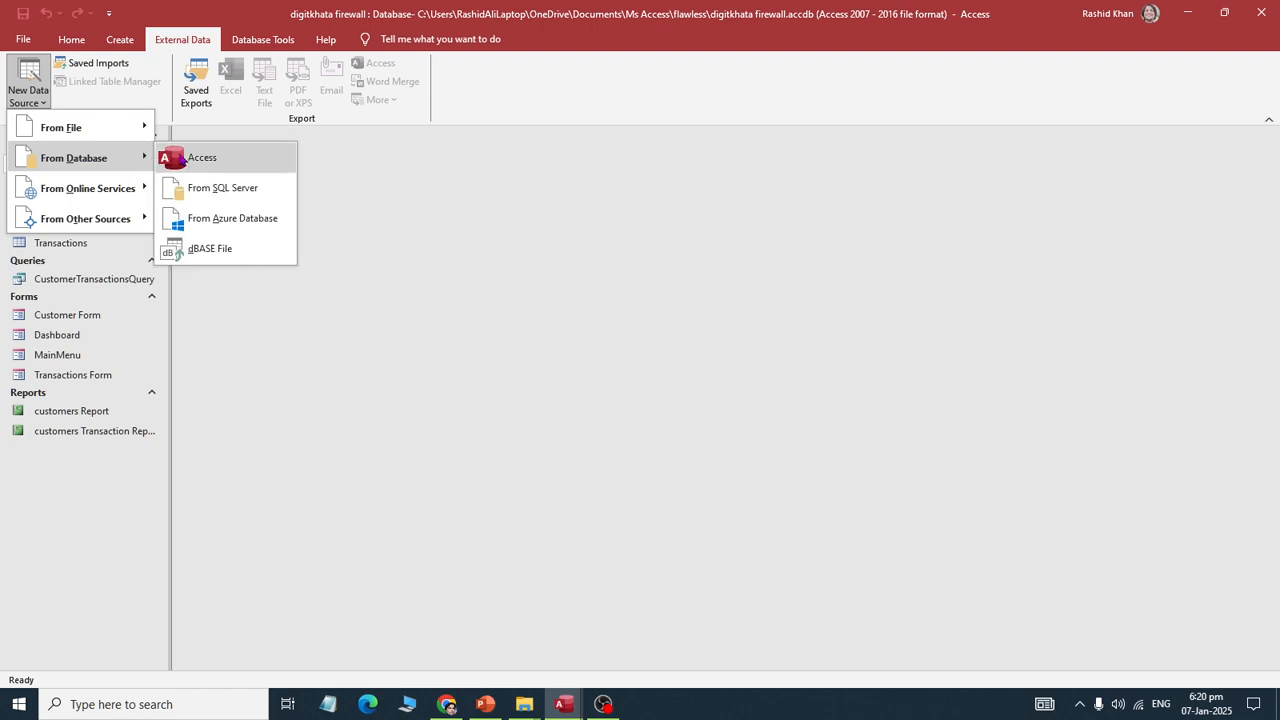
{"action": "left_click", "coordinate": [181, 160]}
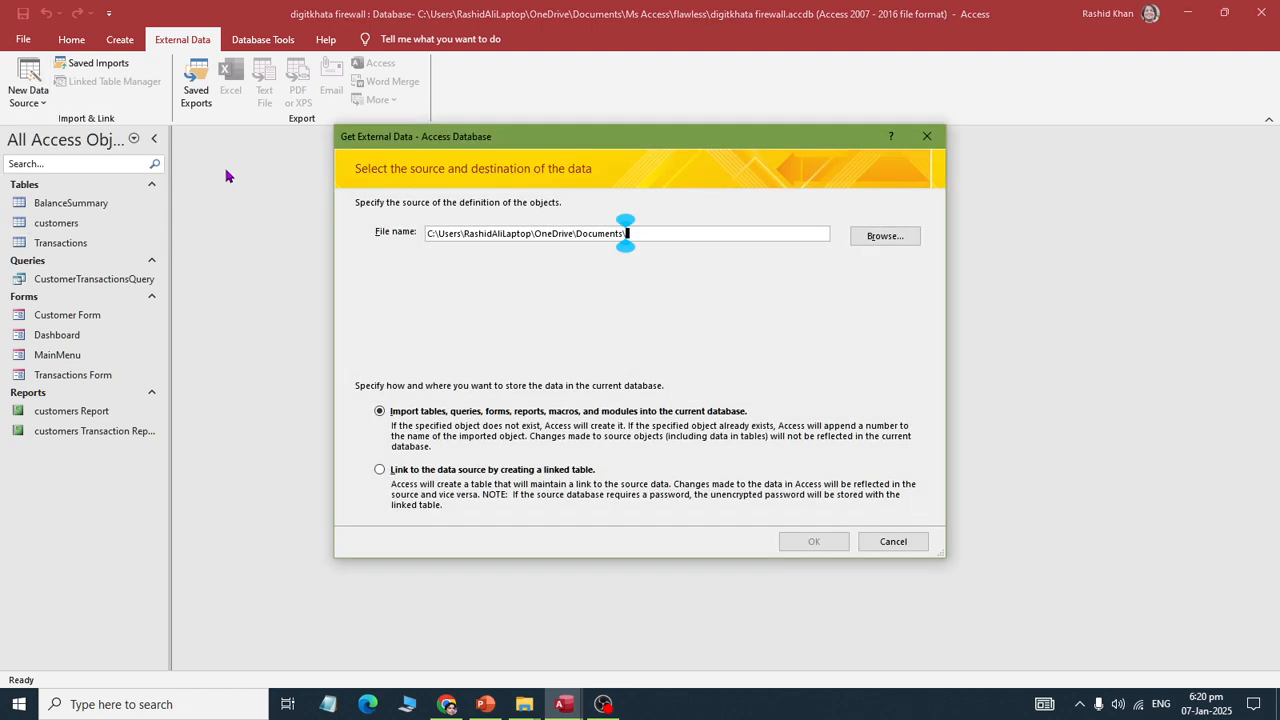
{"action": "left_click", "coordinate": [866, 235]}
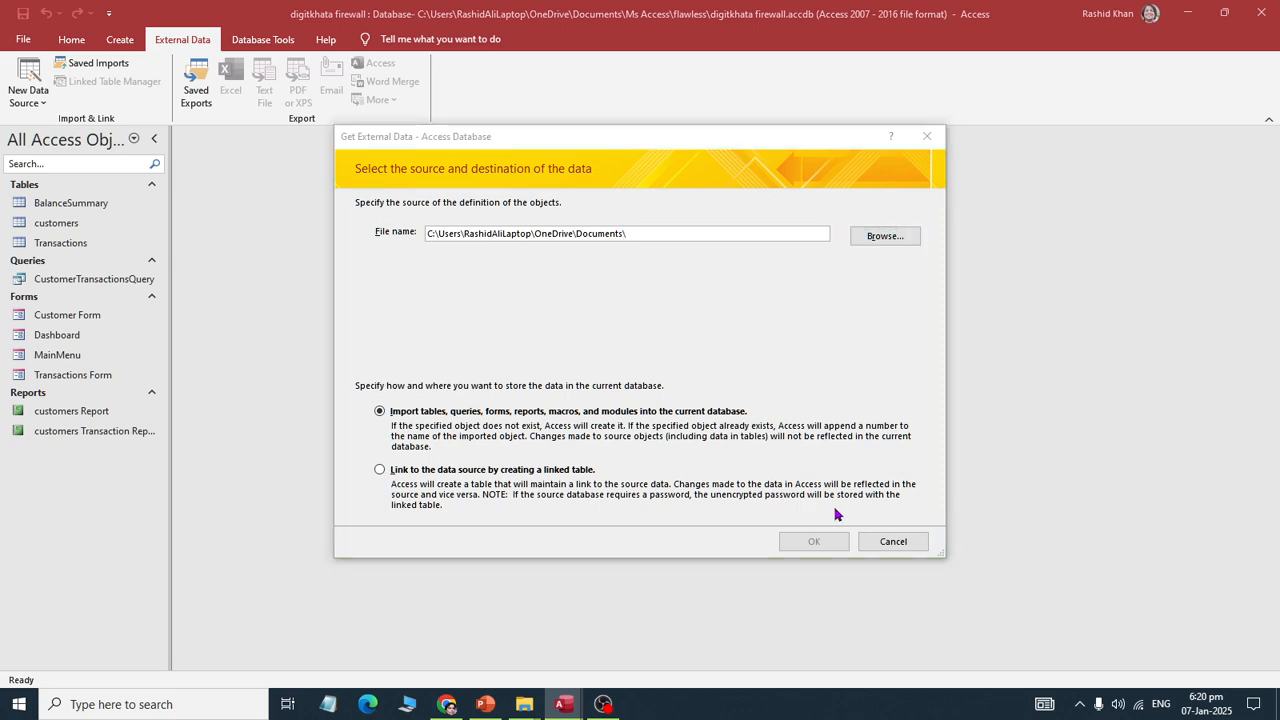
Step: Paste the flawless folder path and pick User Management SYSTEm.accdb as the source
{"action": "key", "text": "alt+Tab"}
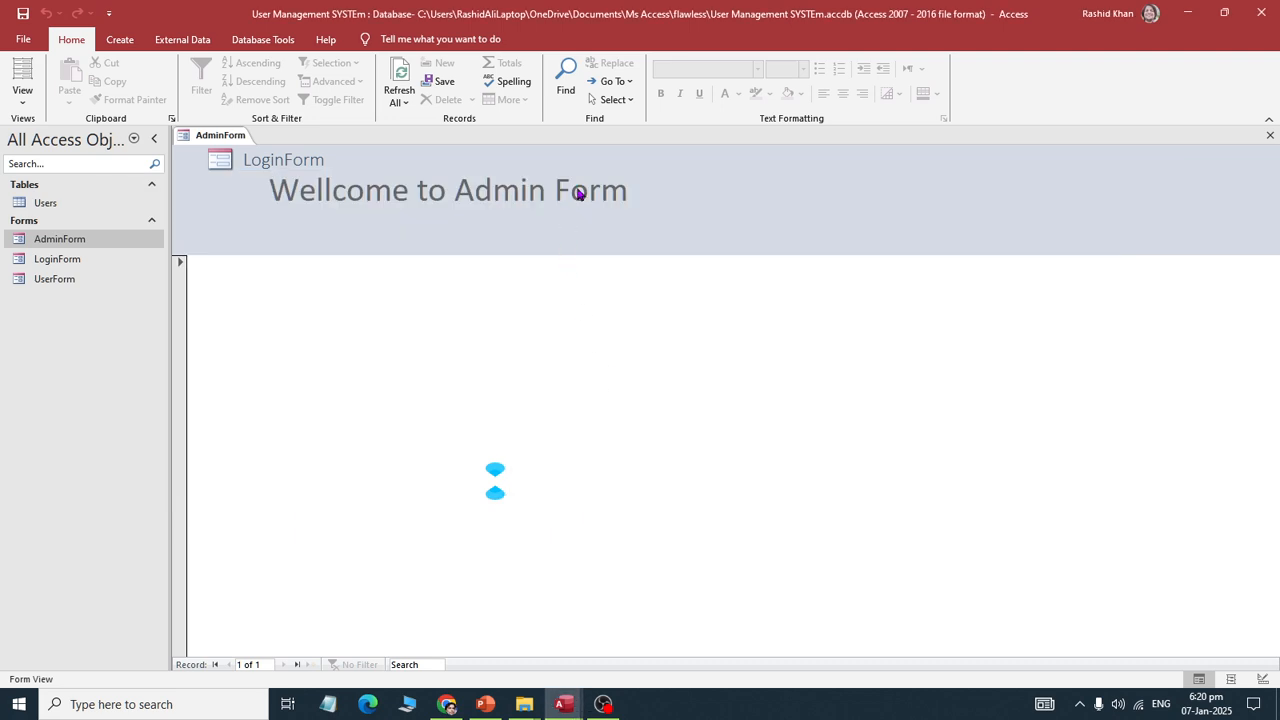
{"action": "key", "text": "alt+Tab"}
{"action": "key", "text": "Tab"}
{"action": "key", "text": "Tab"}
{"action": "left_click", "coordinate": [549, 132]}
{"action": "key", "text": "ctrl+c"}
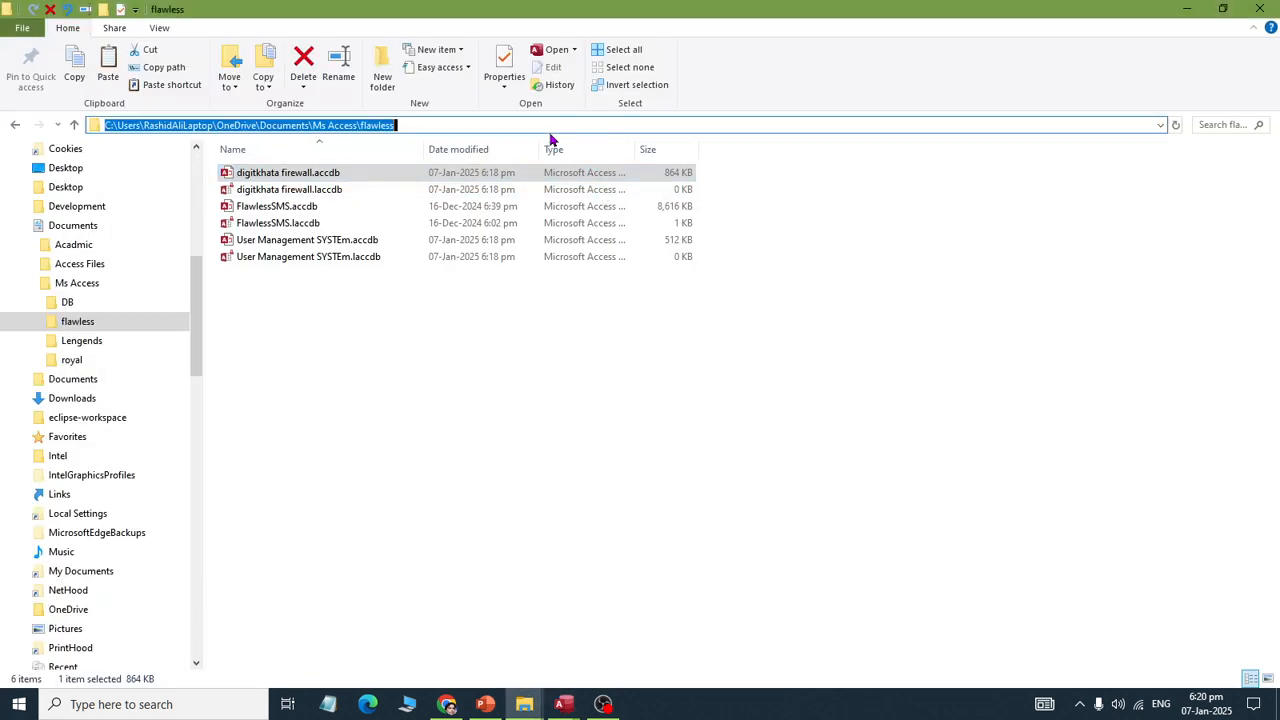
{"action": "key", "text": "alt+Tab"}
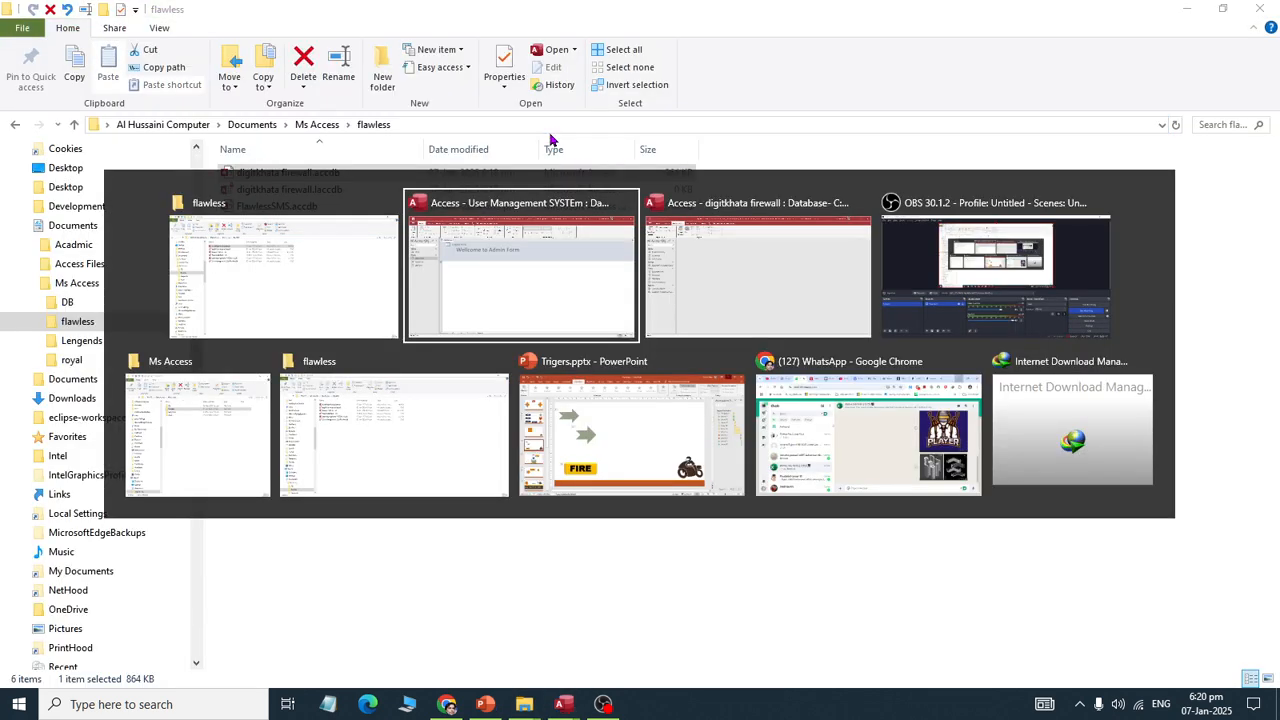
{"action": "key", "text": "Tab"}
{"action": "key", "text": "ctrl+v"}
{"action": "left_click", "coordinate": [830, 508]}
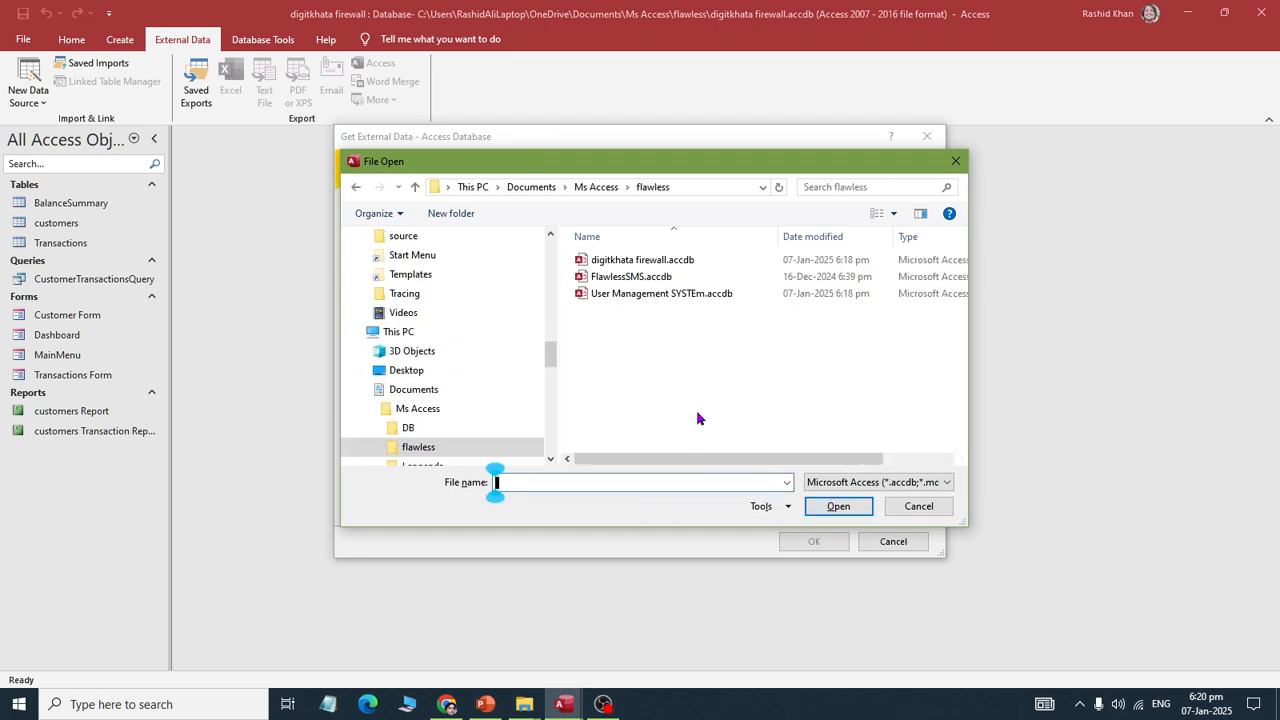
{"action": "double_click", "coordinate": [638, 294]}
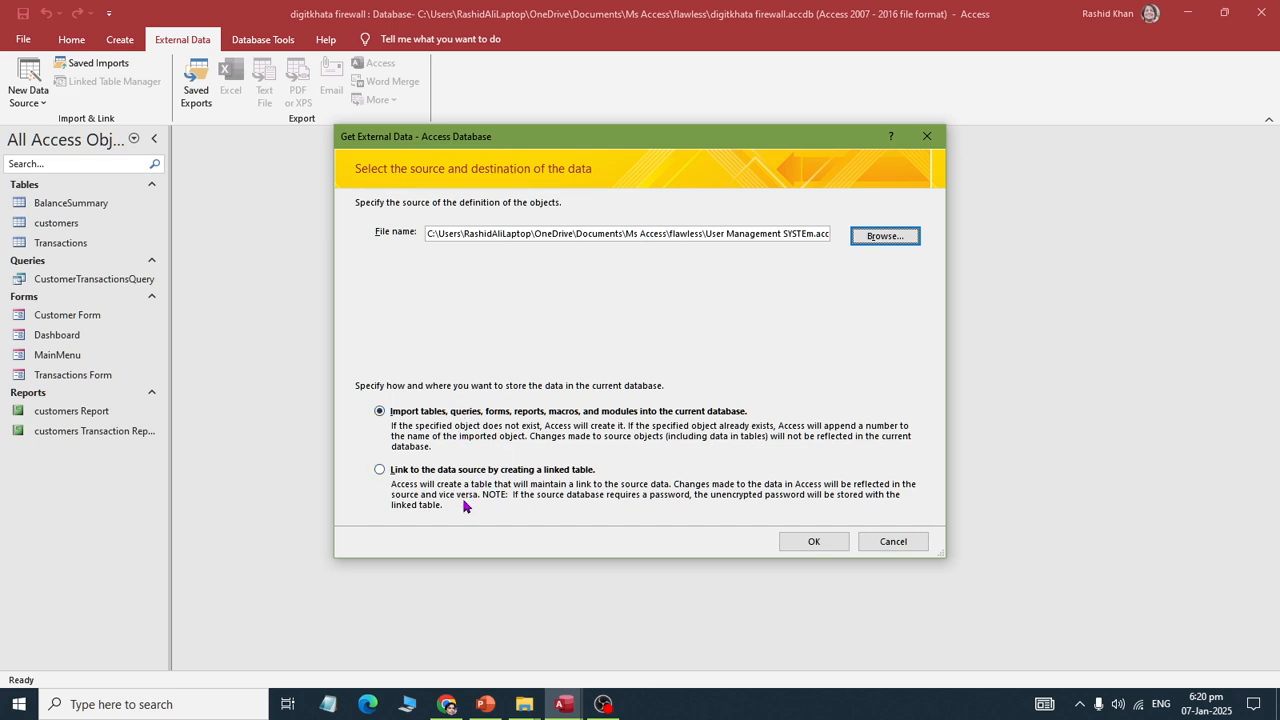
Step: Keep Import selected, continue, and enter the source database's password
{"action": "left_click", "coordinate": [390, 474]}
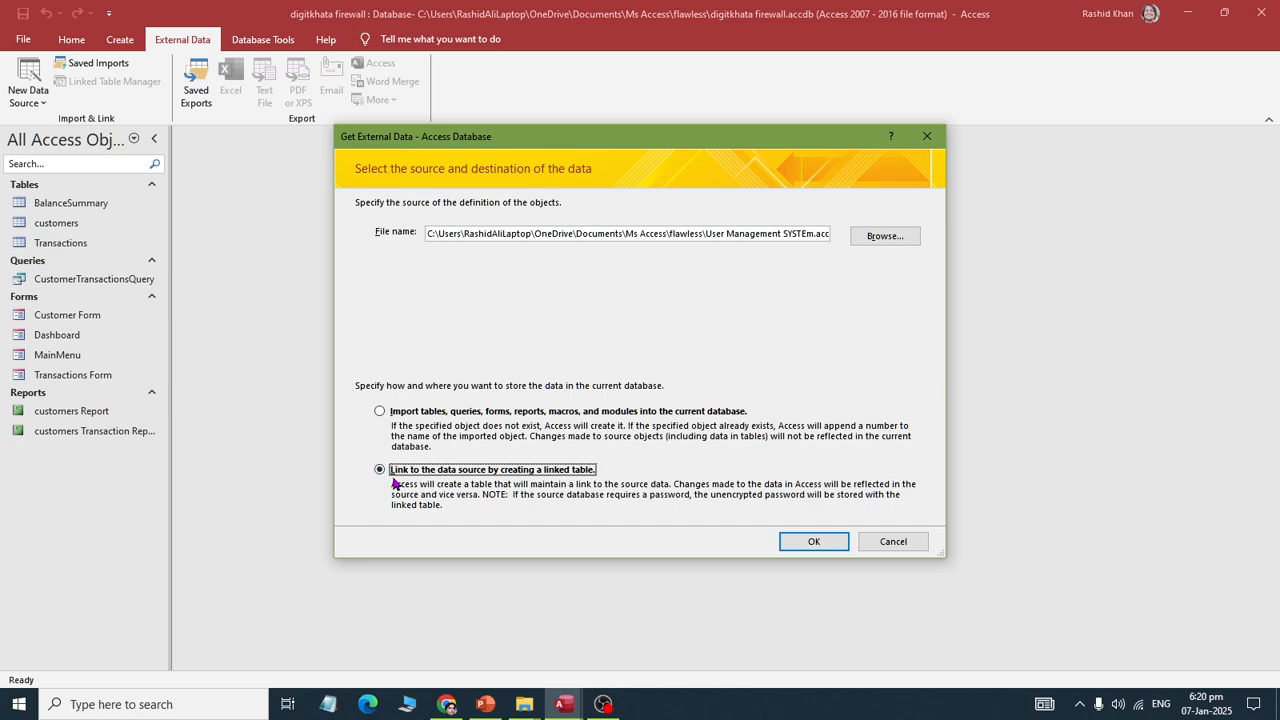
{"action": "left_click", "coordinate": [395, 428]}
{"action": "left_click", "coordinate": [800, 541]}
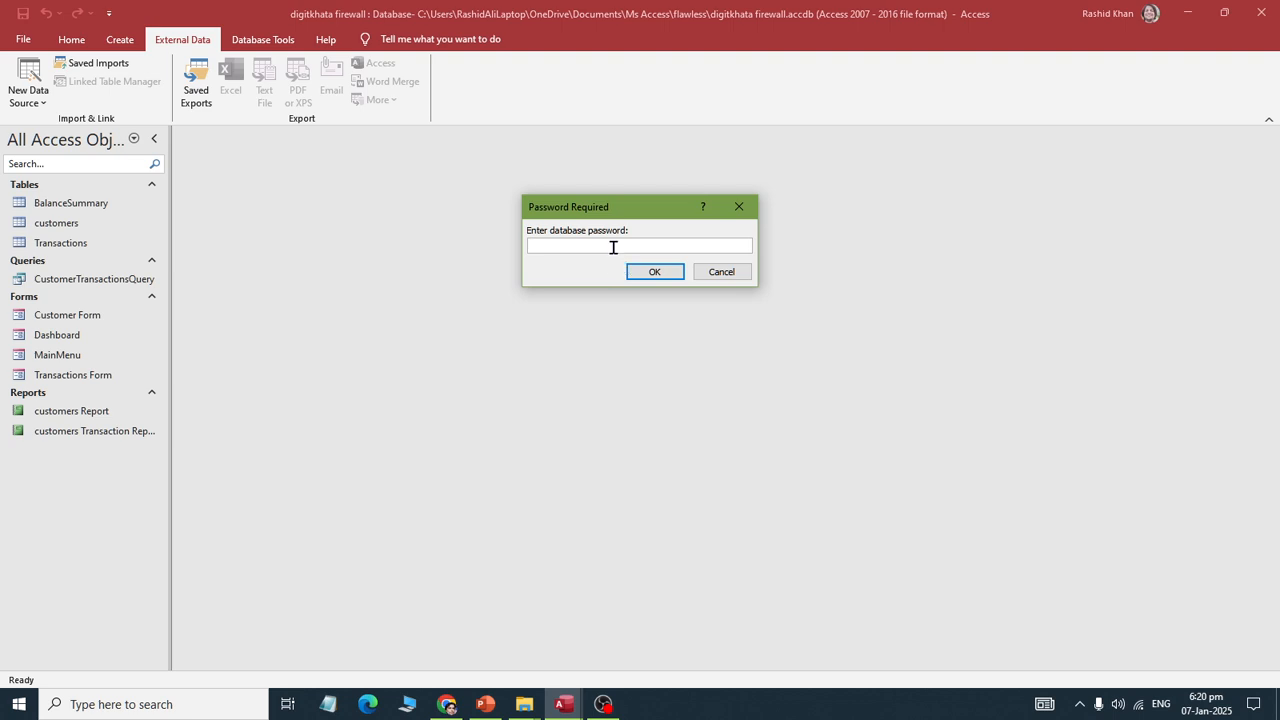
{"action": "key", "text": "Return"}
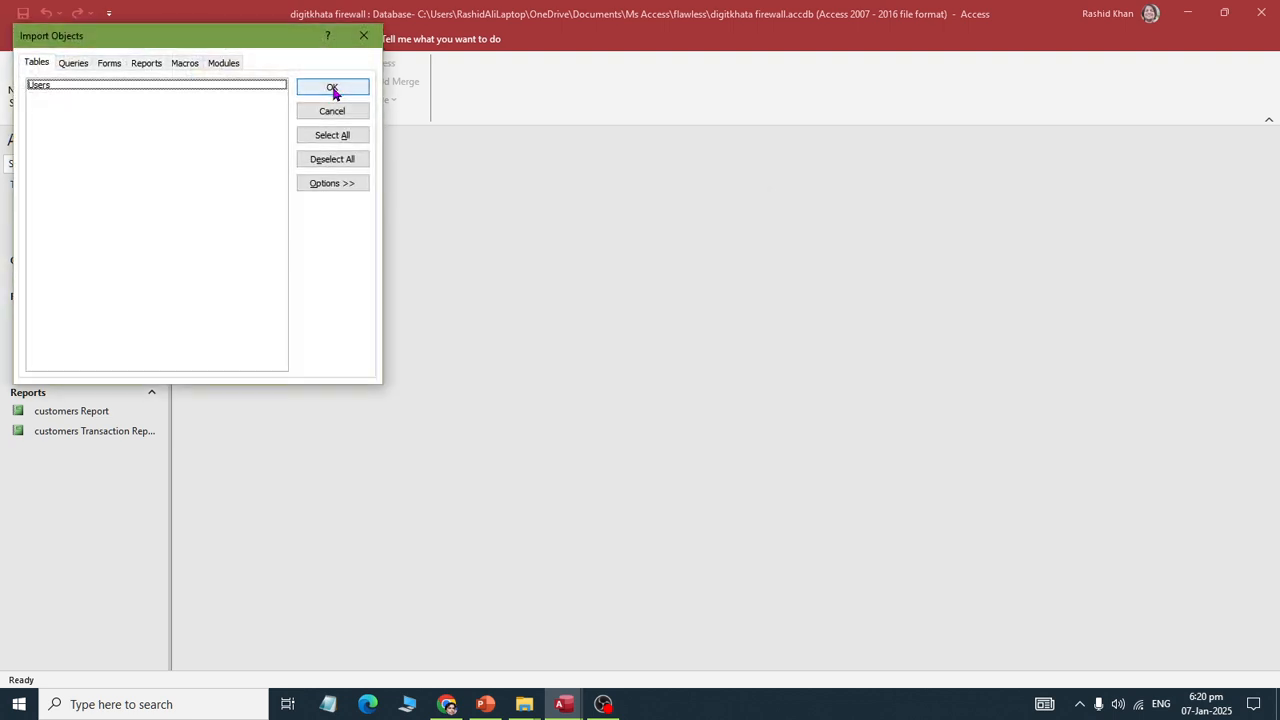
Step: Select the Users table and all three forms (AdminForm, LoginForm, UserForm) and import them
{"action": "left_click", "coordinate": [43, 85]}
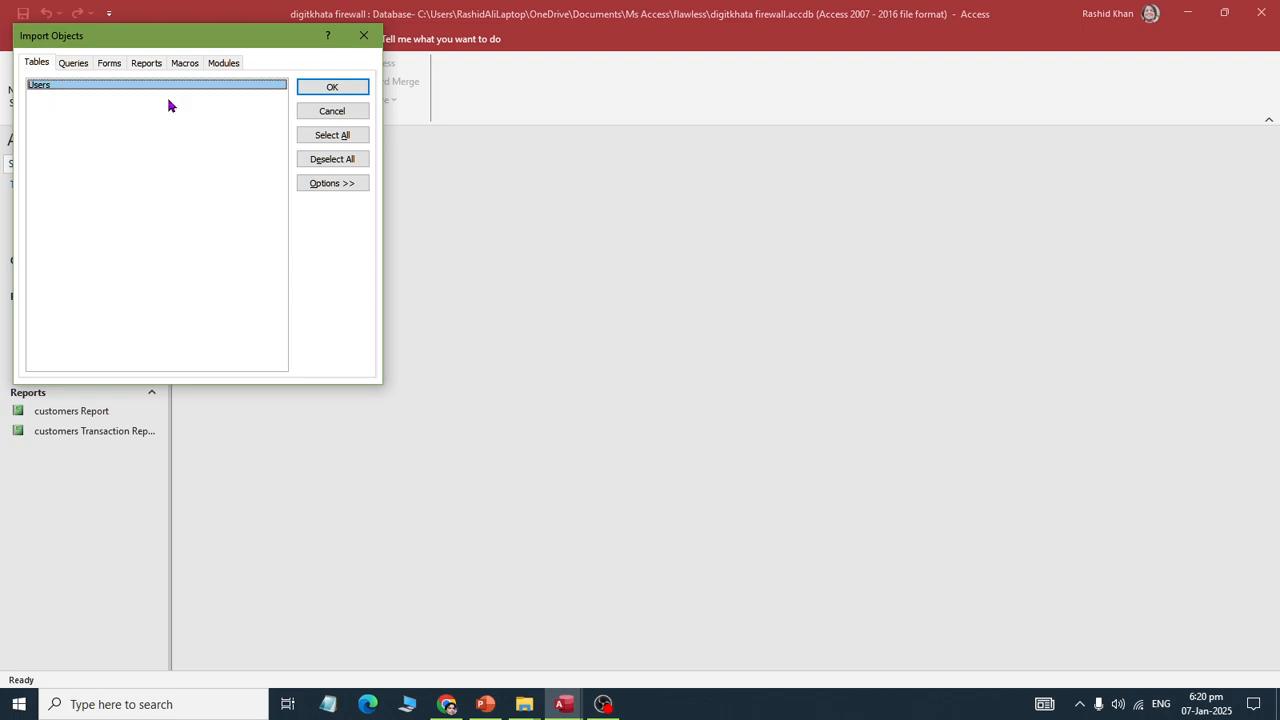
{"action": "left_click", "coordinate": [338, 137]}
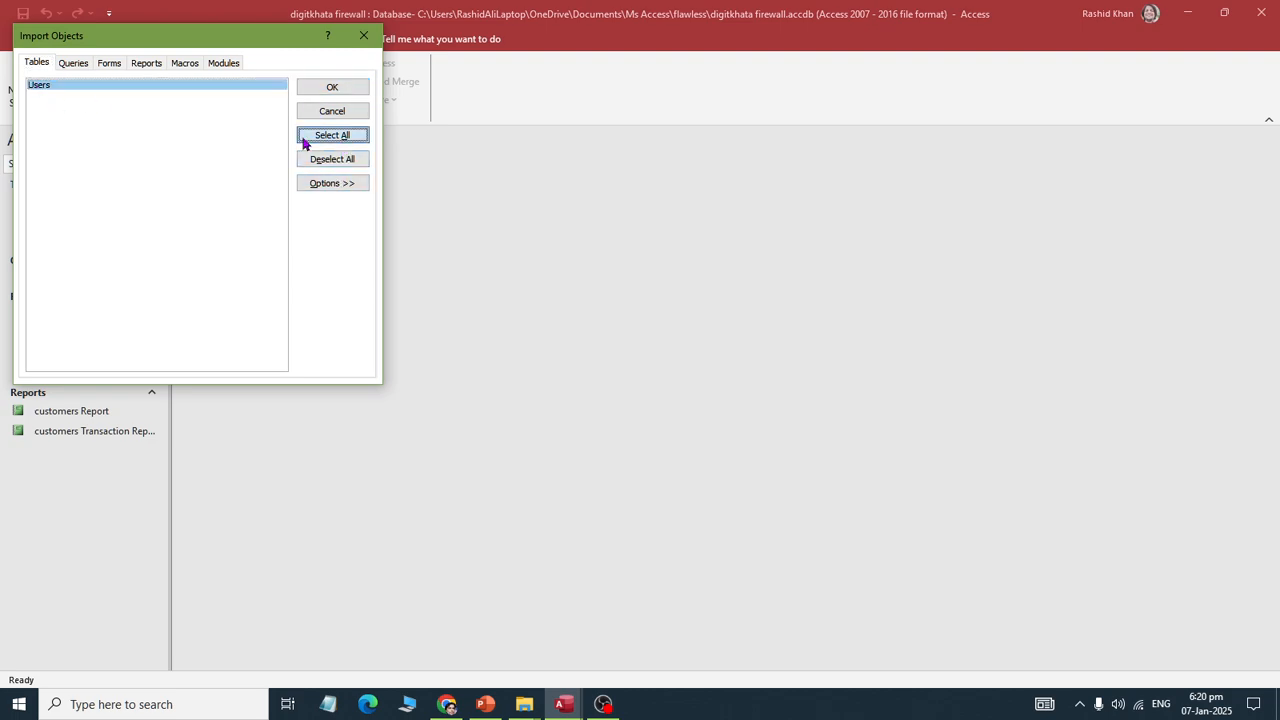
{"action": "left_click", "coordinate": [66, 62]}
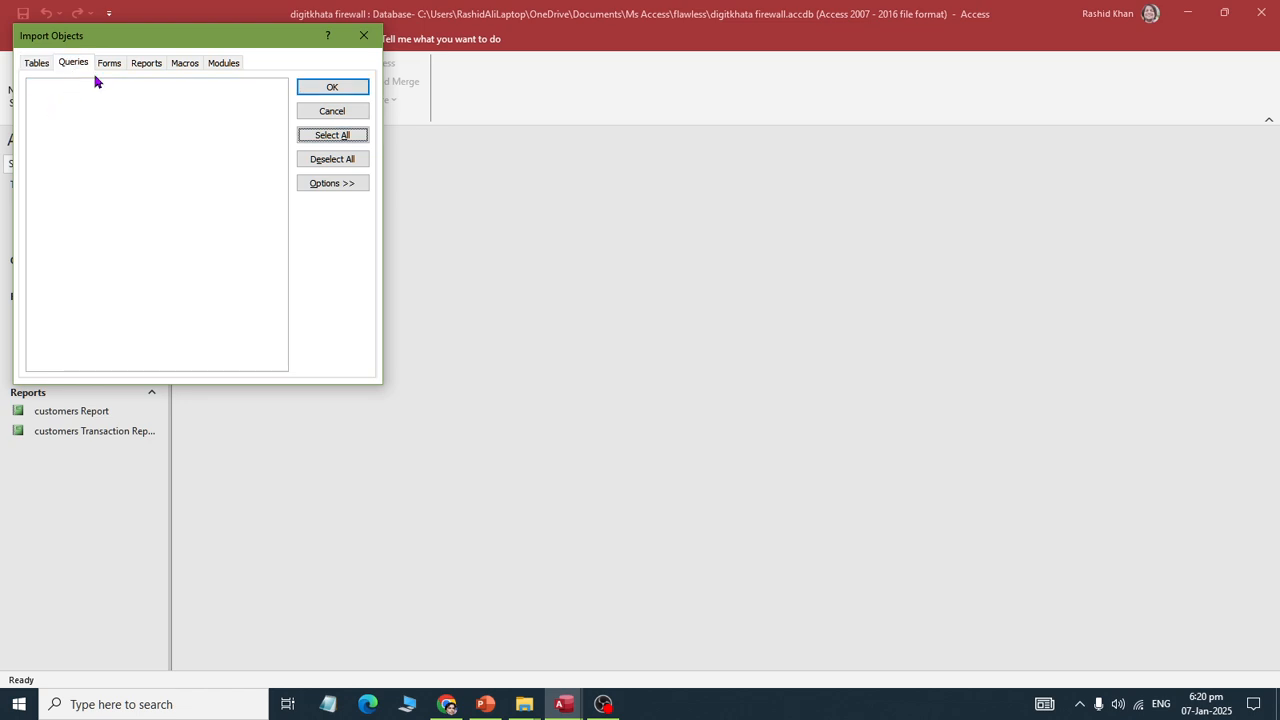
{"action": "left_click", "coordinate": [107, 63]}
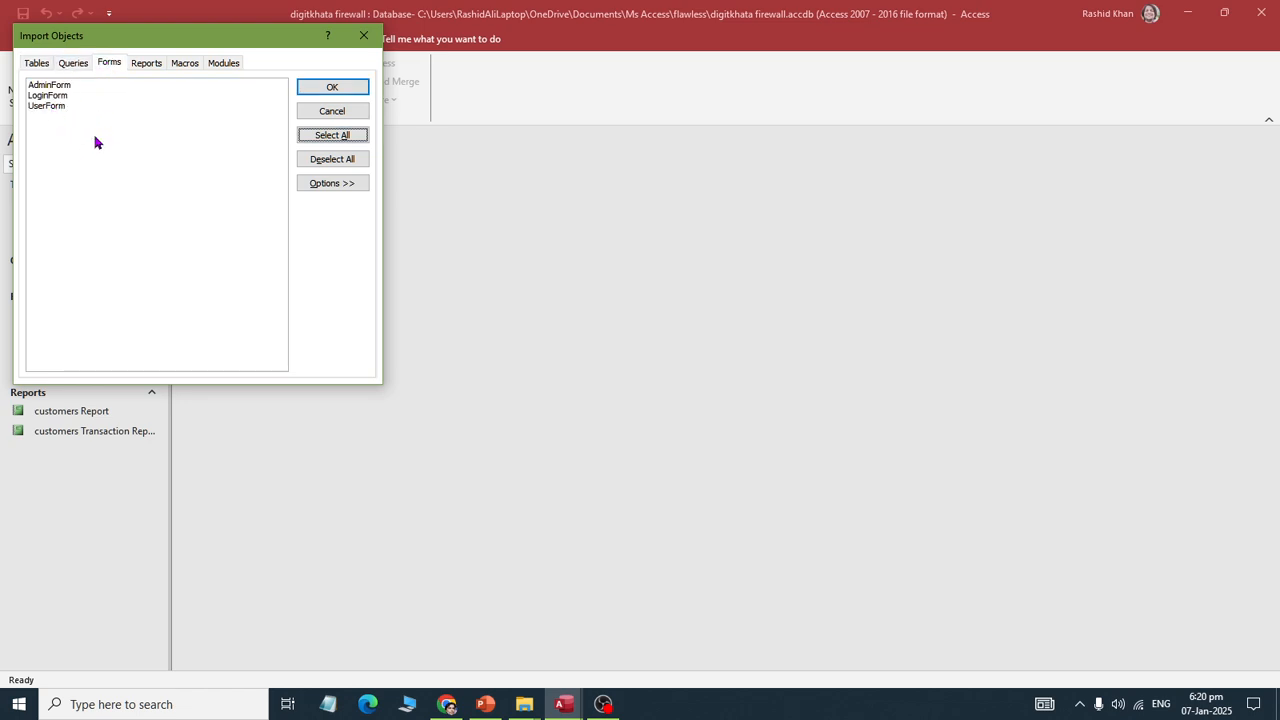
{"action": "left_click", "coordinate": [316, 140]}
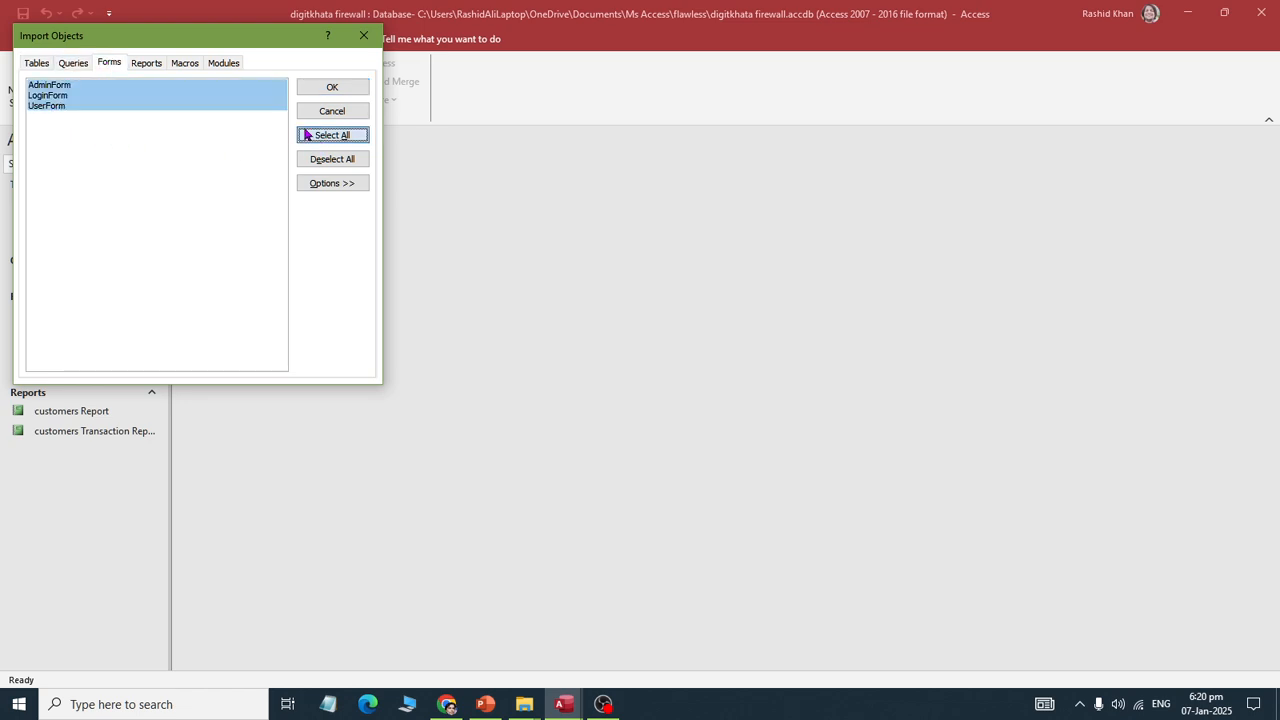
{"action": "left_click", "coordinate": [155, 66]}
{"action": "left_click", "coordinate": [199, 66]}
{"action": "left_click", "coordinate": [222, 64]}
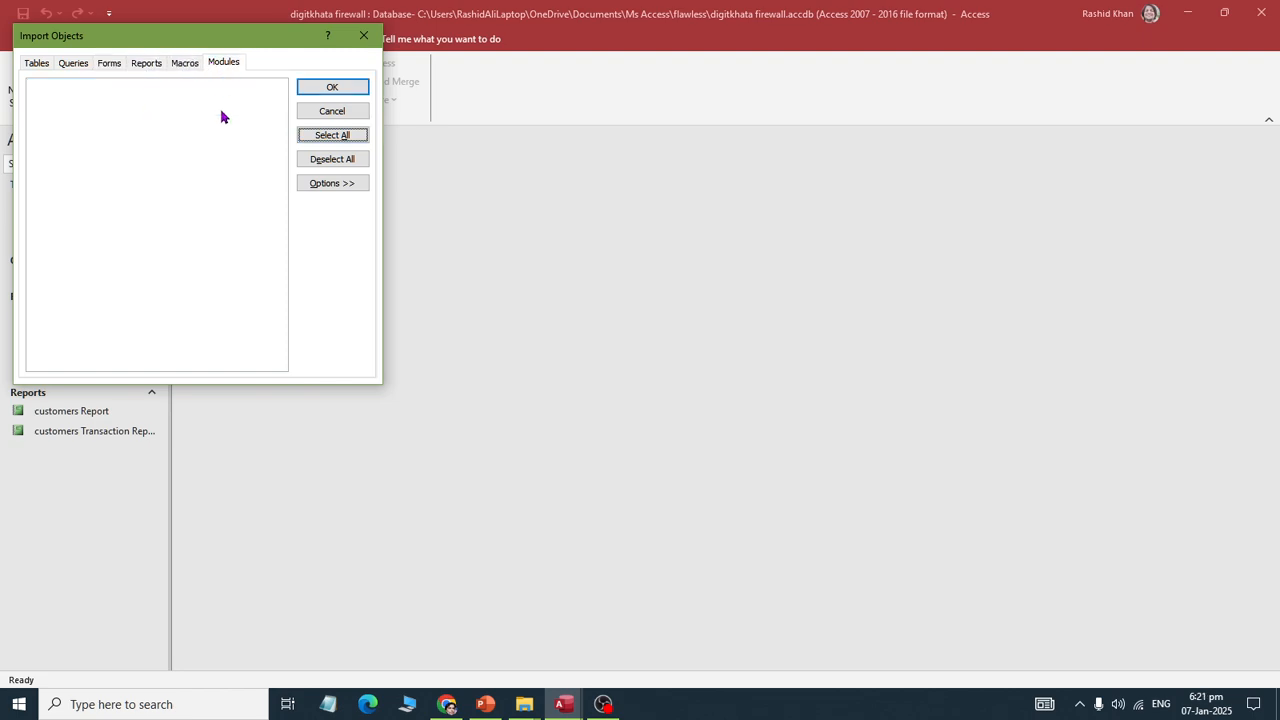
{"action": "left_click", "coordinate": [40, 64]}
{"action": "left_click", "coordinate": [350, 88]}
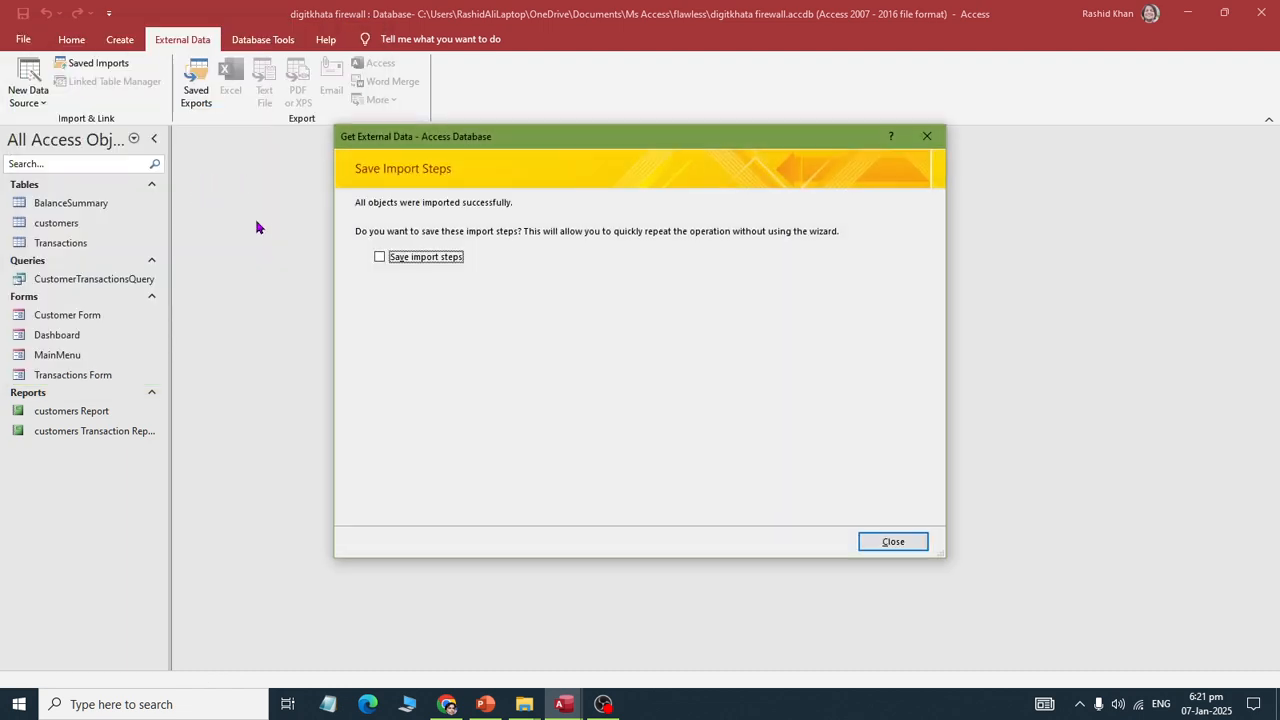
Step: Finish the import without saving steps, open LoginForm, then cancel the login window
{"action": "left_click", "coordinate": [890, 543]}
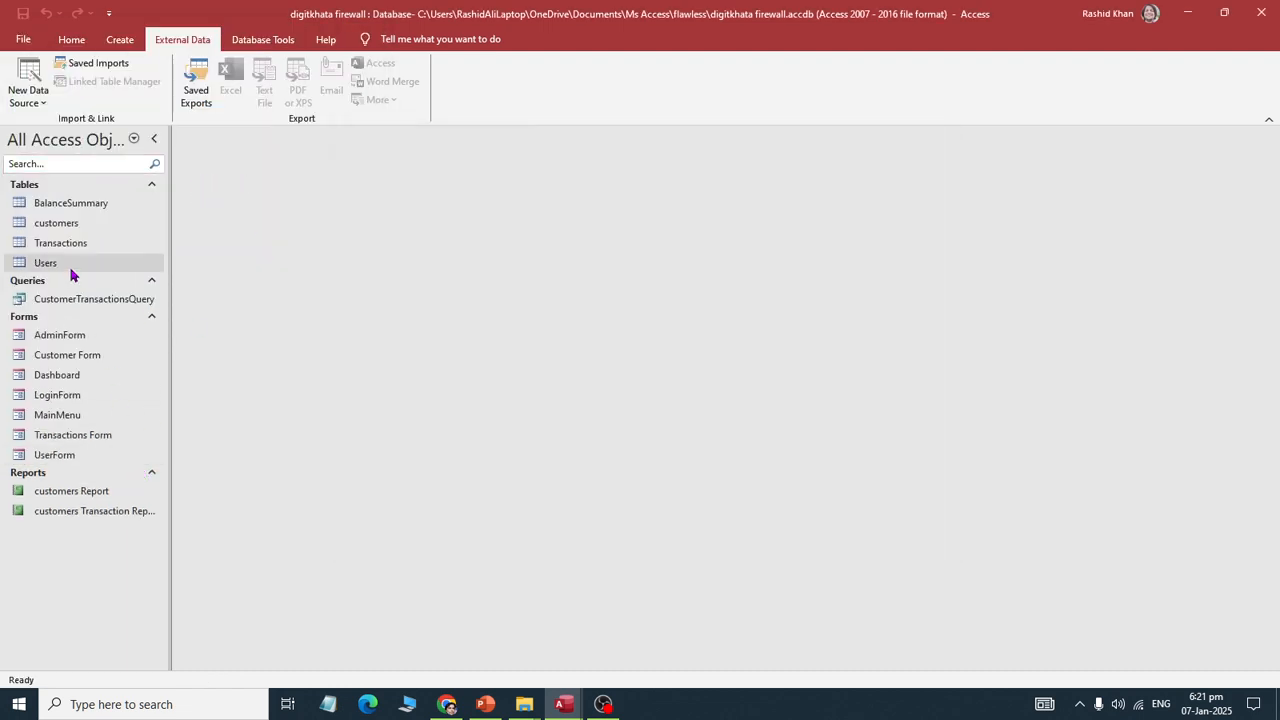
{"action": "left_click", "coordinate": [32, 267]}
{"action": "double_click", "coordinate": [80, 396]}
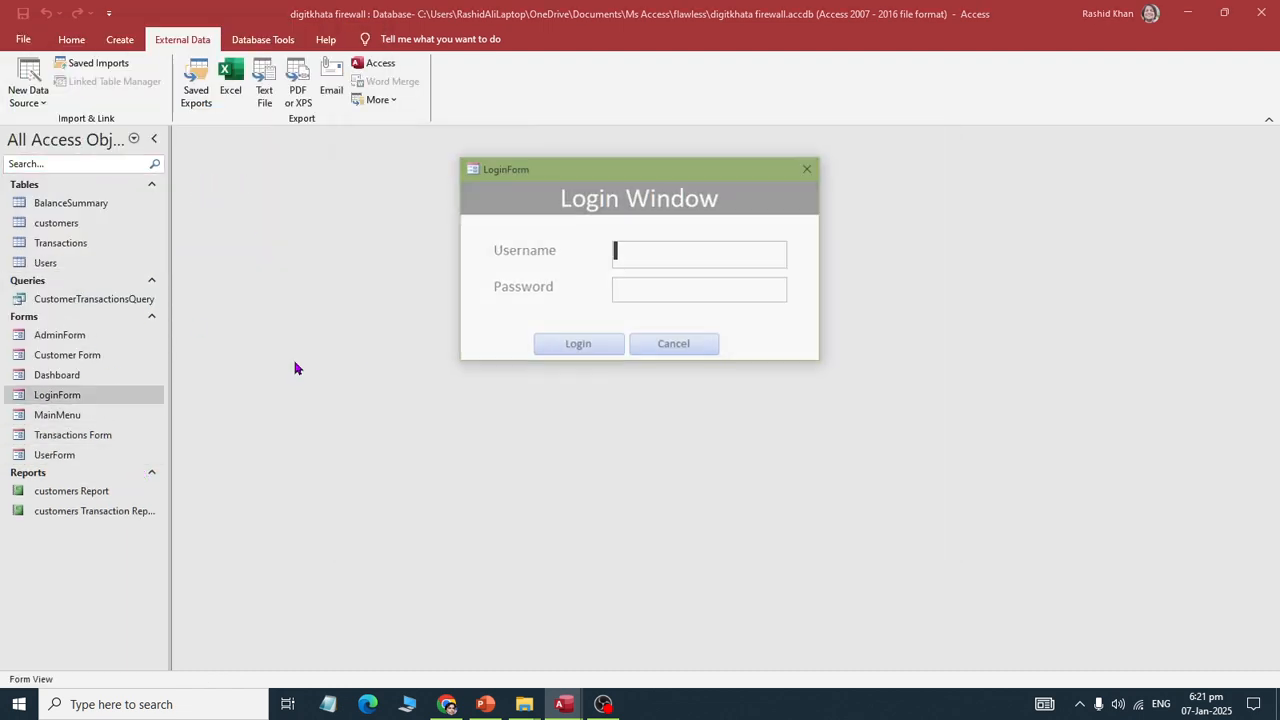
{"action": "left_click", "coordinate": [645, 346]}
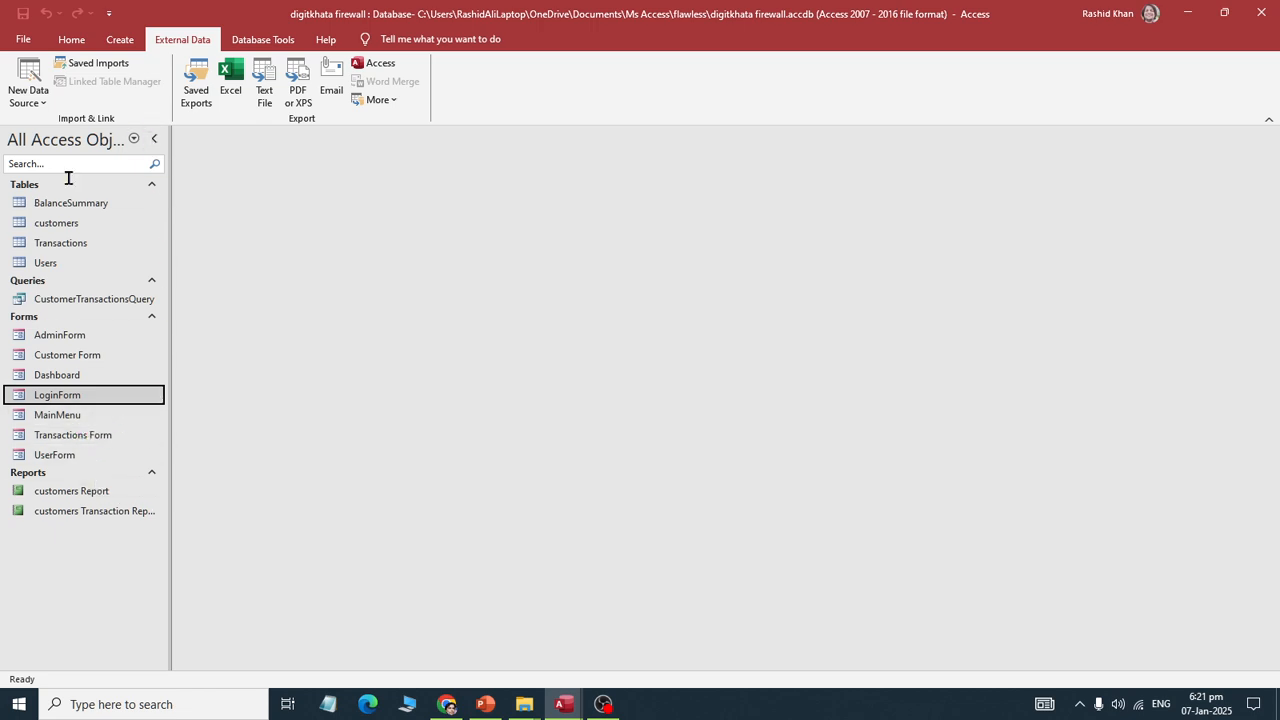
Step: Test LoginForm with the admin username and password, then close the admin form
{"action": "double_click", "coordinate": [63, 396]}
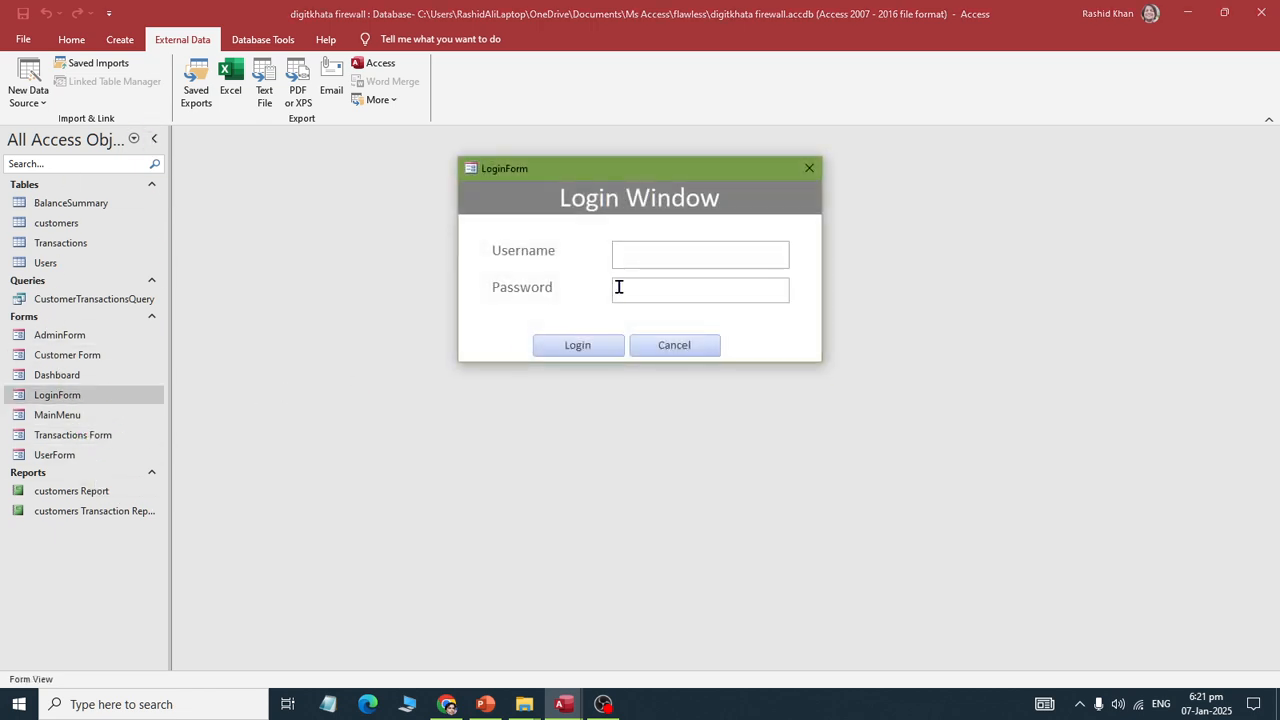
{"action": "type", "text": "admin"}
{"action": "key", "text": "Tab"}
{"action": "type", "text": "12345"}
{"action": "key", "text": "Return"}
{"action": "left_click", "coordinate": [660, 408]}
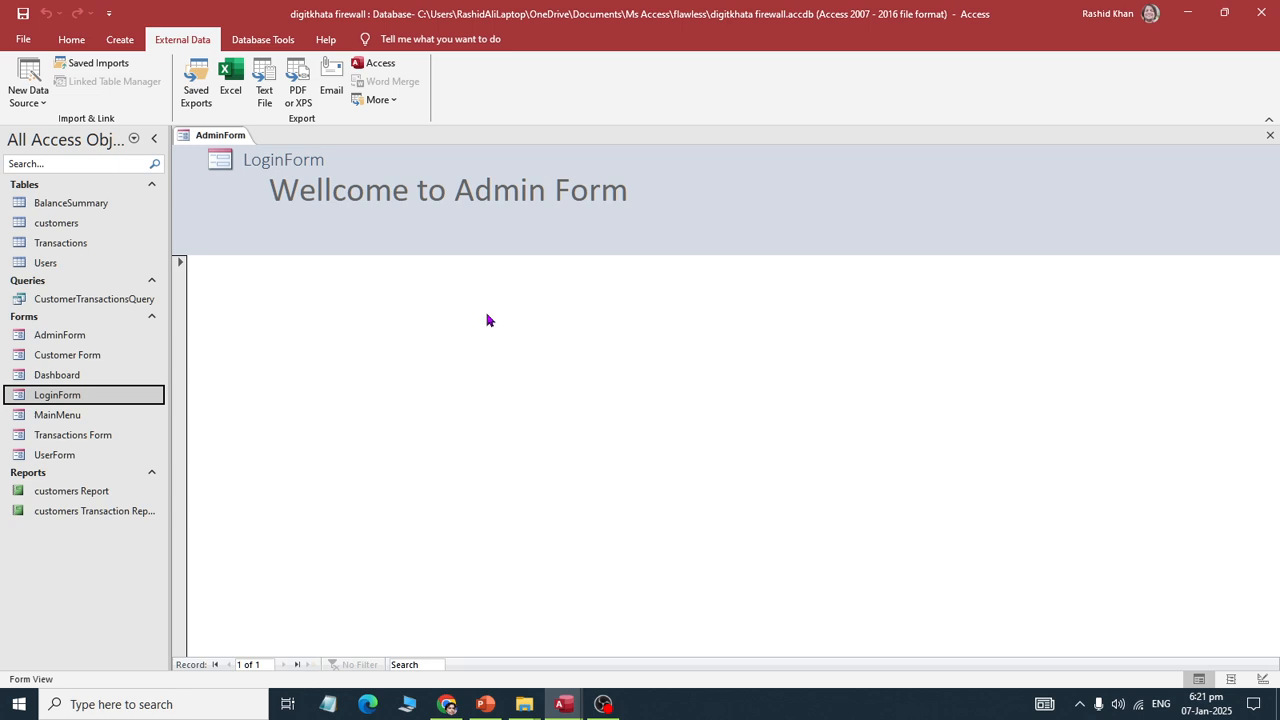
{"action": "right_click", "coordinate": [237, 148]}
{"action": "left_click", "coordinate": [268, 169]}
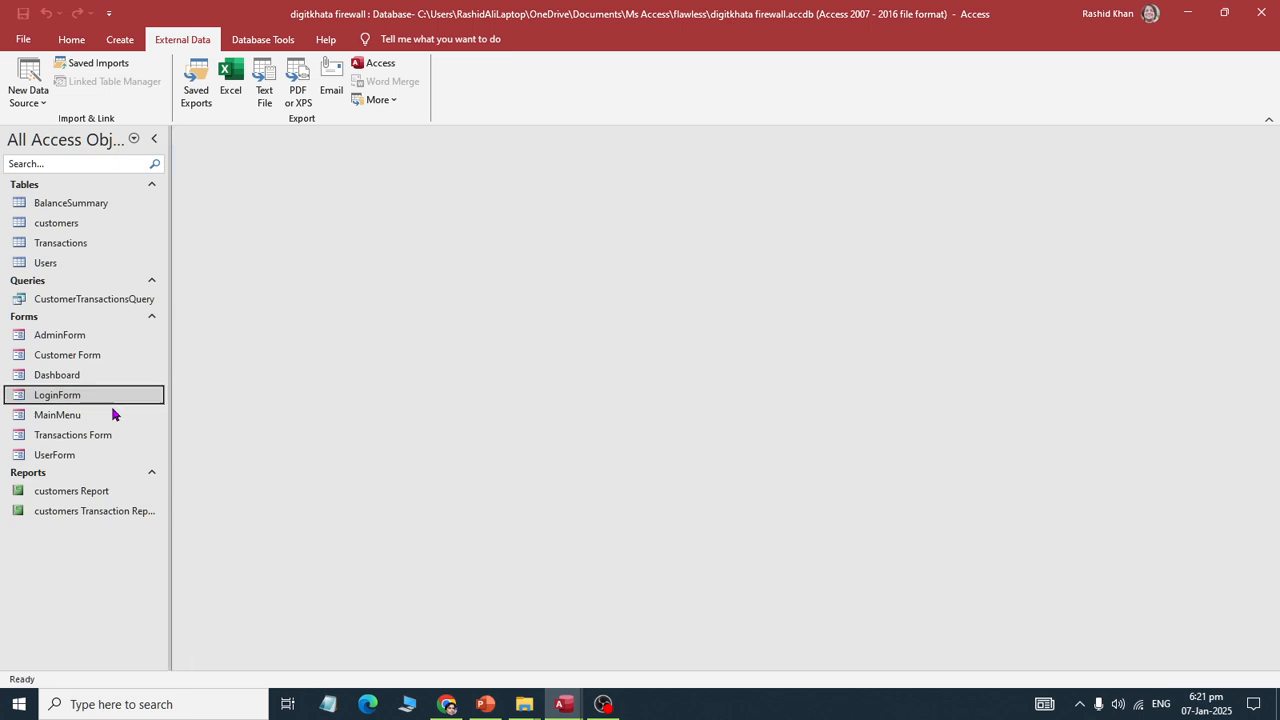
Step: Open UserForm and close it again
{"action": "left_click", "coordinate": [85, 462]}
{"action": "double_click", "coordinate": [85, 462]}
{"action": "right_click", "coordinate": [215, 135]}
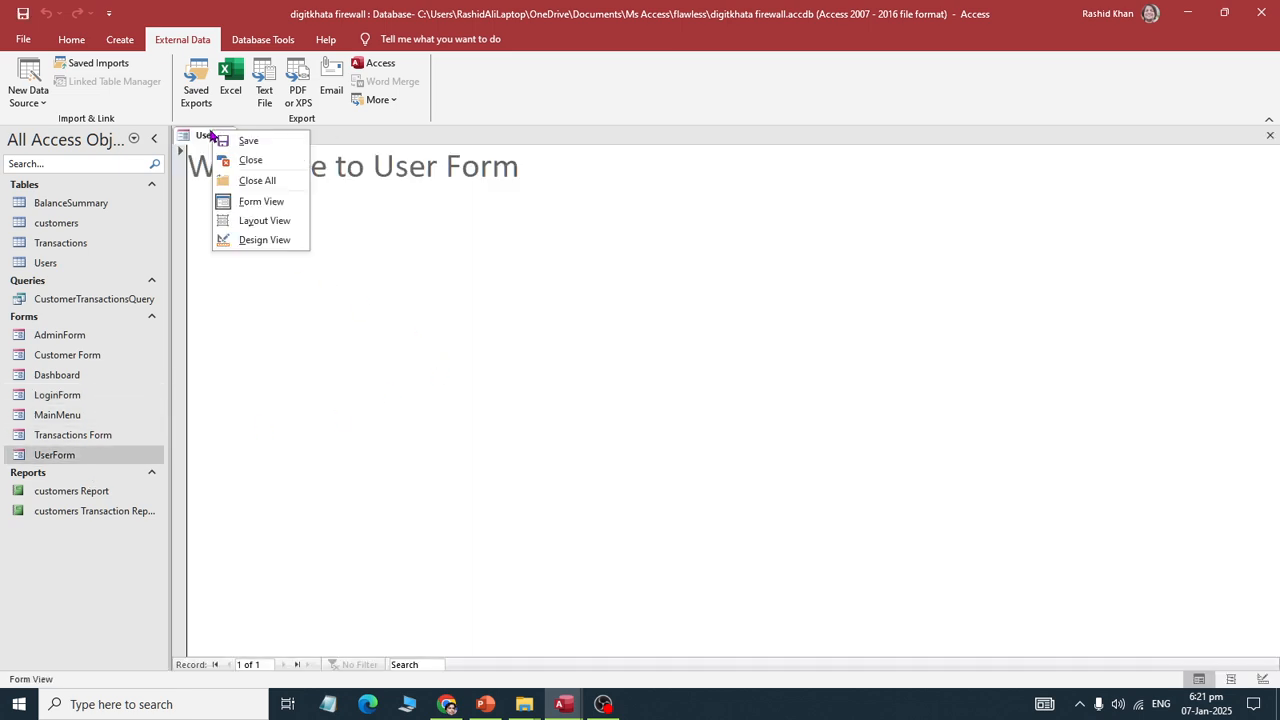
{"action": "left_click", "coordinate": [235, 162]}
Step: Test LoginForm with the 'user' account and its password, then close UserForm
{"action": "left_click", "coordinate": [72, 400]}
{"action": "double_click", "coordinate": [72, 400]}
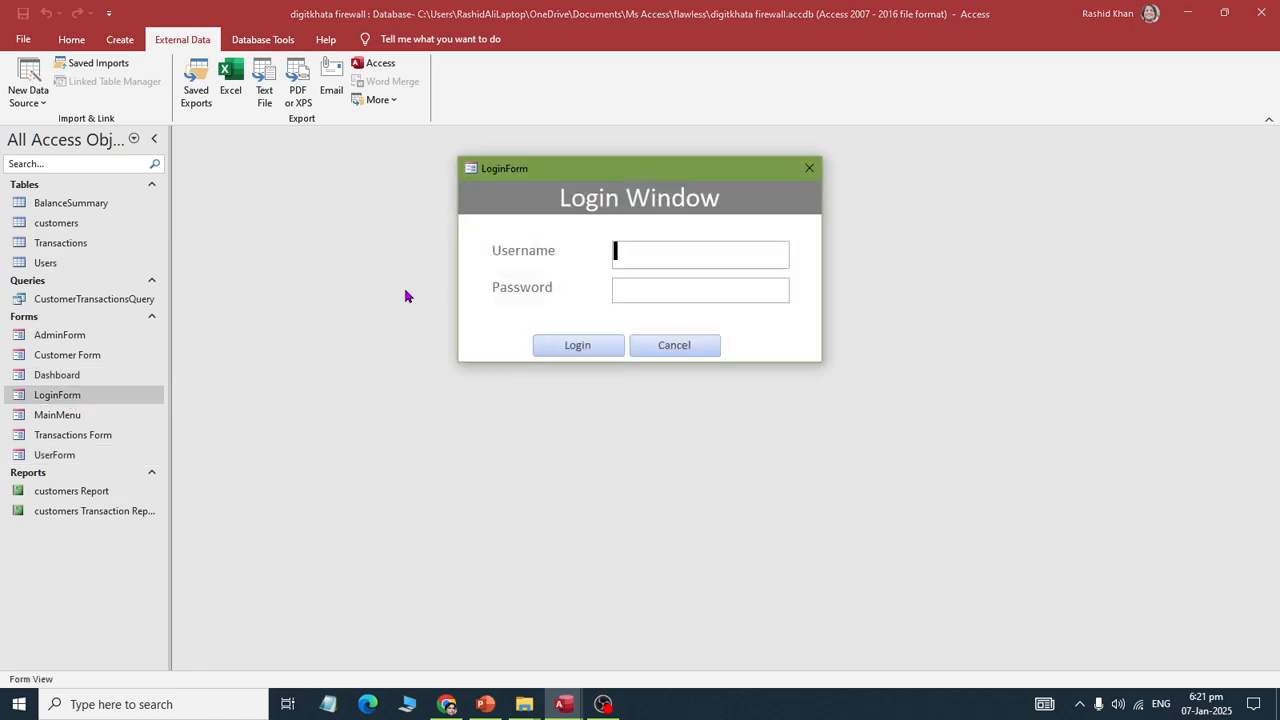
{"action": "type", "text": "user"}
{"action": "key", "text": "Tab"}
{"action": "type", "text": "1234"}
{"action": "key", "text": "Return"}
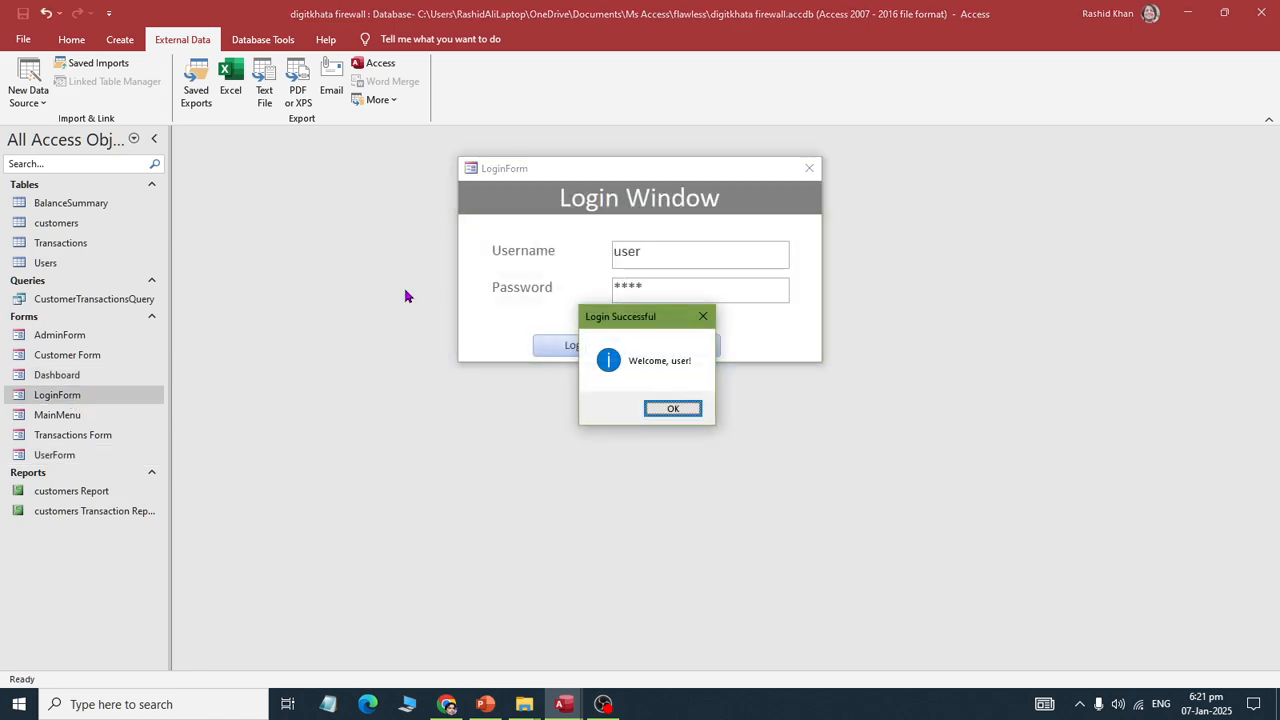
{"action": "key", "text": "Return"}
{"action": "right_click", "coordinate": [224, 134]}
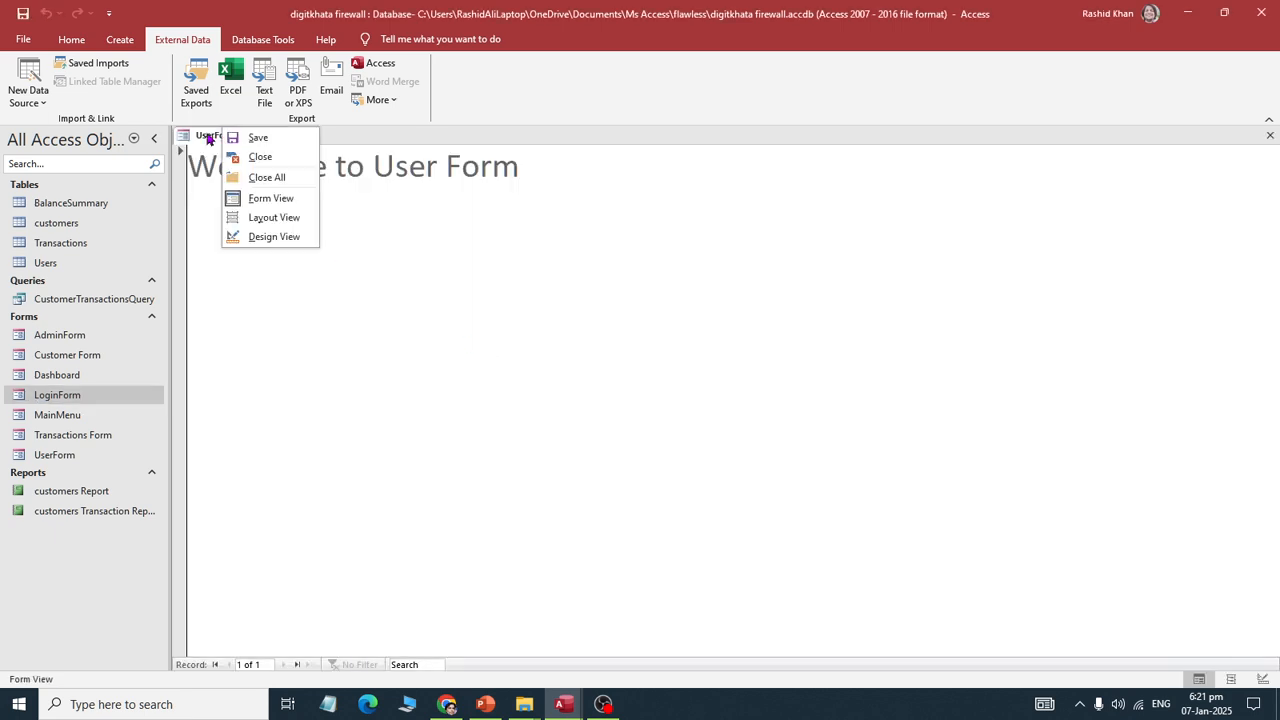
{"action": "left_click", "coordinate": [230, 163]}
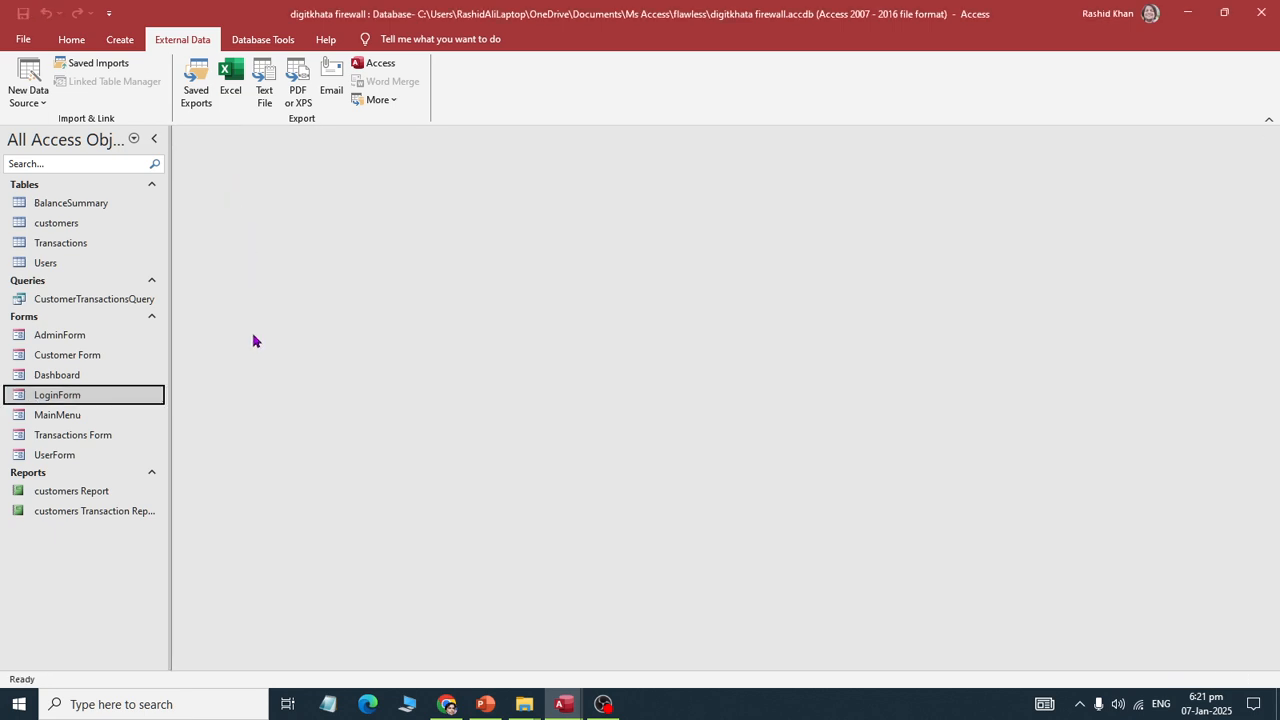
Step: Open the MainMenu navigation form and close it
{"action": "double_click", "coordinate": [118, 416]}
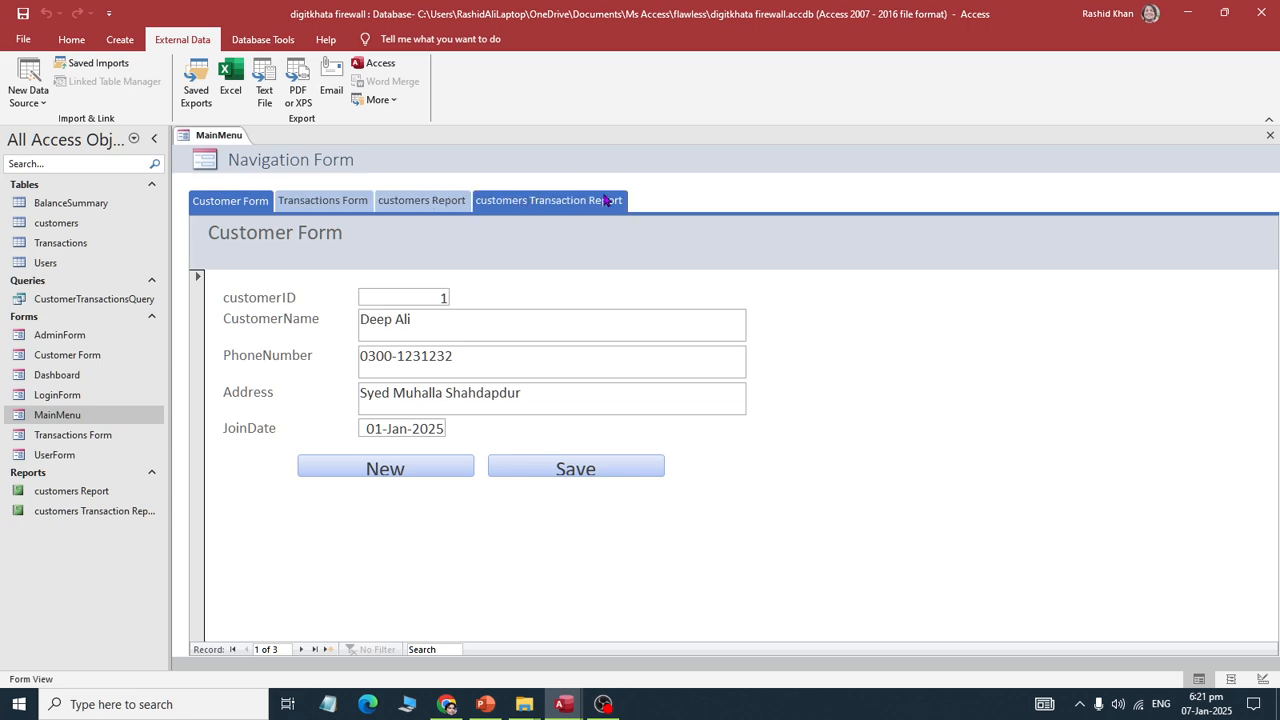
{"action": "right_click", "coordinate": [224, 138]}
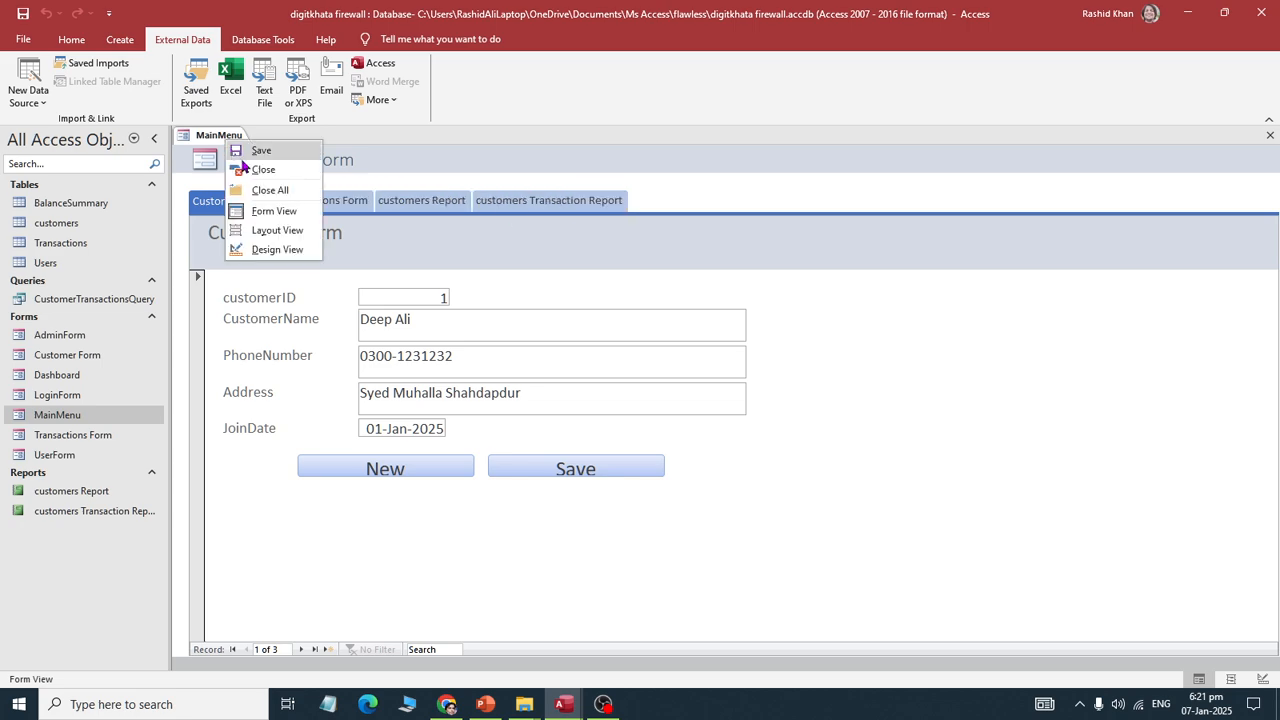
{"action": "left_click", "coordinate": [245, 168]}
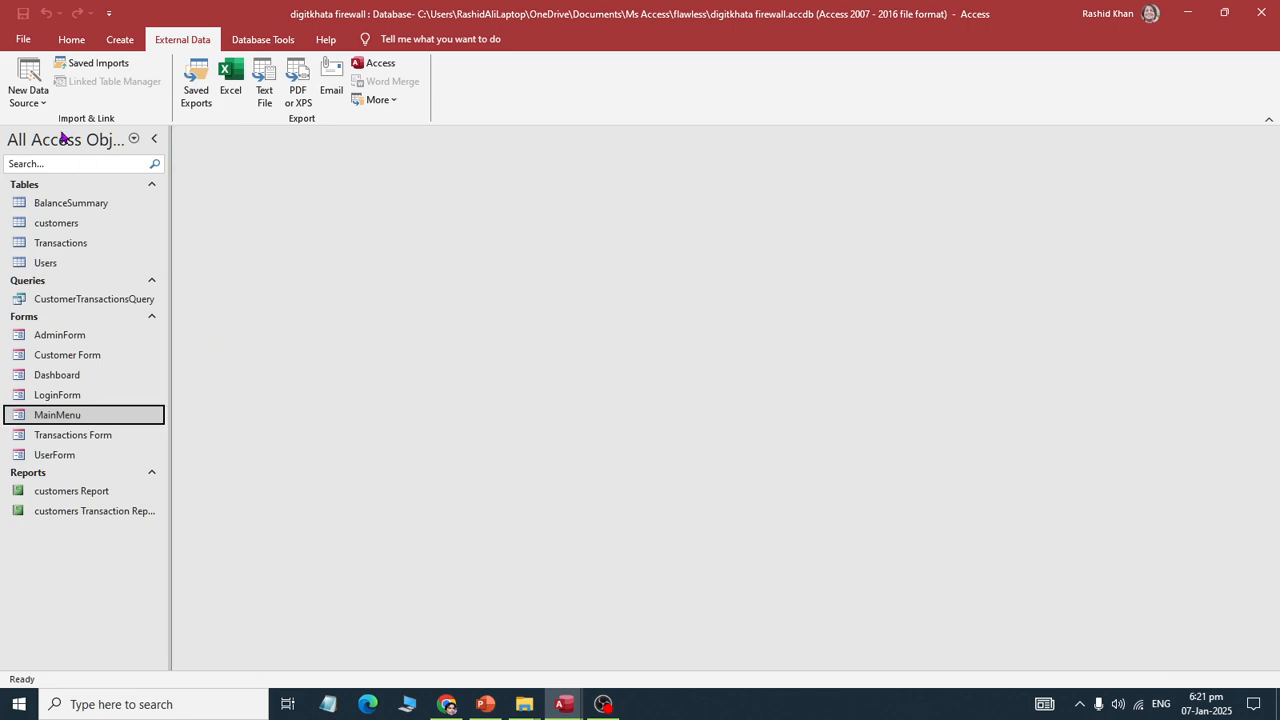
Step: In Current Database options, set Display Form to LoginForm and uncheck Display Navigation Pane
{"action": "left_click", "coordinate": [23, 39]}
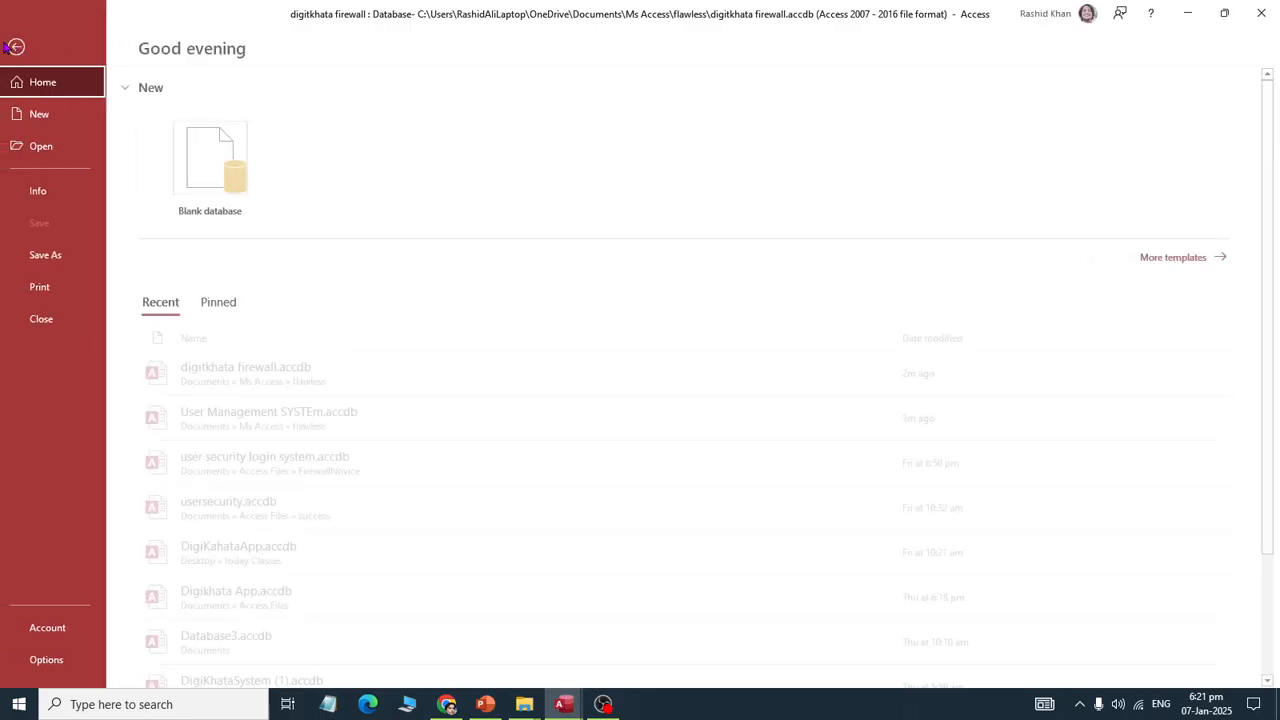
{"action": "left_click", "coordinate": [58, 656]}
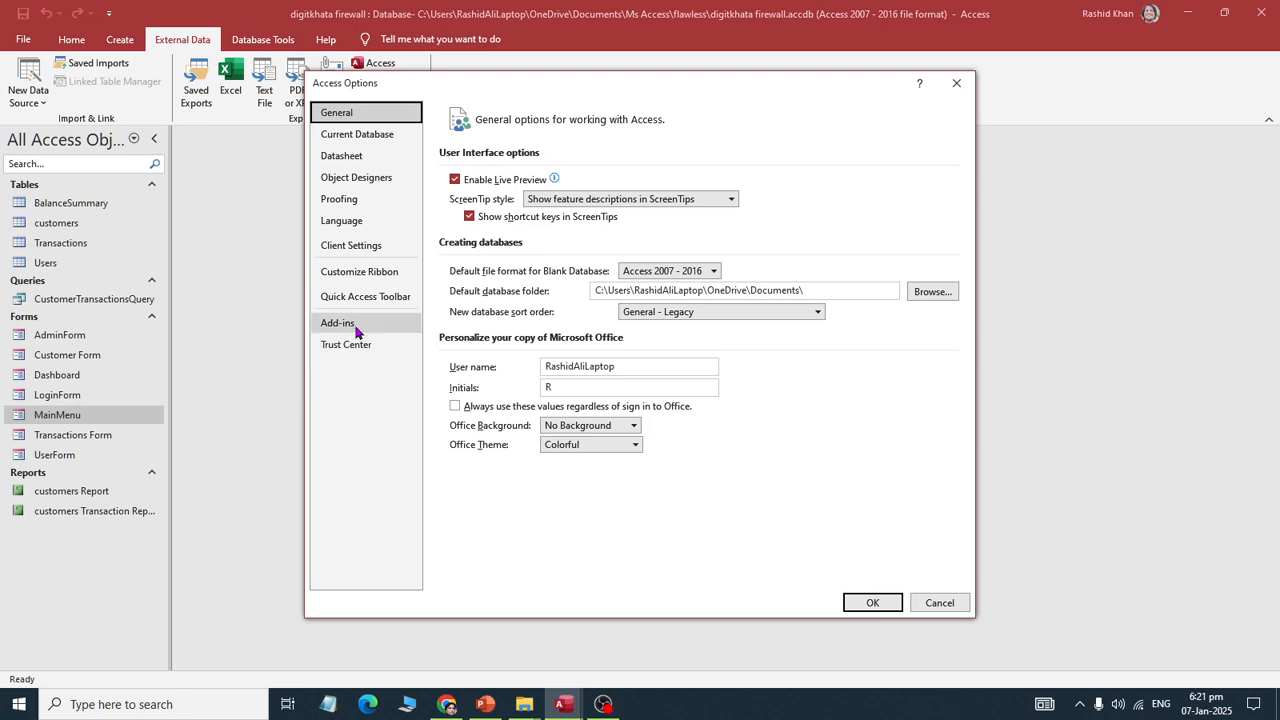
{"action": "left_click", "coordinate": [382, 141]}
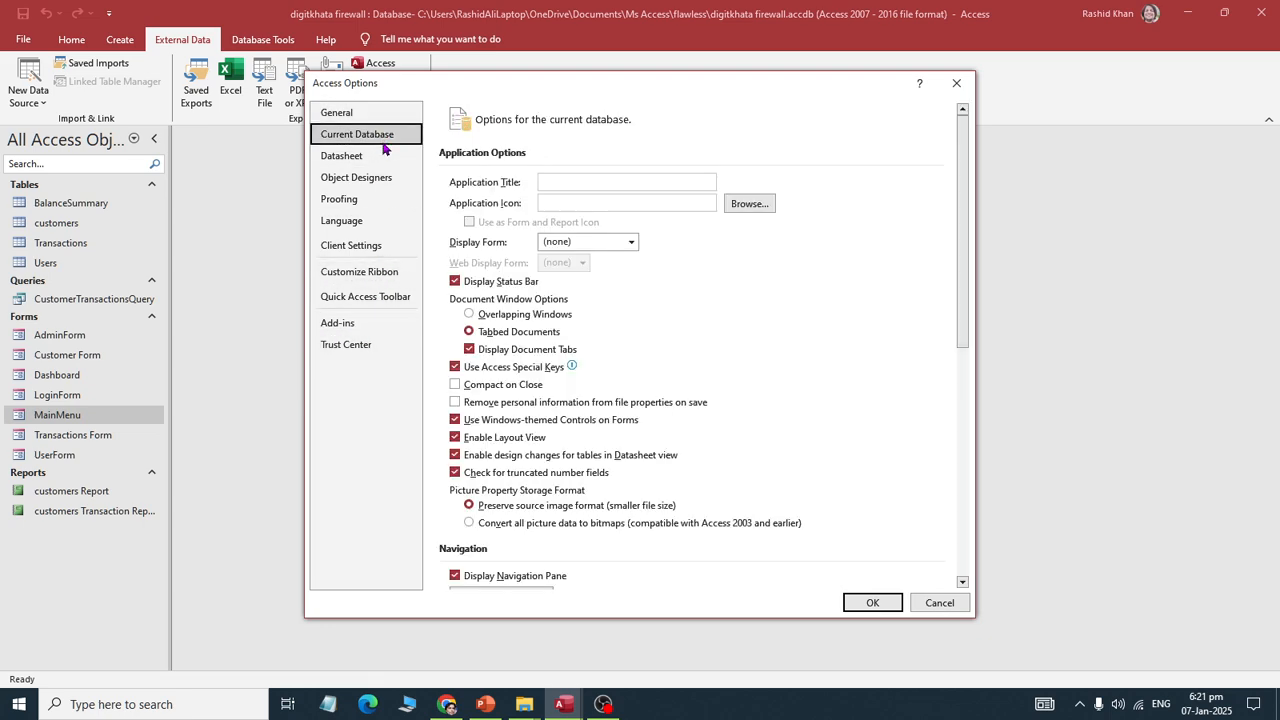
{"action": "left_click", "coordinate": [574, 243]}
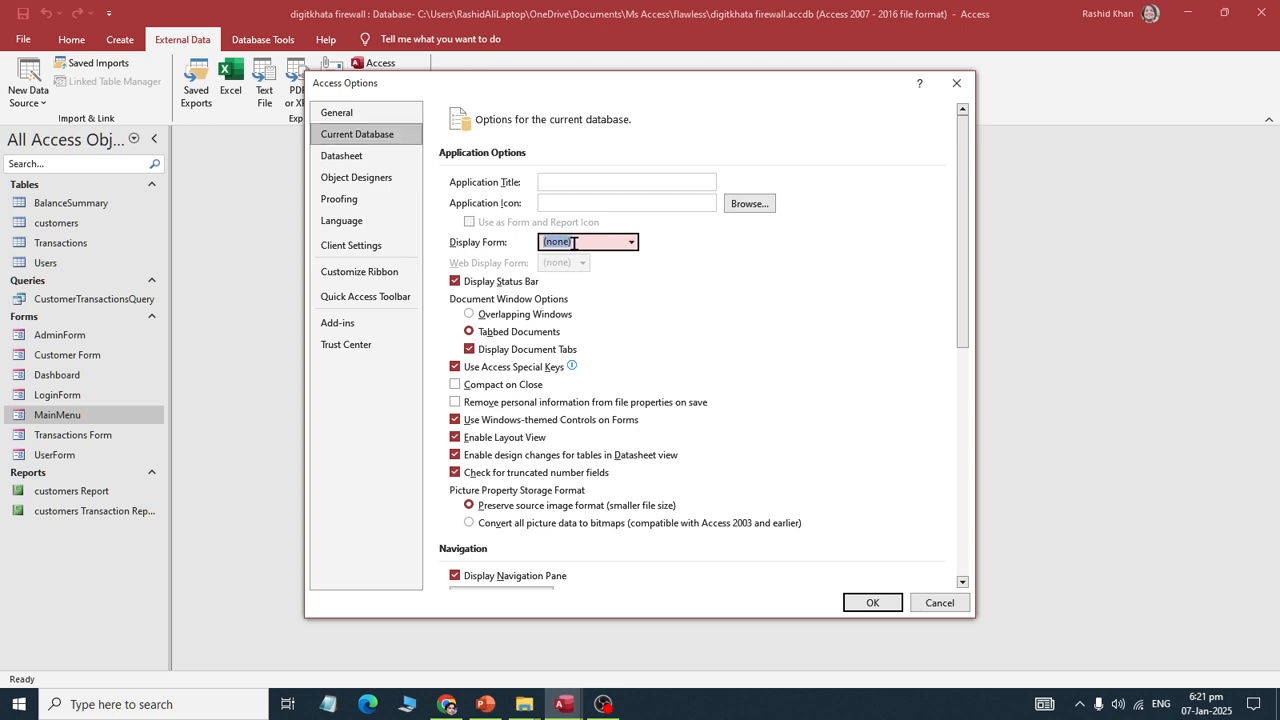
{"action": "left_click", "coordinate": [632, 243]}
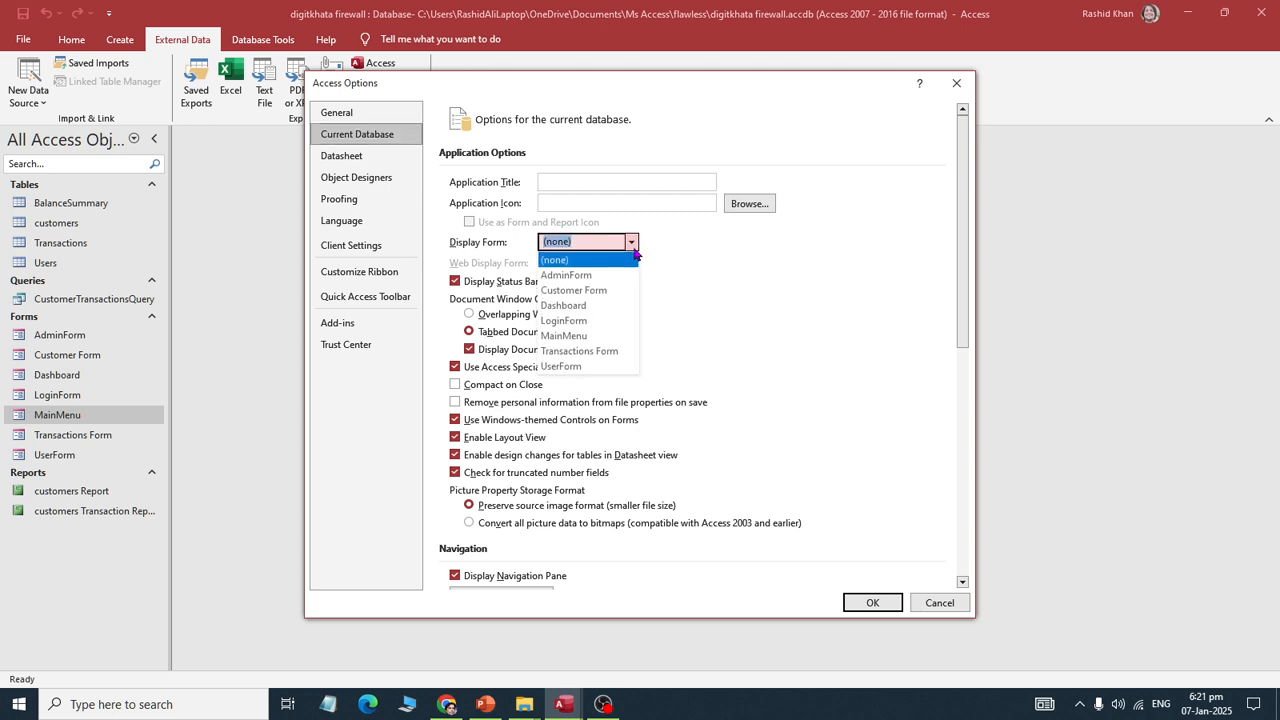
{"action": "left_click", "coordinate": [610, 321]}
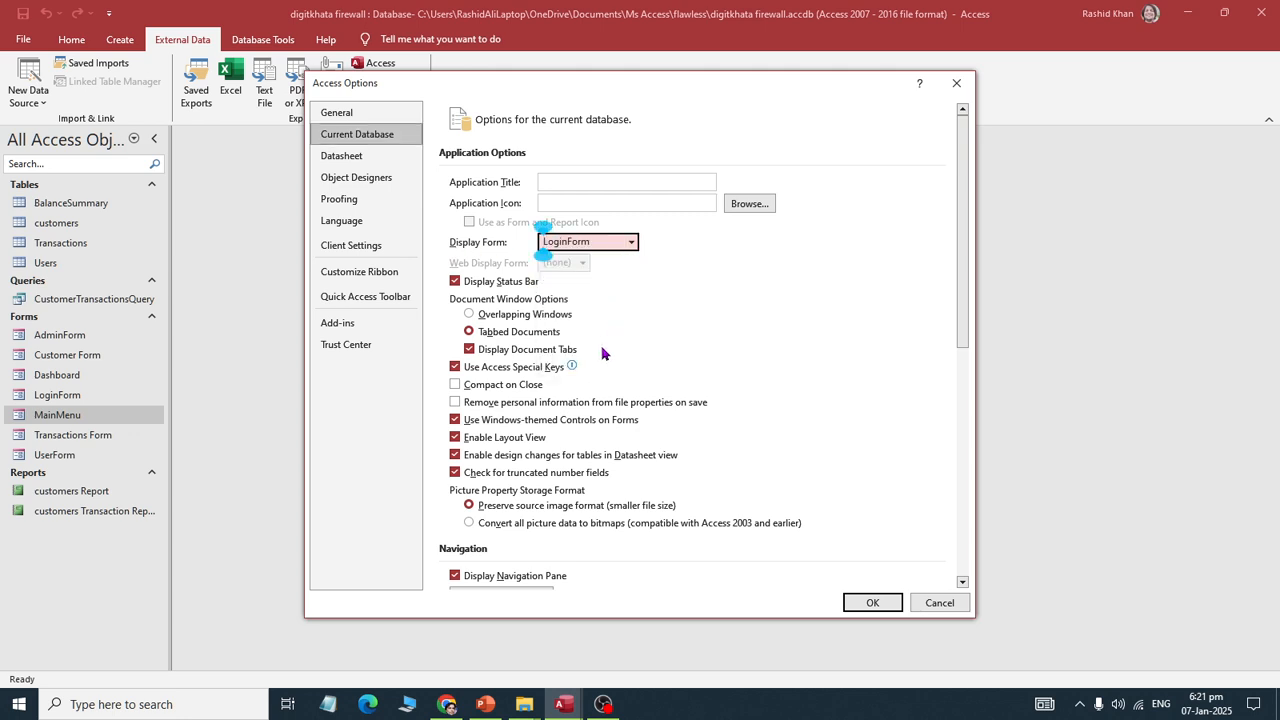
{"action": "left_click_drag", "start_coordinate": [963, 360], "coordinate": [958, 492]}
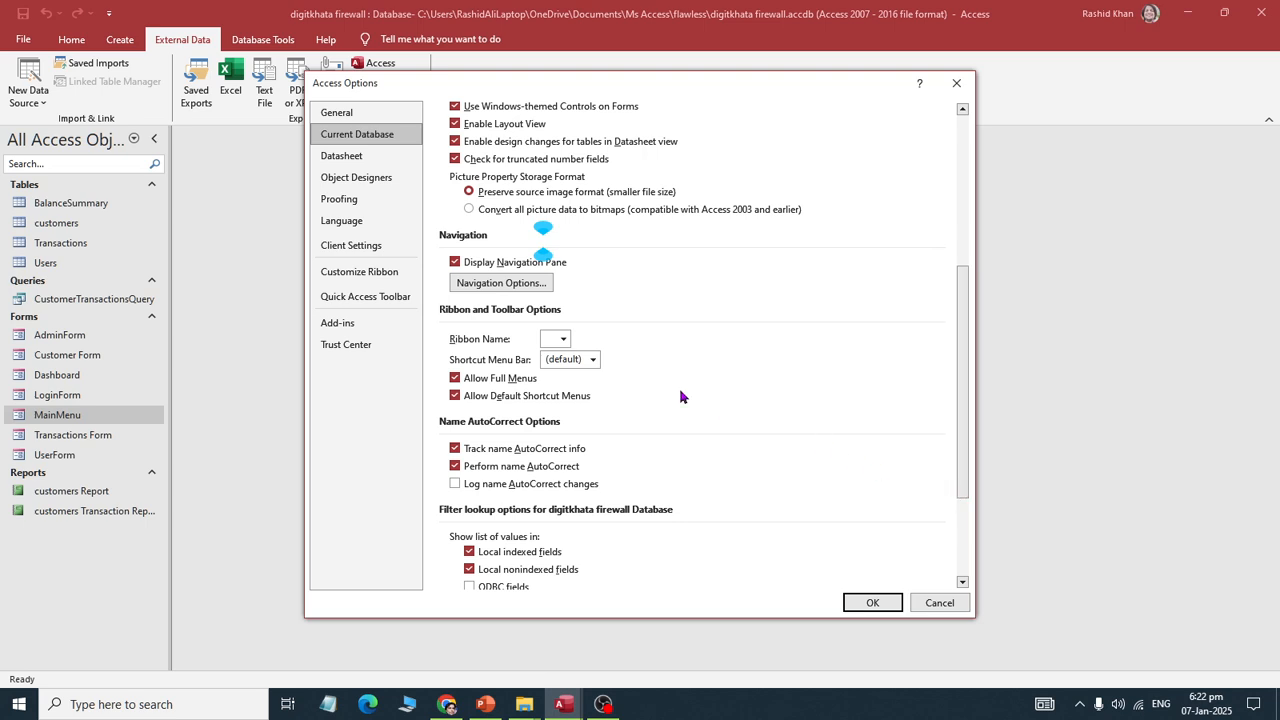
{"action": "left_click", "coordinate": [457, 264]}
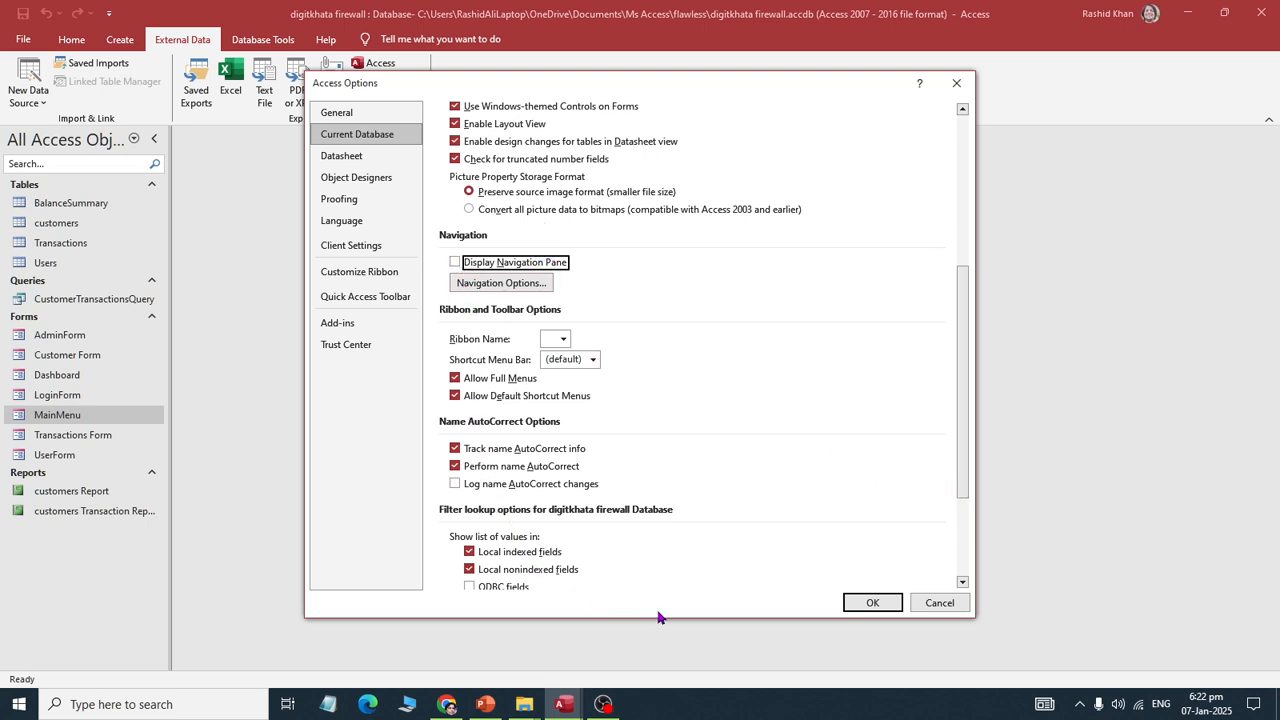
{"action": "left_click", "coordinate": [858, 605]}
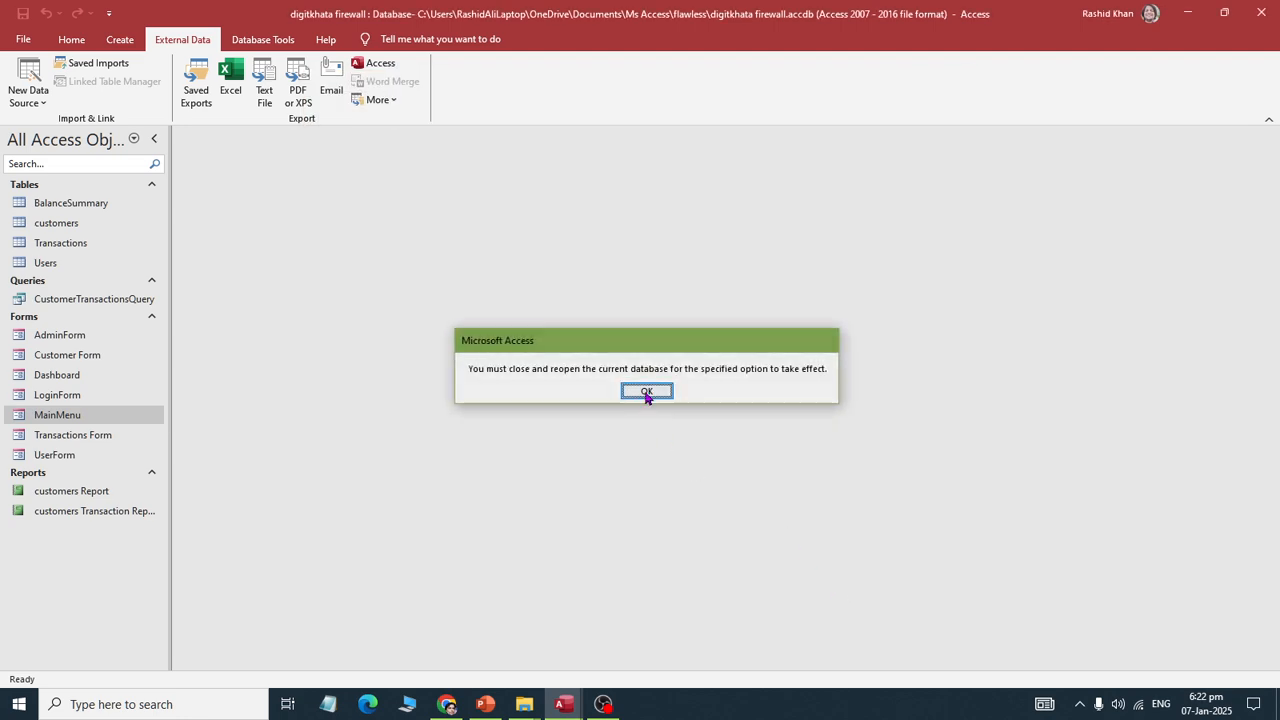
{"action": "left_click", "coordinate": [651, 394]}
Step: Close the digitkhata firewall and User Management SYSTEm databases
{"action": "left_click", "coordinate": [23, 39]}
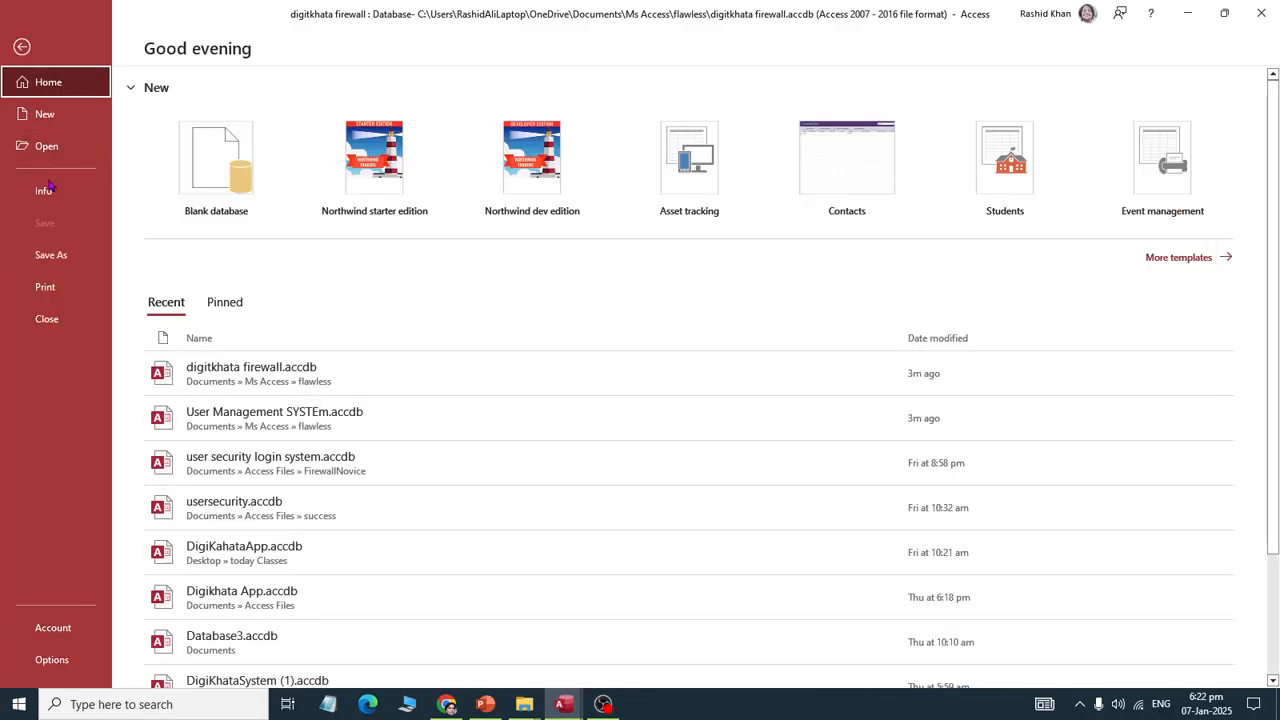
{"action": "left_click", "coordinate": [40, 318]}
{"action": "mouse_move", "coordinate": [564, 704]}
{"action": "left_click", "coordinate": [514, 624]}
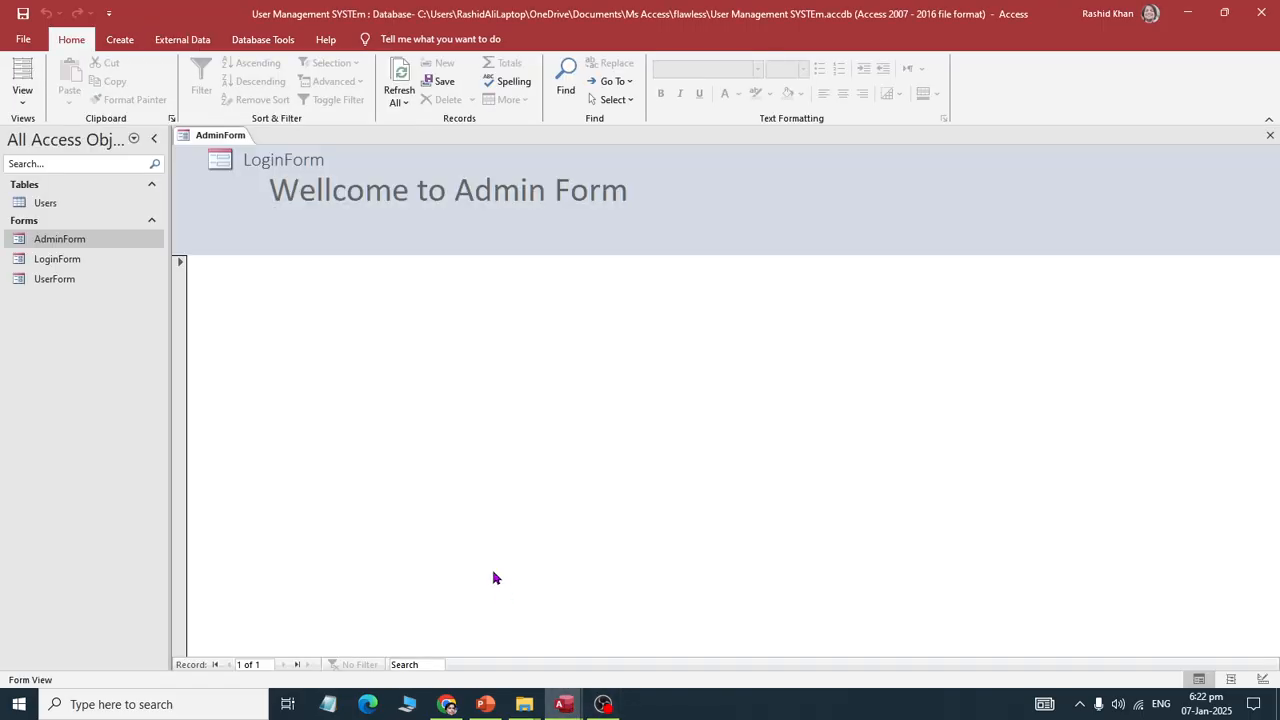
{"action": "right_click", "coordinate": [433, 8]}
{"action": "left_click", "coordinate": [462, 105]}
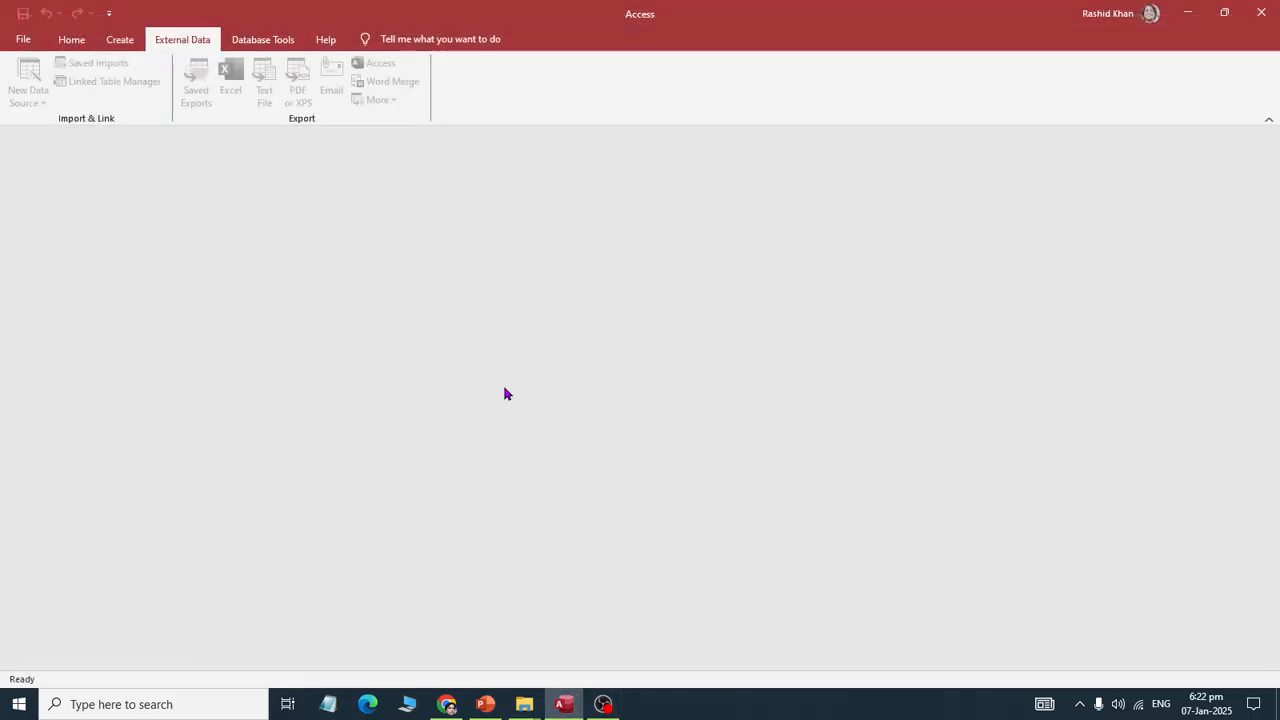
Step: Browse for a database, looking through the AccountStatement and Access Files folders in Documents
{"action": "left_click", "coordinate": [24, 40]}
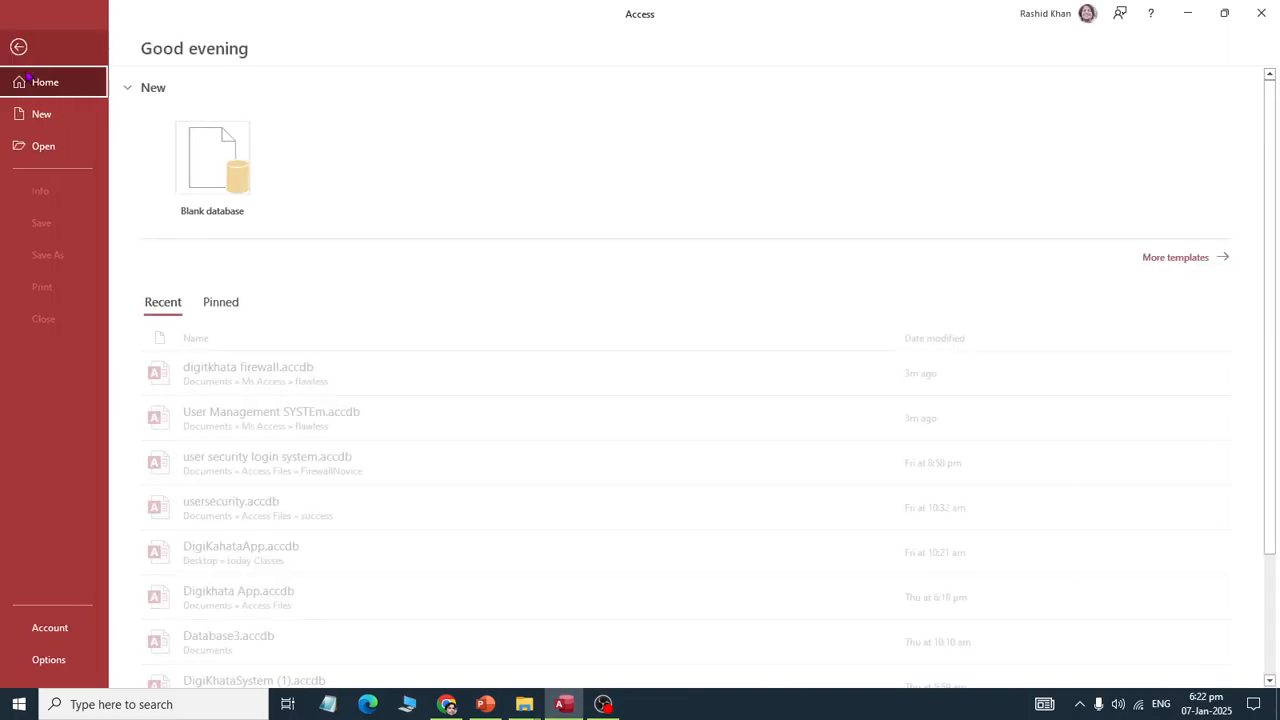
{"action": "left_click", "coordinate": [43, 148]}
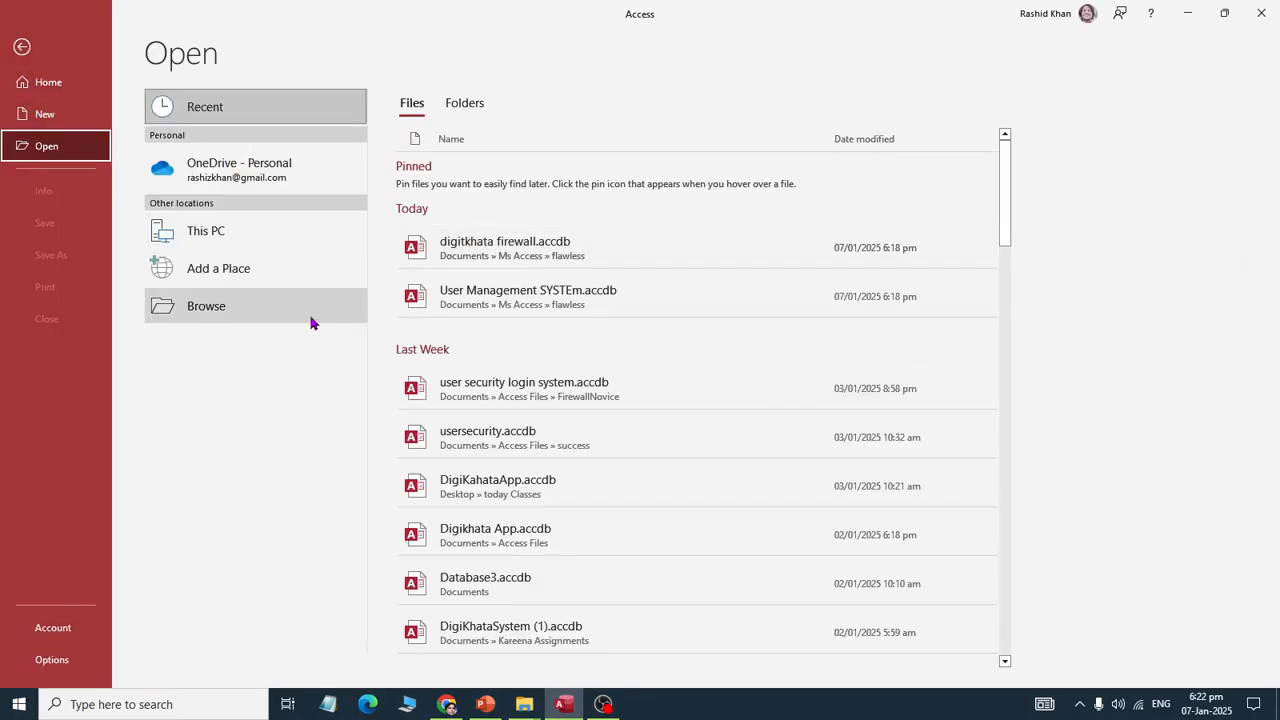
{"action": "left_click", "coordinate": [290, 310]}
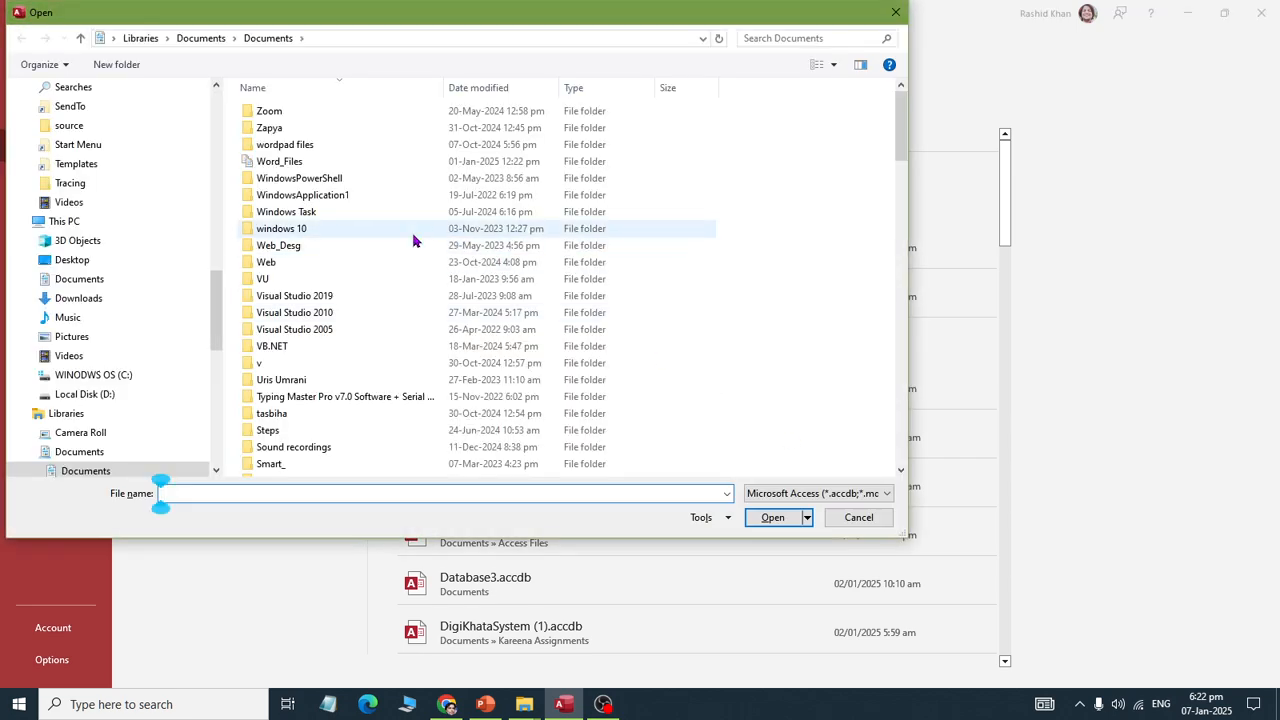
{"action": "left_click", "coordinate": [414, 231]}
{"action": "type", "text": "ac"}
{"action": "key", "text": "Return"}
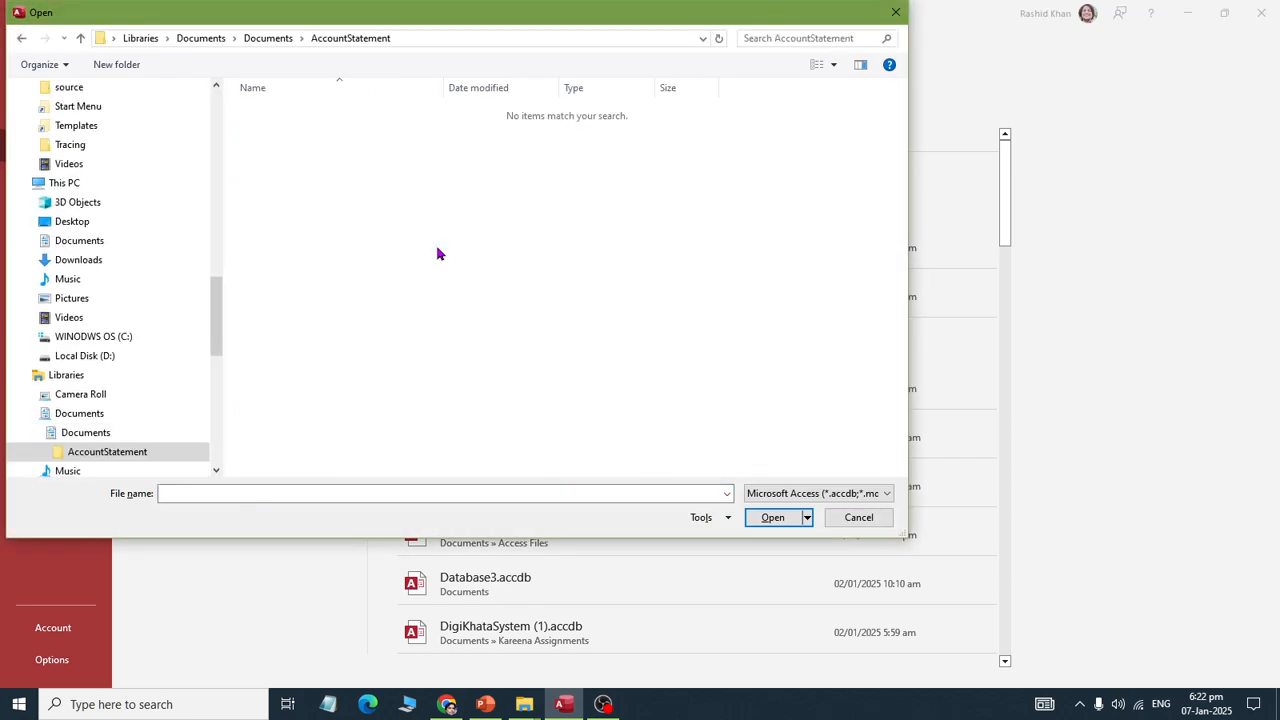
{"action": "key", "text": "BackSpace"}
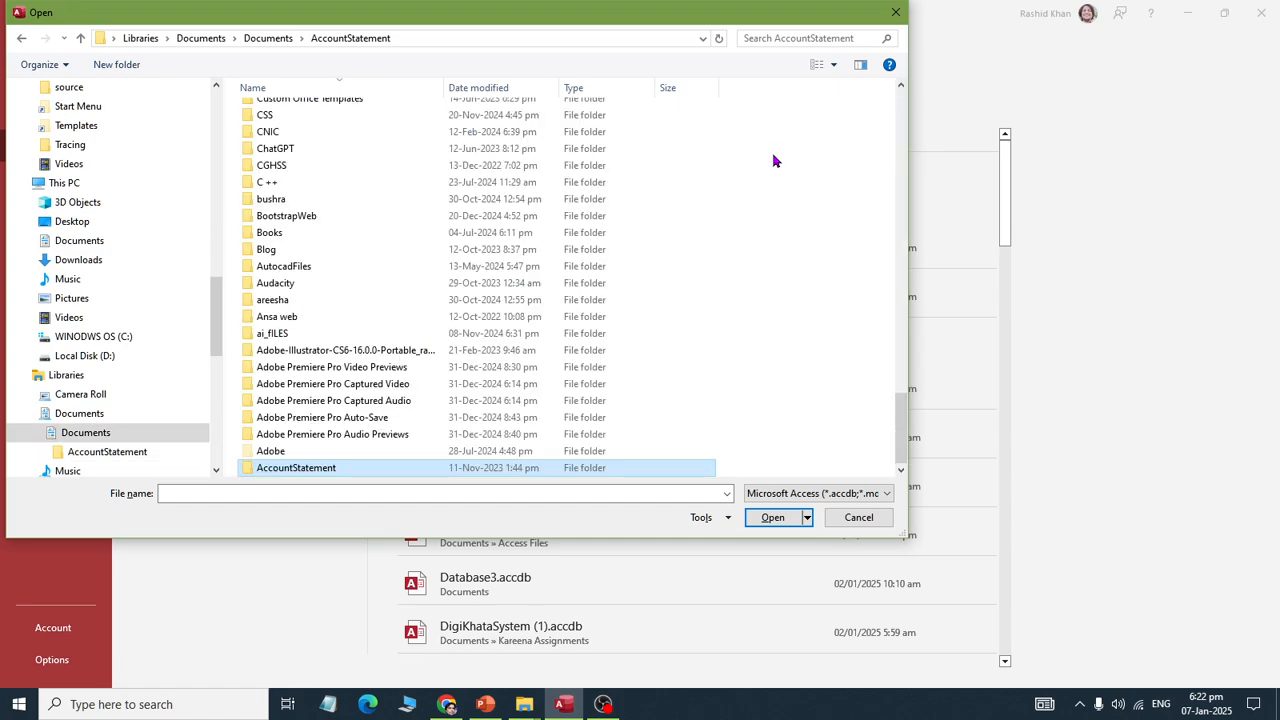
{"action": "key", "text": "Down"}
{"action": "key", "text": "Return"}
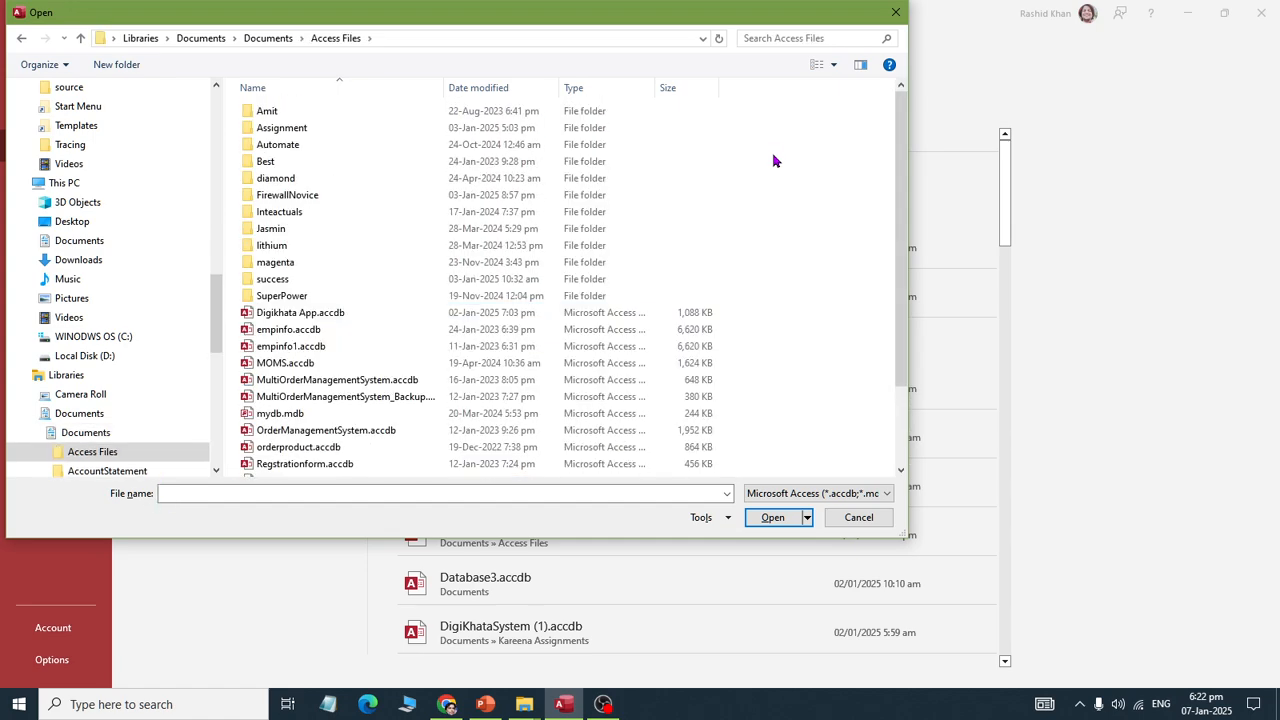
Step: Navigate to Ms Access\flawless and open the FlawlessSMS database
{"action": "key", "text": "f"}
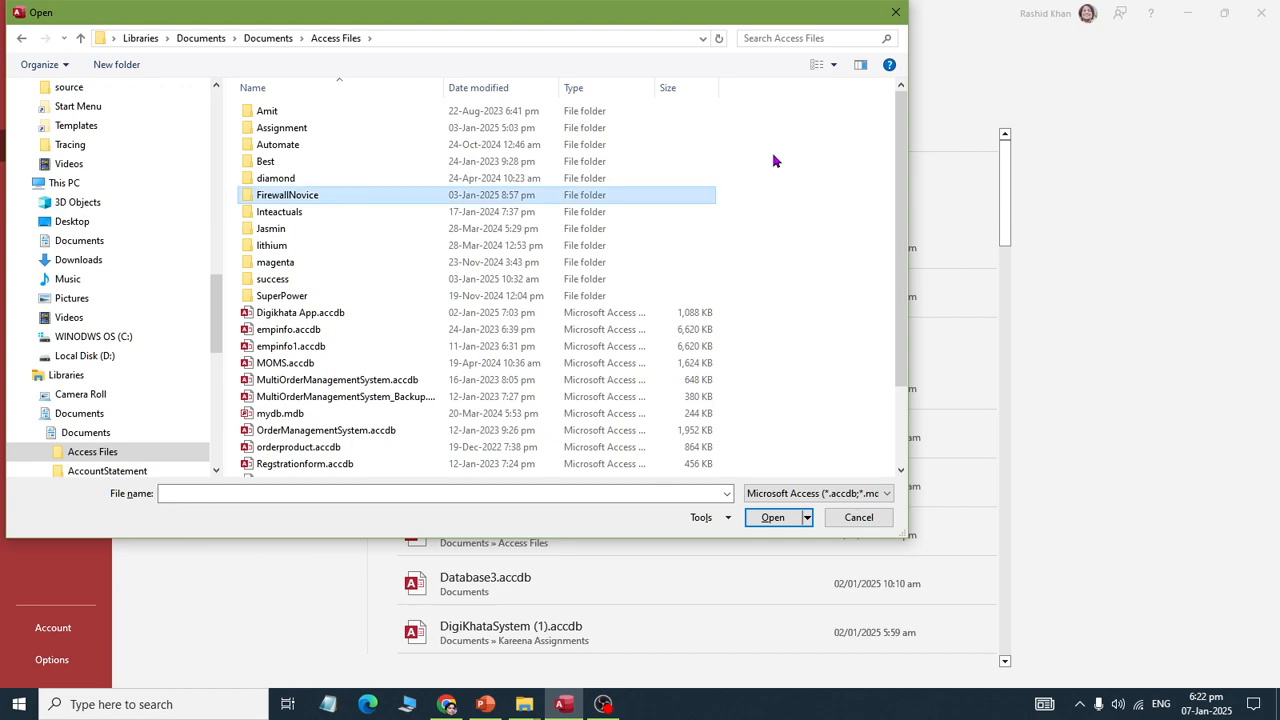
{"action": "key", "text": "BackSpace"}
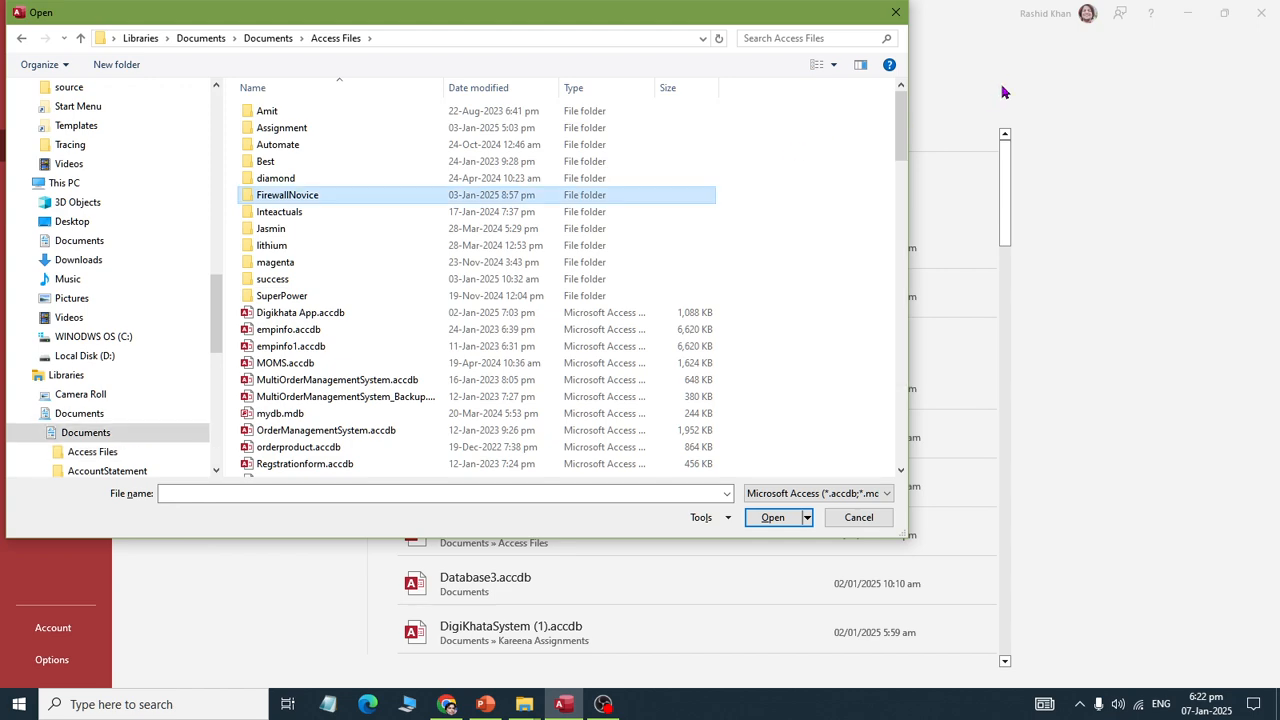
{"action": "key", "text": "m"}
{"action": "key", "text": "m"}
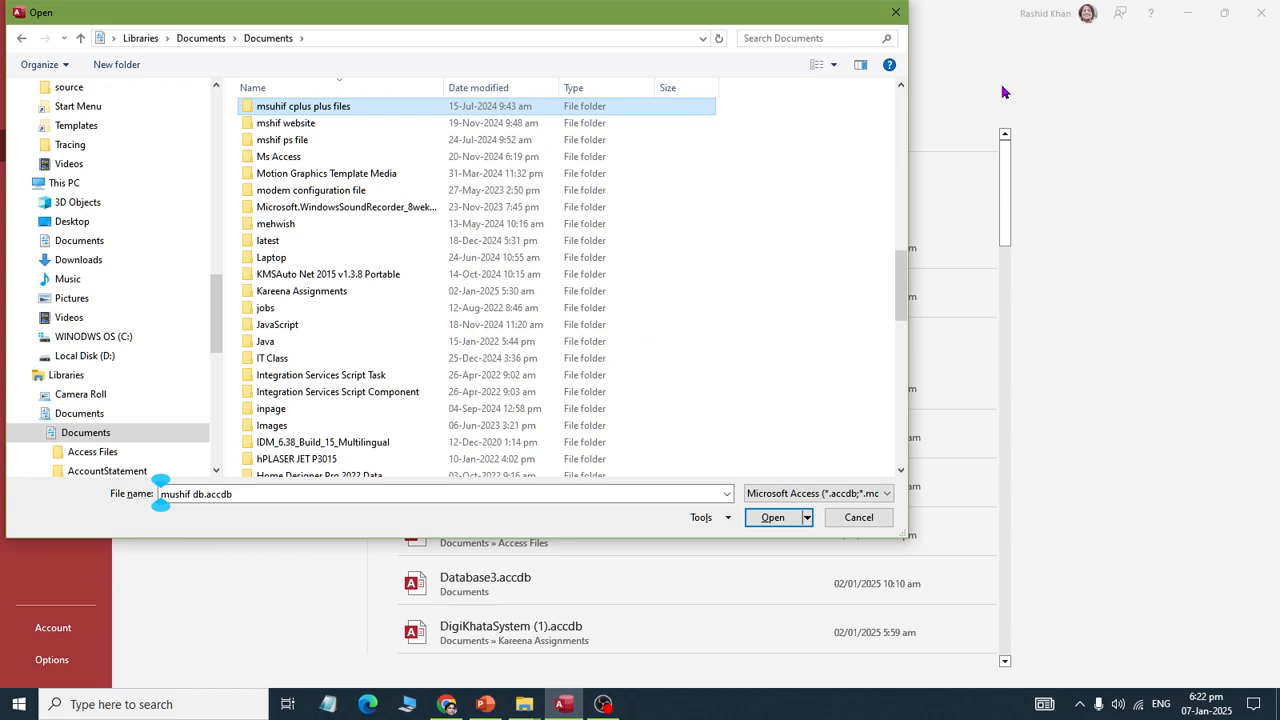
{"action": "key", "text": "Down"}
{"action": "key", "text": "m"}
{"action": "key", "text": "z"}
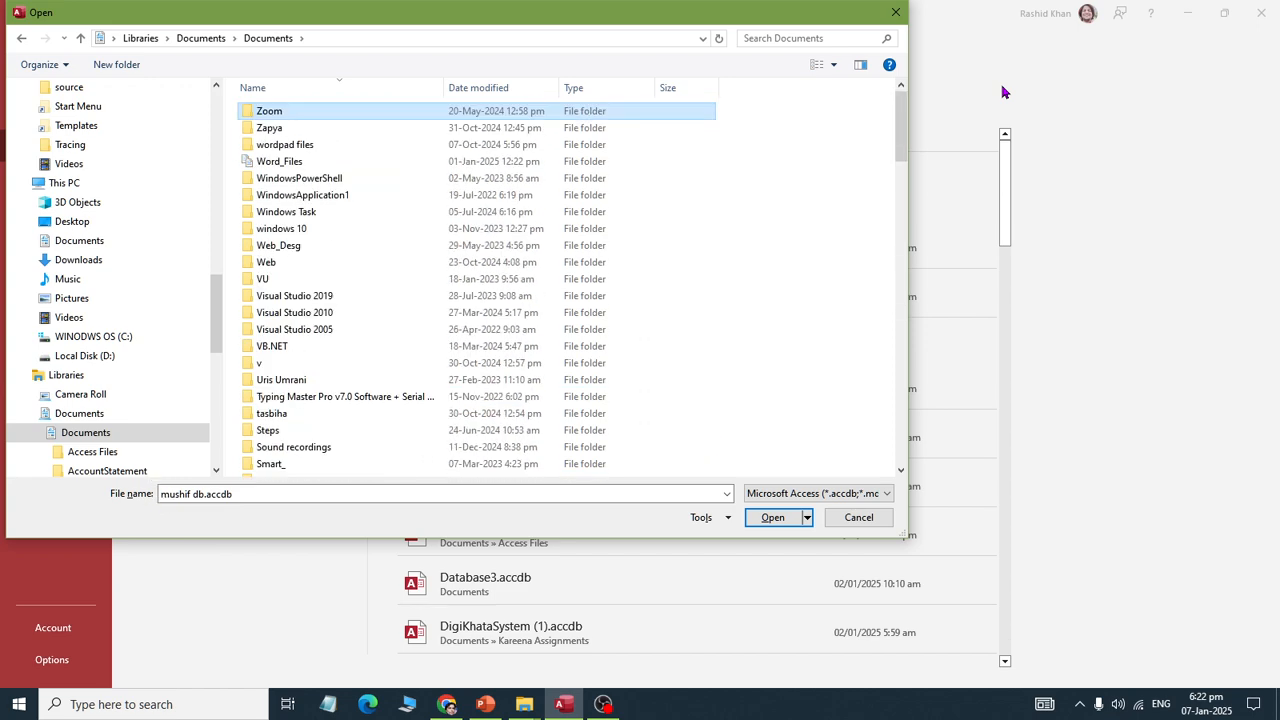
{"action": "key", "text": "m"}
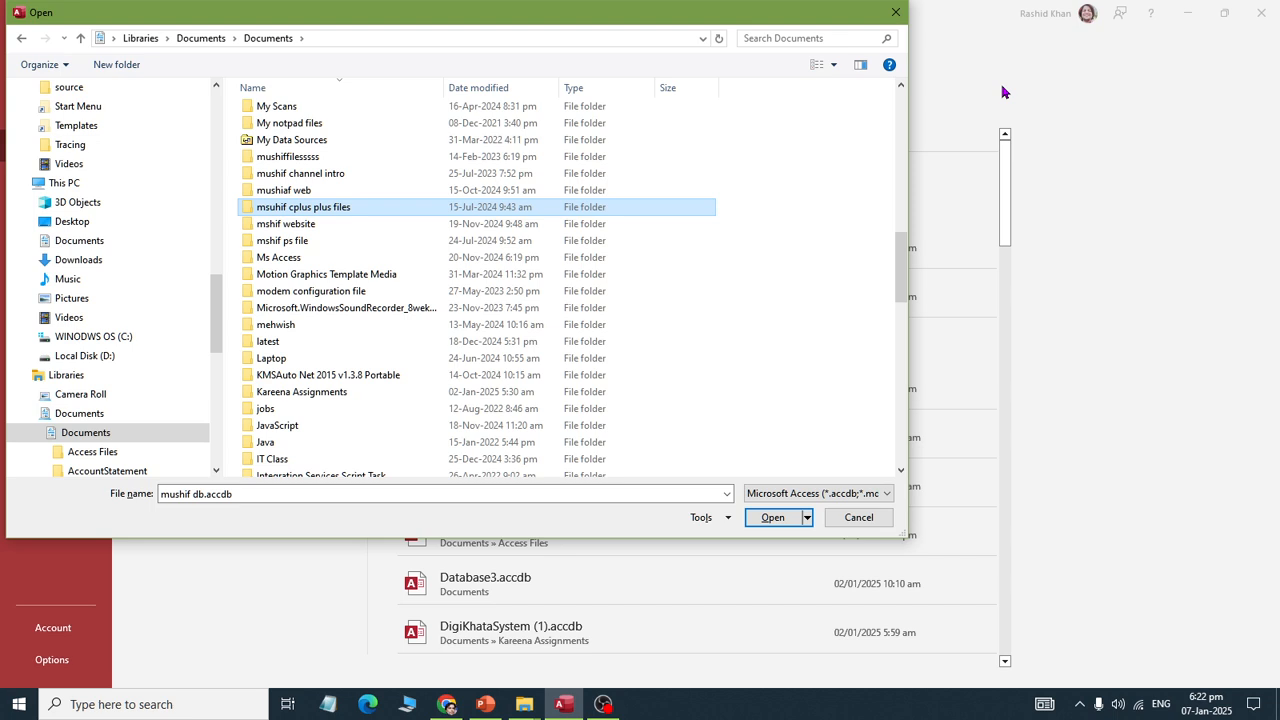
{"action": "key", "text": "Down"}
{"action": "key", "text": "Down"}
{"action": "key", "text": "Down"}
{"action": "key", "text": "Return"}
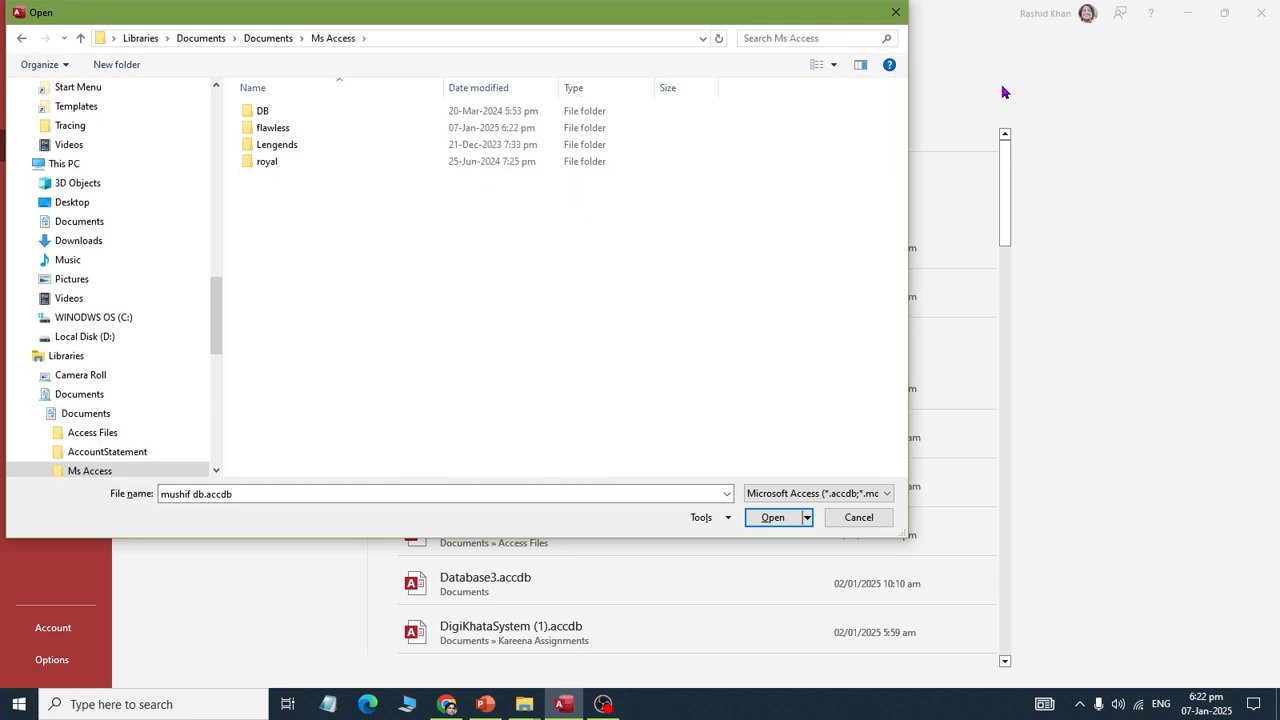
{"action": "key", "text": "f"}
{"action": "key", "text": "Return"}
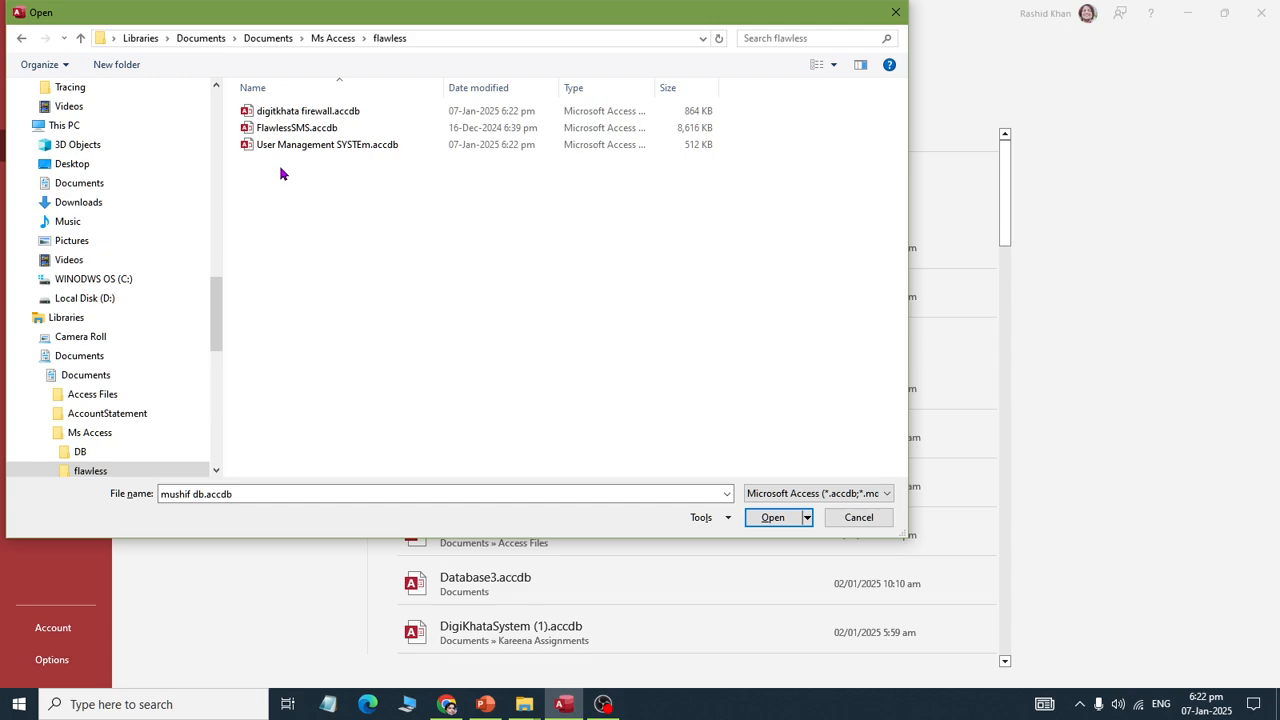
{"action": "double_click", "coordinate": [287, 133]}
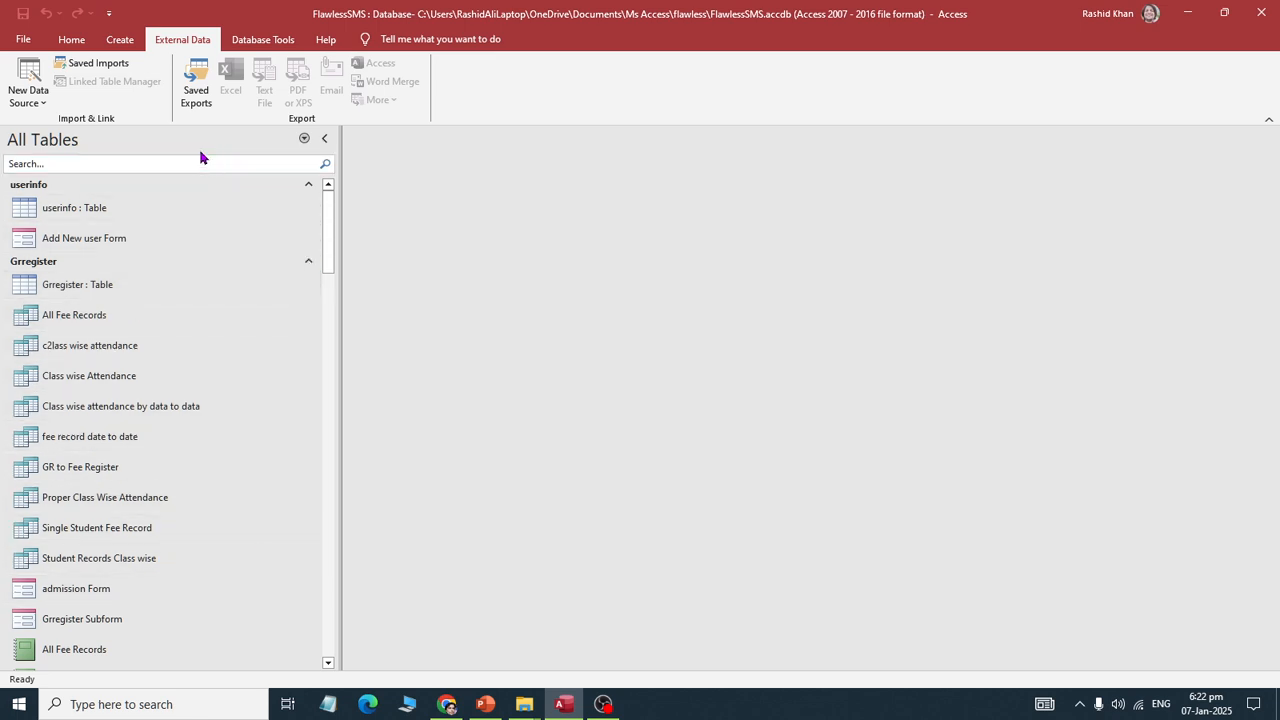
Step: Close FlawlessSMS and open digitkhata firewall.accdb via Browse
{"action": "left_click", "coordinate": [25, 42]}
{"action": "left_click", "coordinate": [23, 318]}
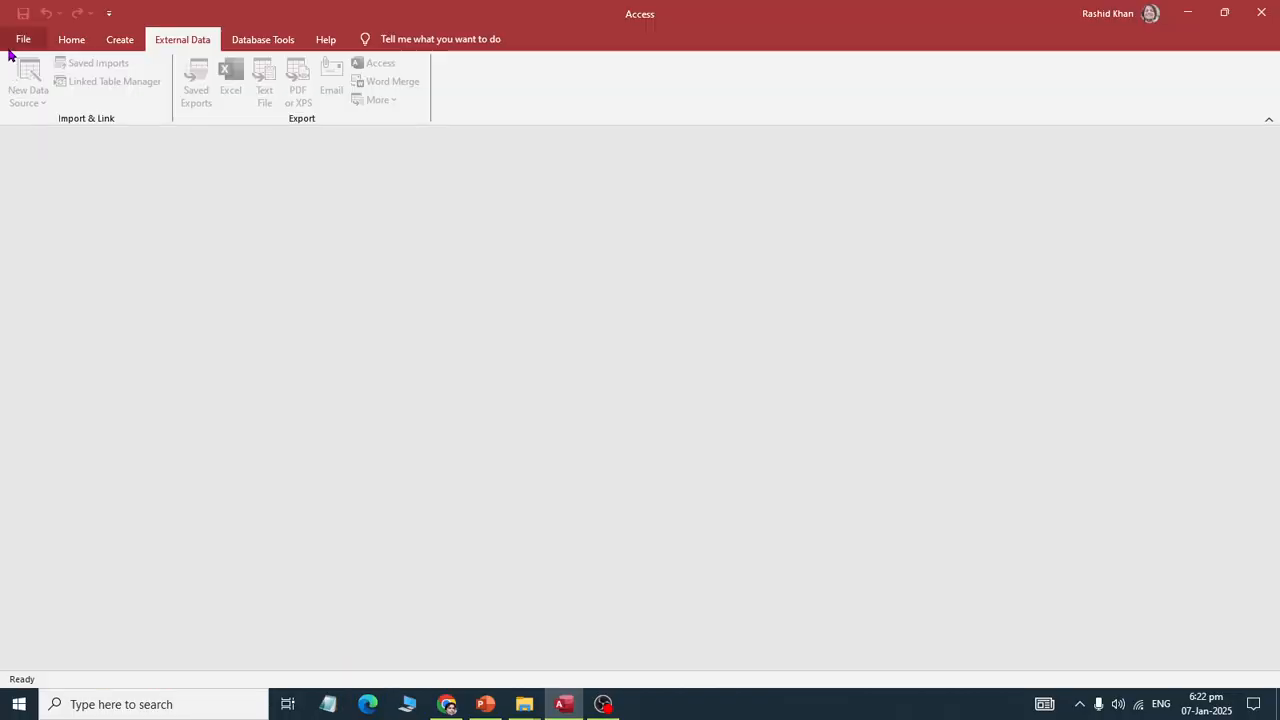
{"action": "left_click", "coordinate": [16, 46]}
{"action": "left_click", "coordinate": [45, 148]}
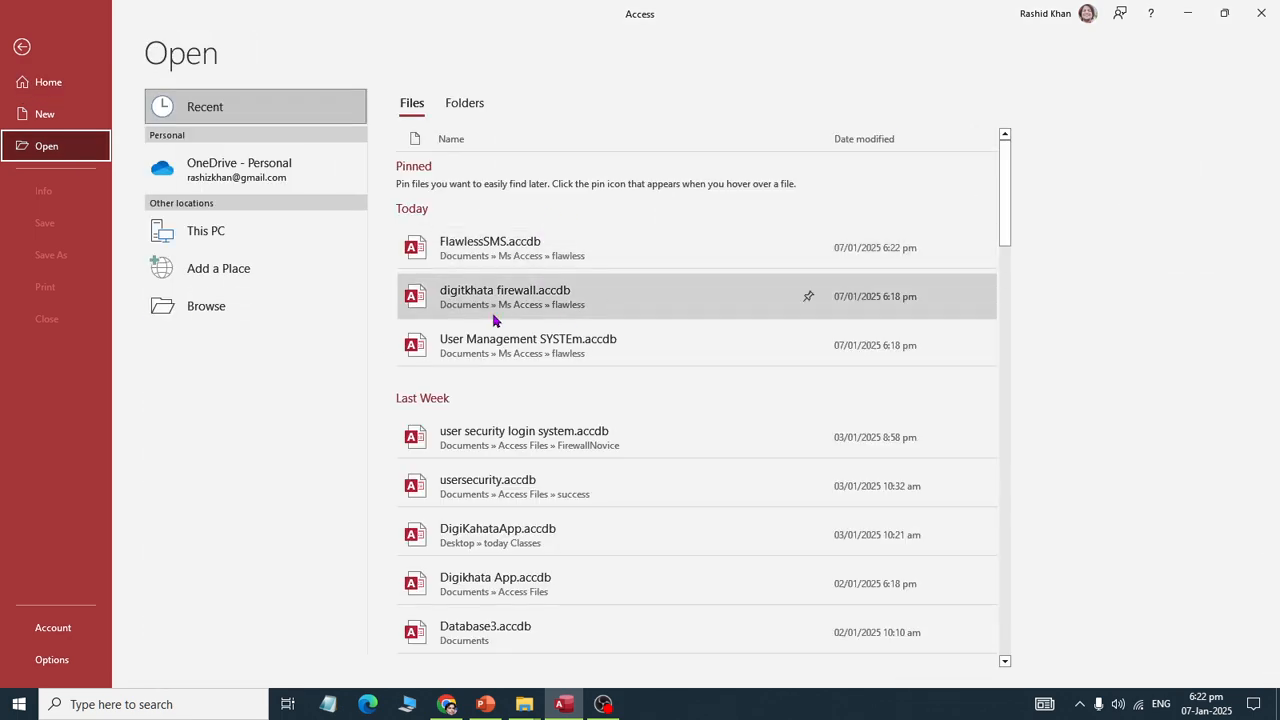
{"action": "left_click", "coordinate": [257, 317]}
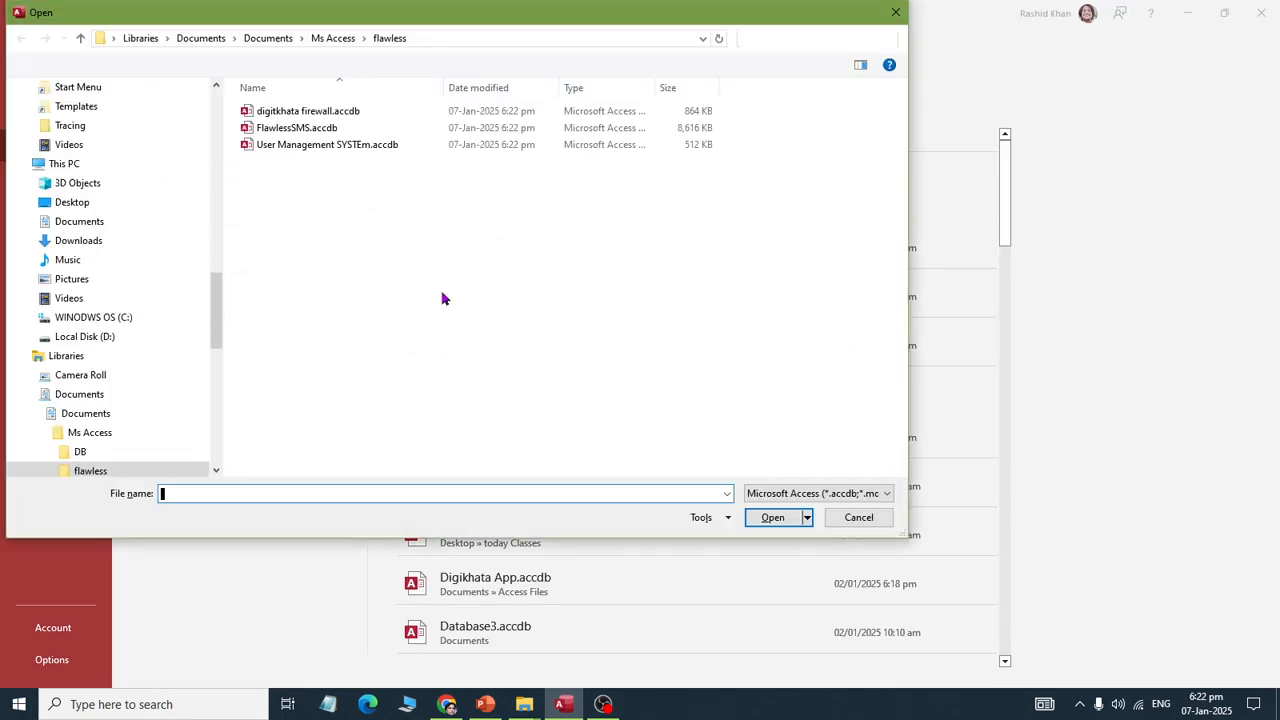
{"action": "left_click", "coordinate": [335, 113]}
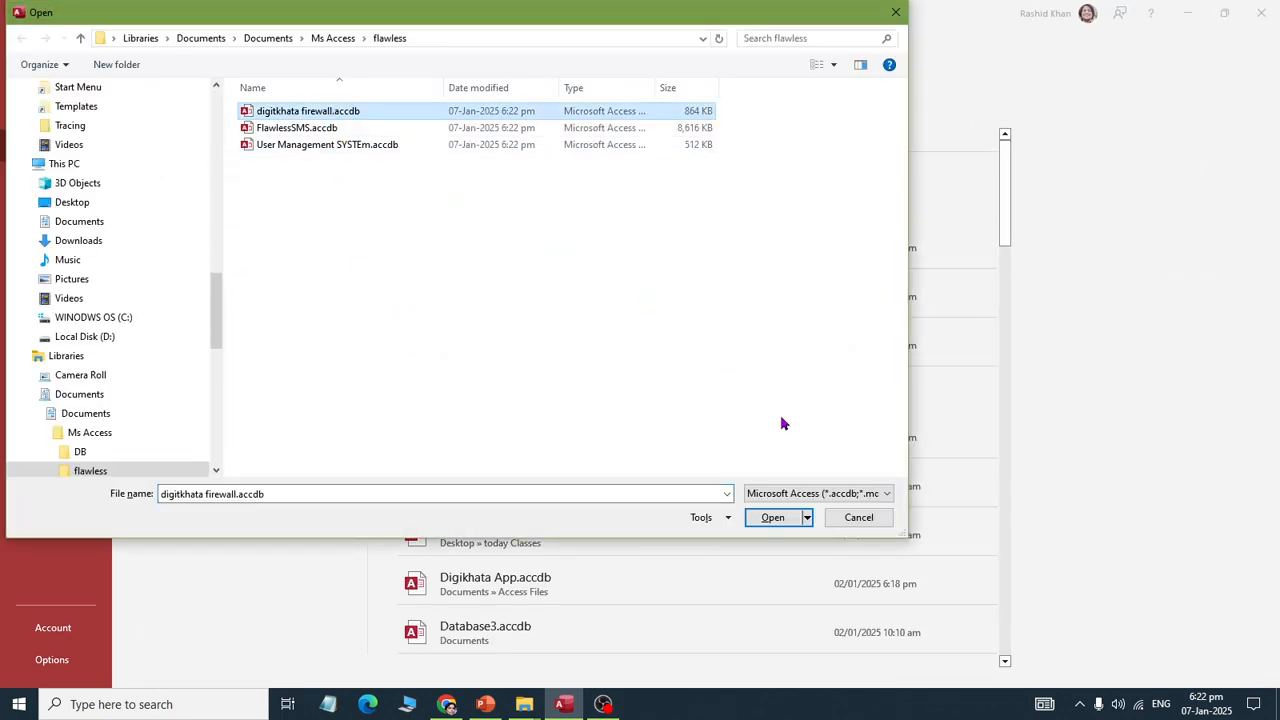
{"action": "left_click", "coordinate": [789, 521]}
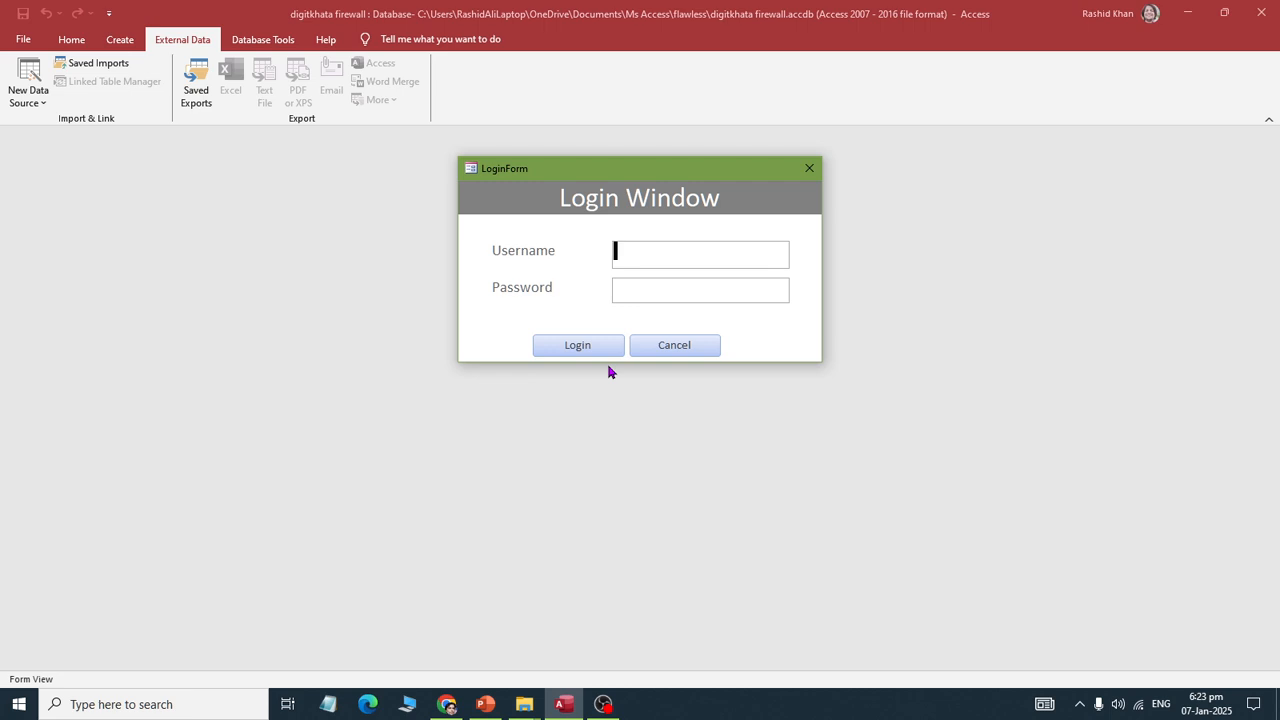
Step: Try a wrong username and password, dismiss Login Failed, then log in as admin
{"action": "type", "text": "asdj"}
{"action": "key", "text": "Tab"}
{"action": "type", "text": "******"}
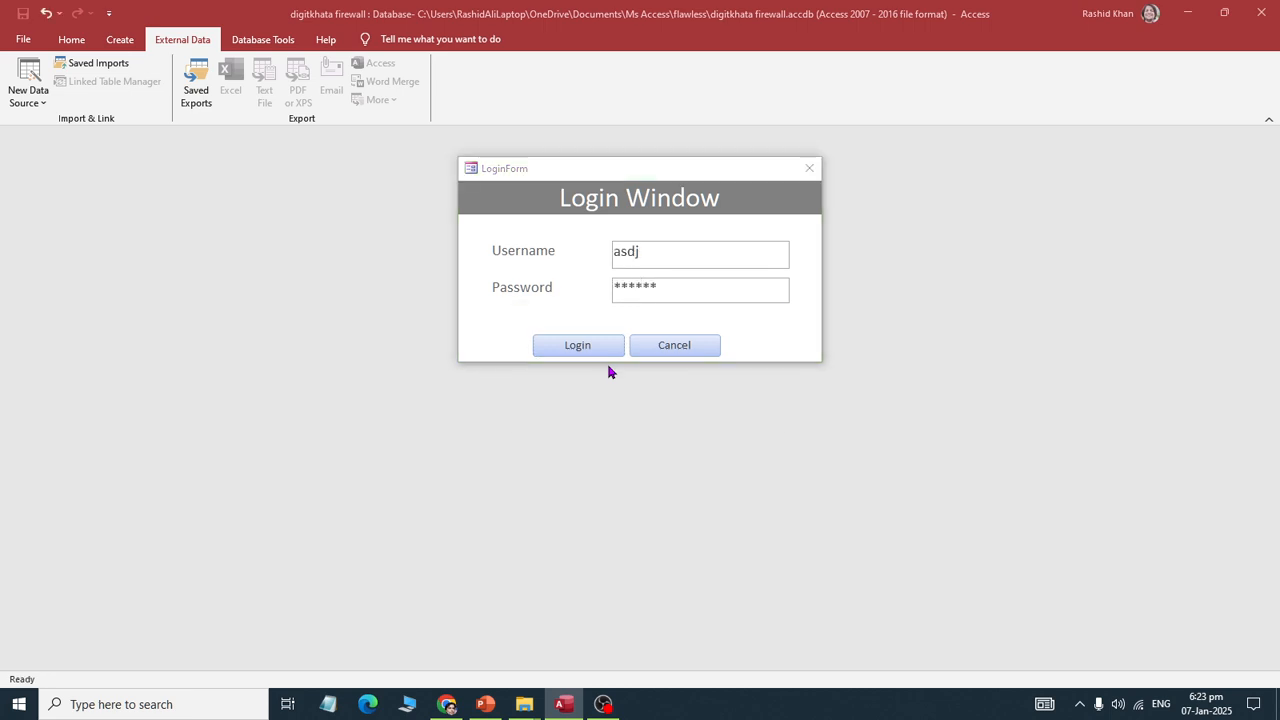
{"action": "key", "text": "Return"}
{"action": "key", "text": "Return"}
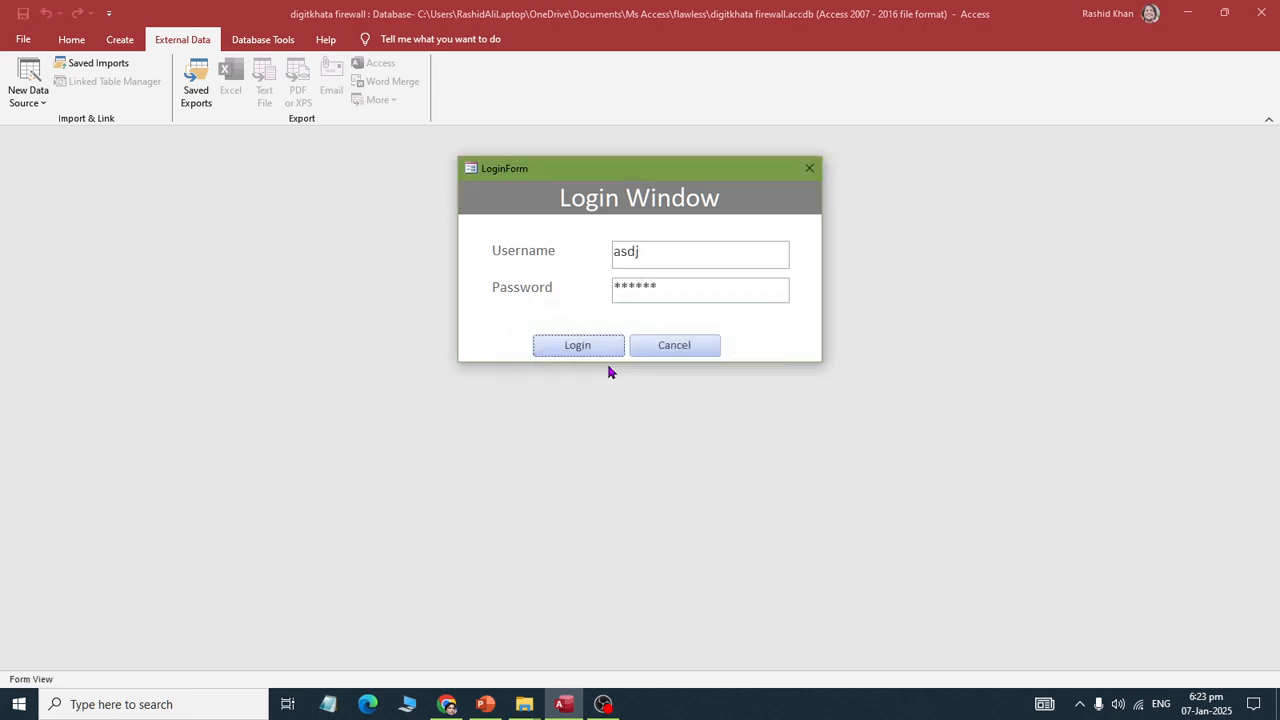
{"action": "double_click", "coordinate": [641, 251]}
{"action": "type", "text": "admin"}
{"action": "key", "text": "Tab"}
{"action": "type", "text": "*****"}
{"action": "key", "text": "Return"}
{"action": "key", "text": "Return"}
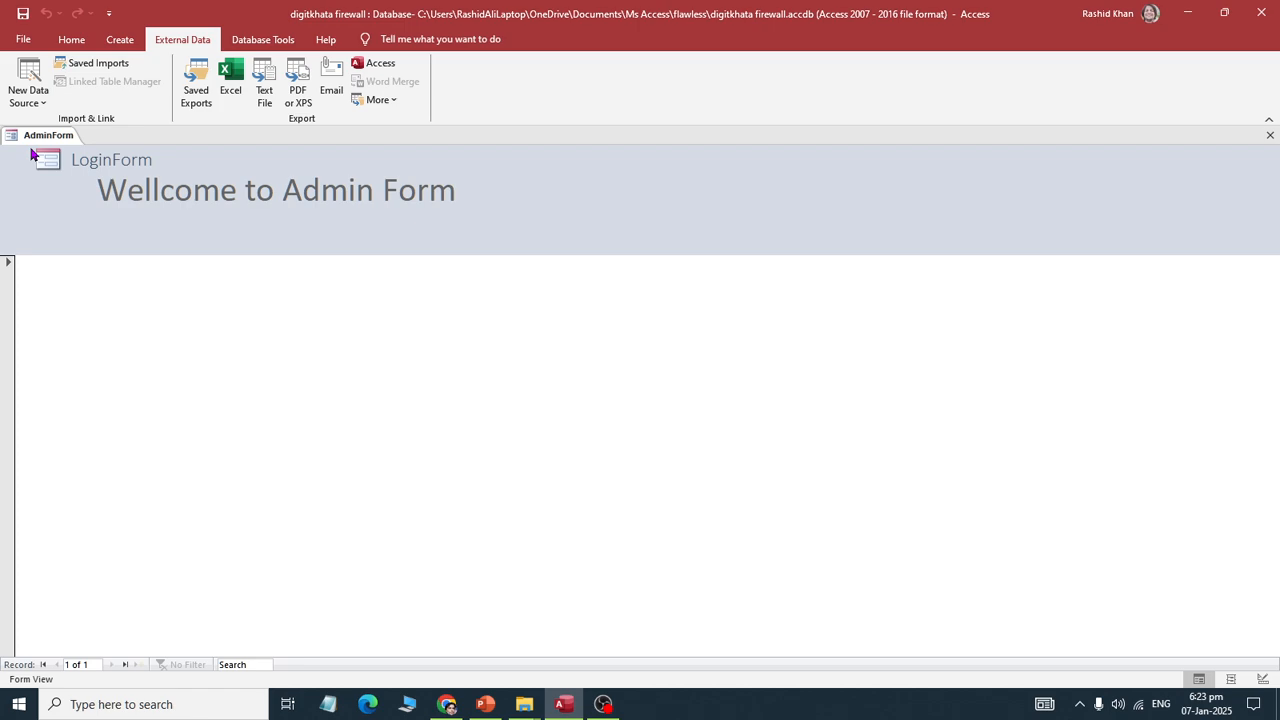
Step: Open LoginForm in Design View and open the Login button's On Click event code
{"action": "key", "text": "F11"}
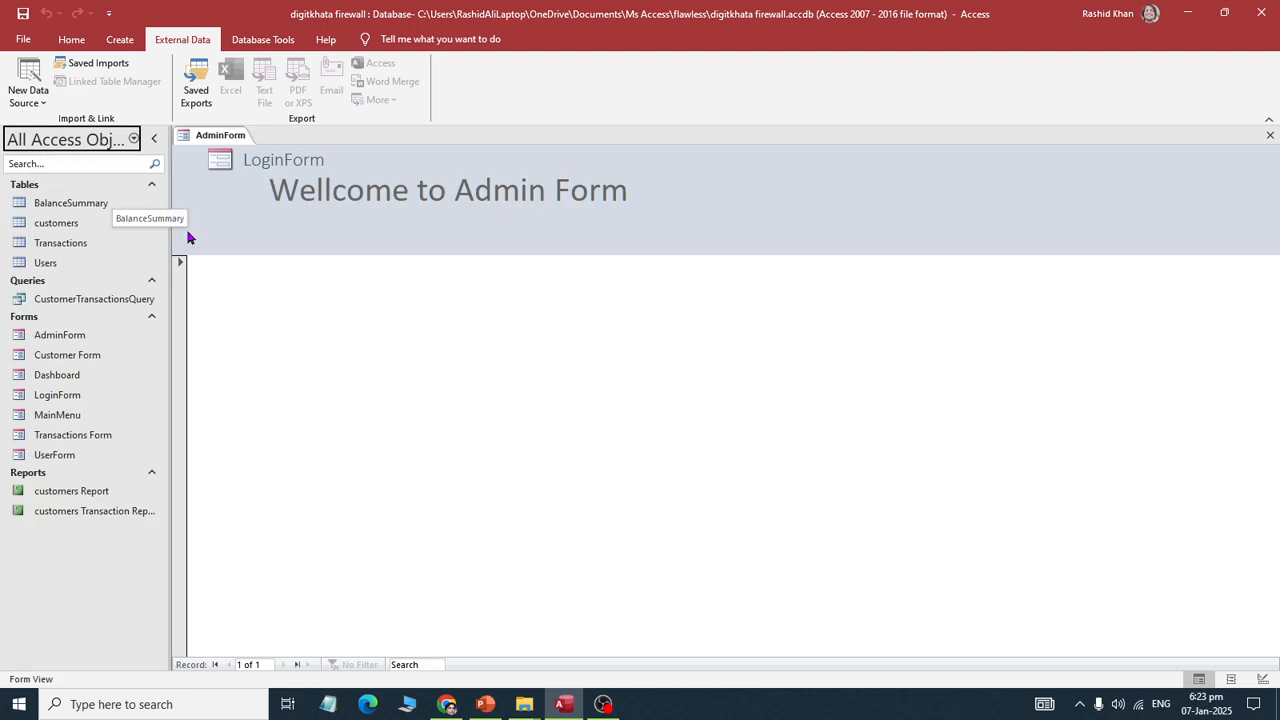
{"action": "right_click", "coordinate": [70, 402]}
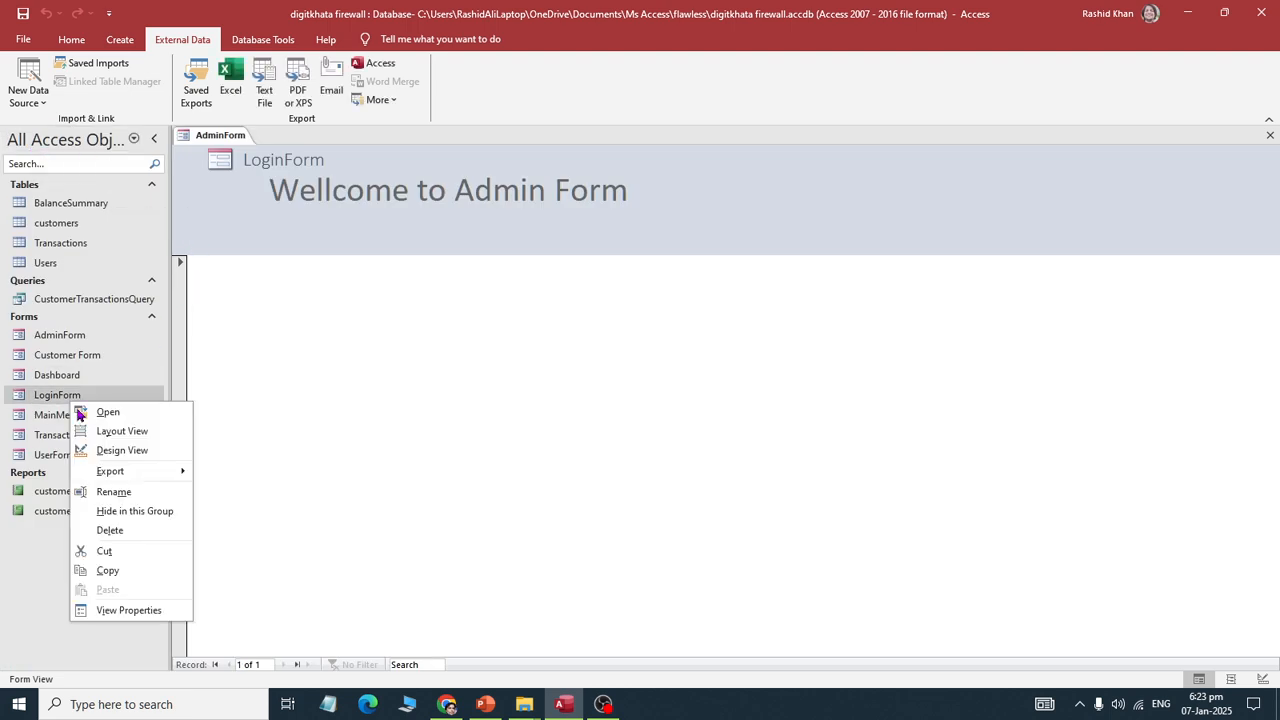
{"action": "left_click", "coordinate": [98, 449]}
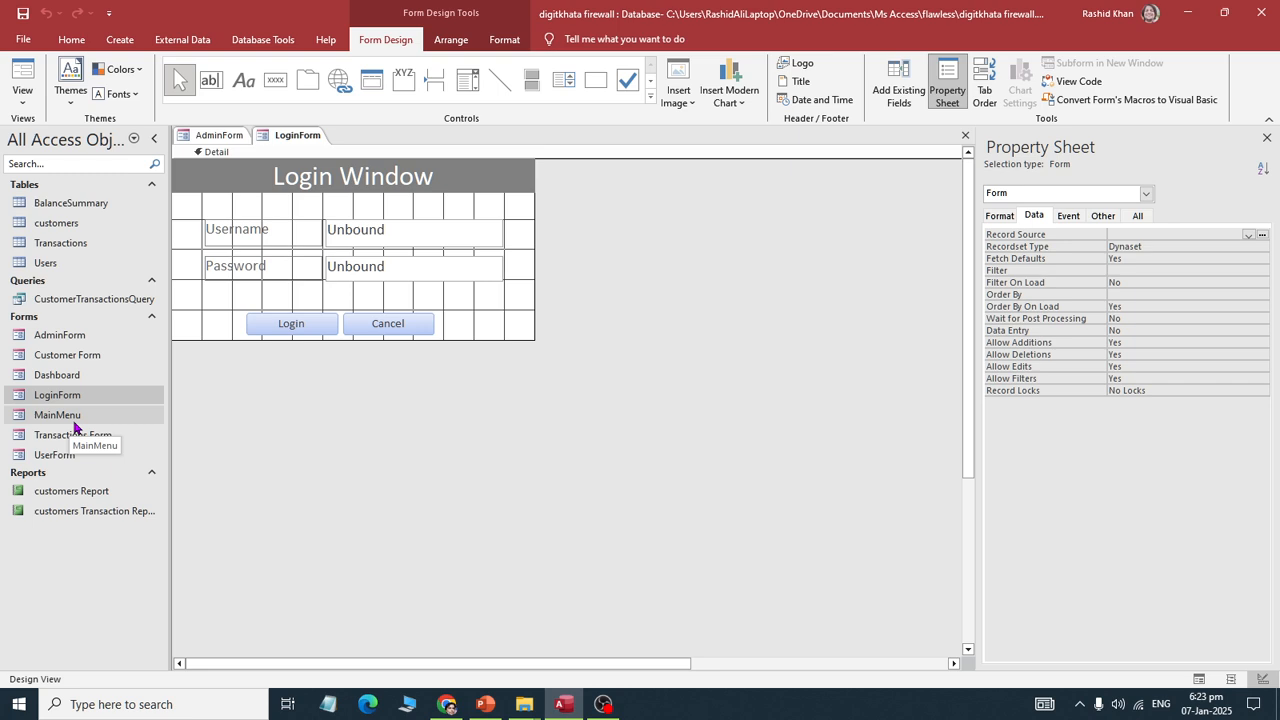
{"action": "left_click", "coordinate": [313, 332]}
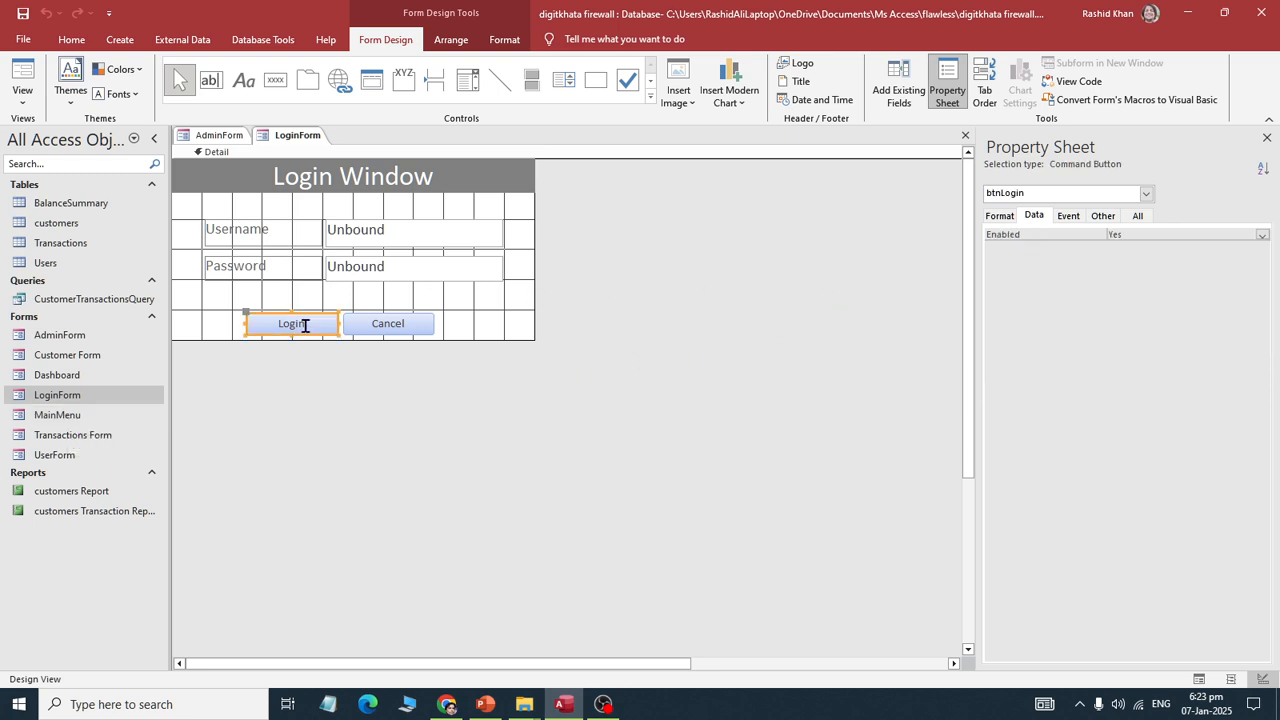
{"action": "left_click", "coordinate": [1076, 224]}
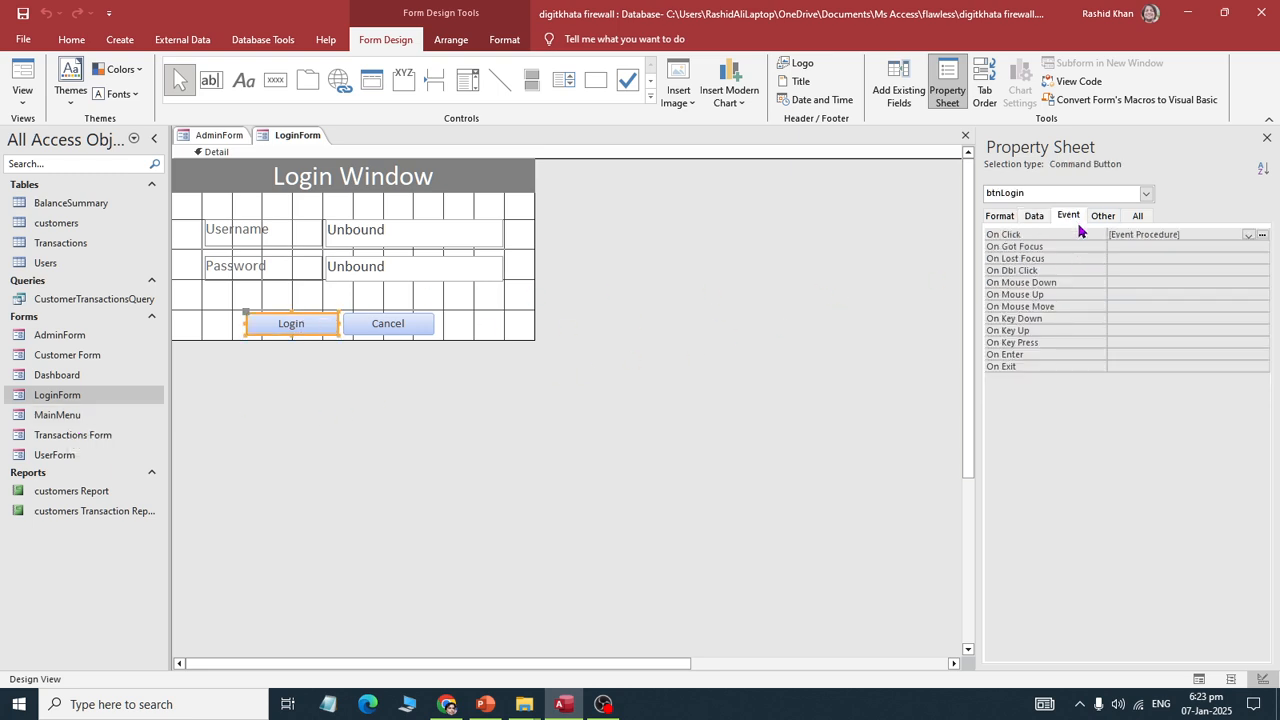
{"action": "left_click", "coordinate": [1049, 238]}
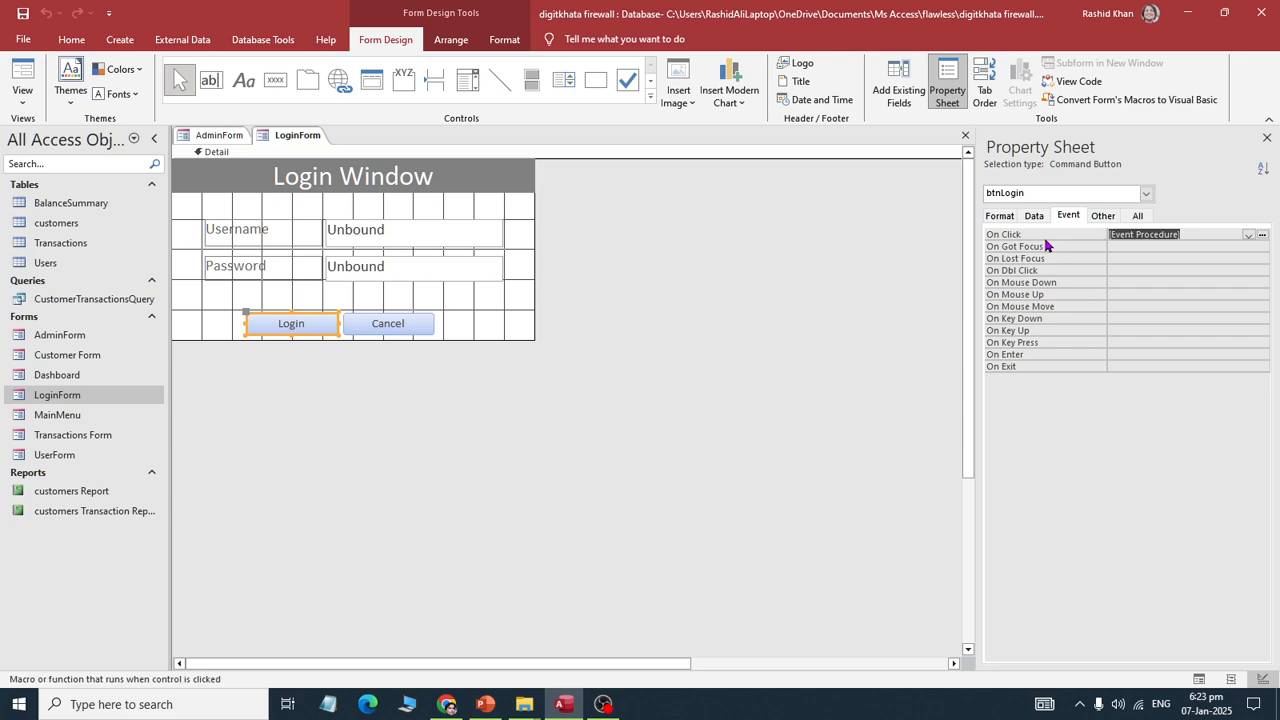
{"action": "left_click", "coordinate": [1262, 234]}
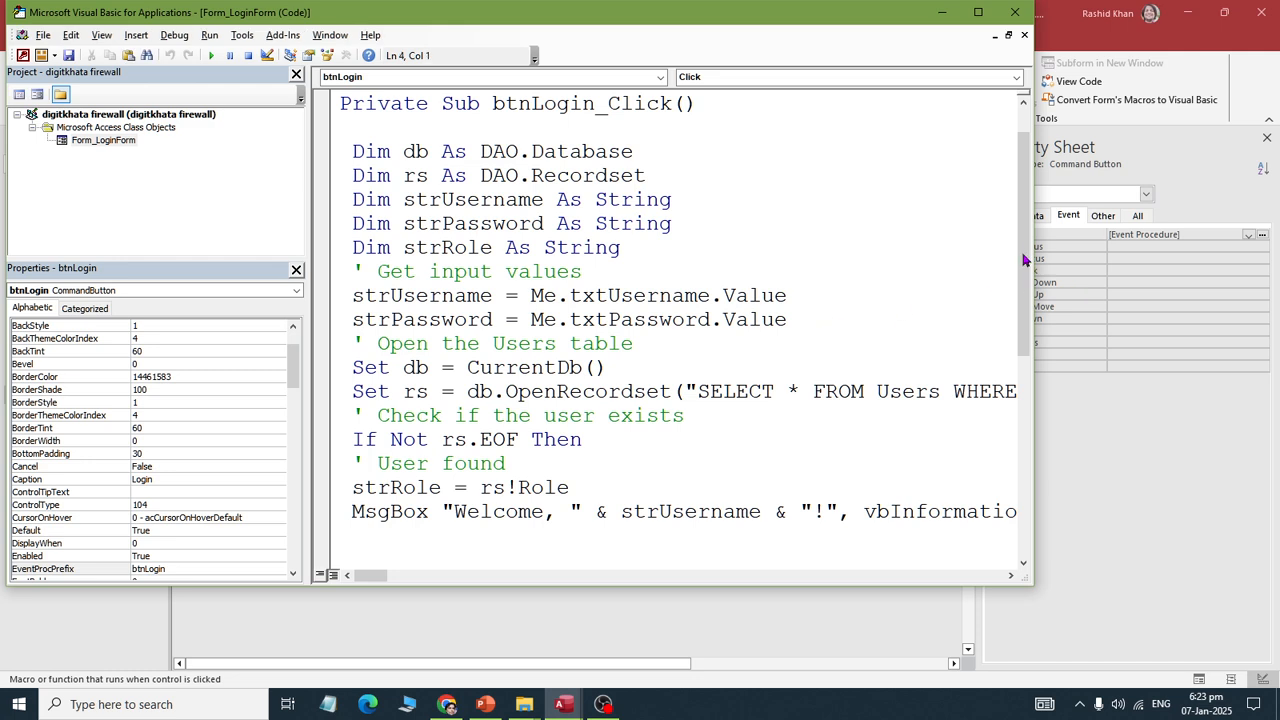
Step: Replace 'AdminForm' with 'MainMenu' in the admin branch of btnLogin_Click and close the editor
{"action": "left_click_drag", "start_coordinate": [1023, 260], "coordinate": [1019, 440]}
{"action": "left_click_drag", "start_coordinate": [455, 271], "coordinate": [690, 271]}
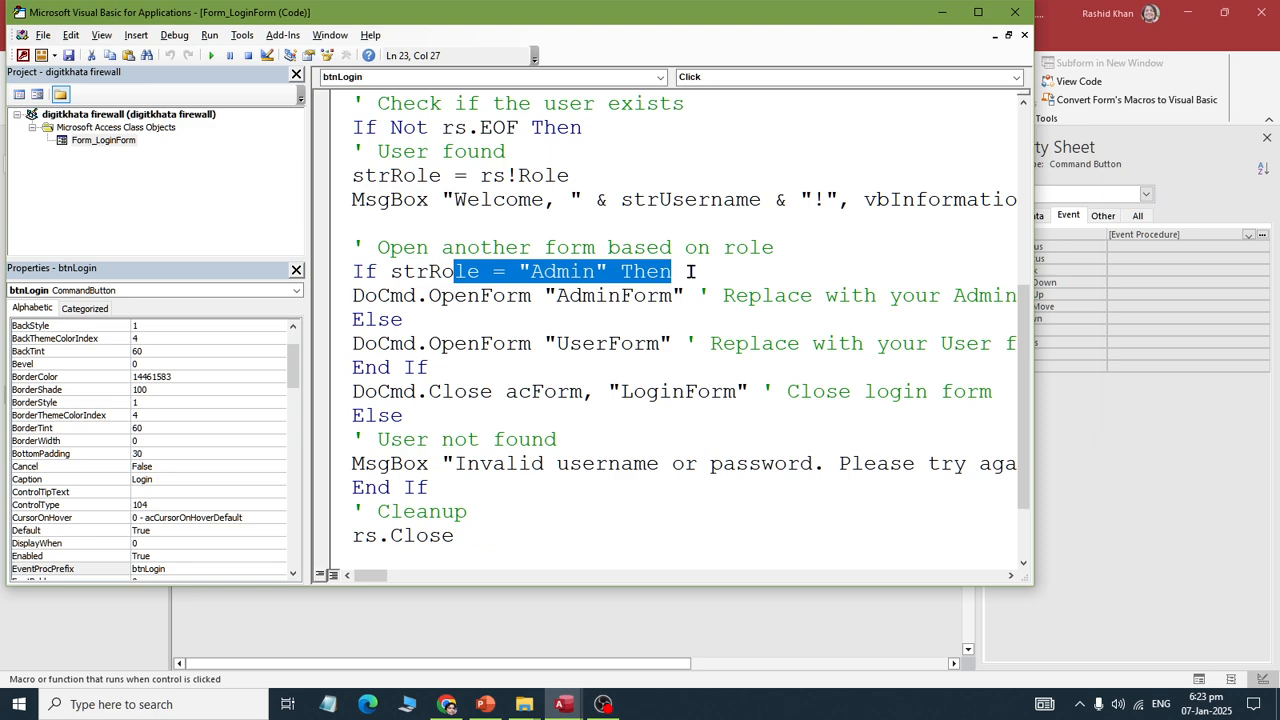
{"action": "left_click_drag", "start_coordinate": [557, 295], "coordinate": [676, 295]}
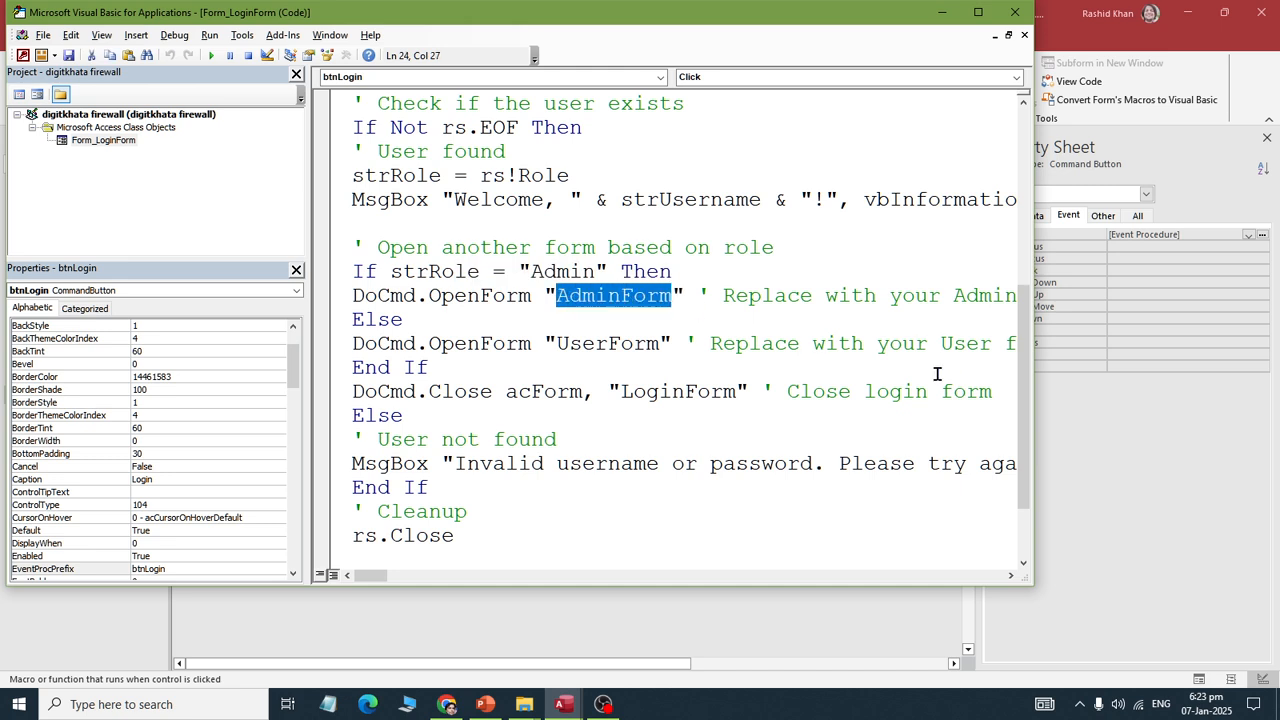
{"action": "type", "text": "MainMenu"}
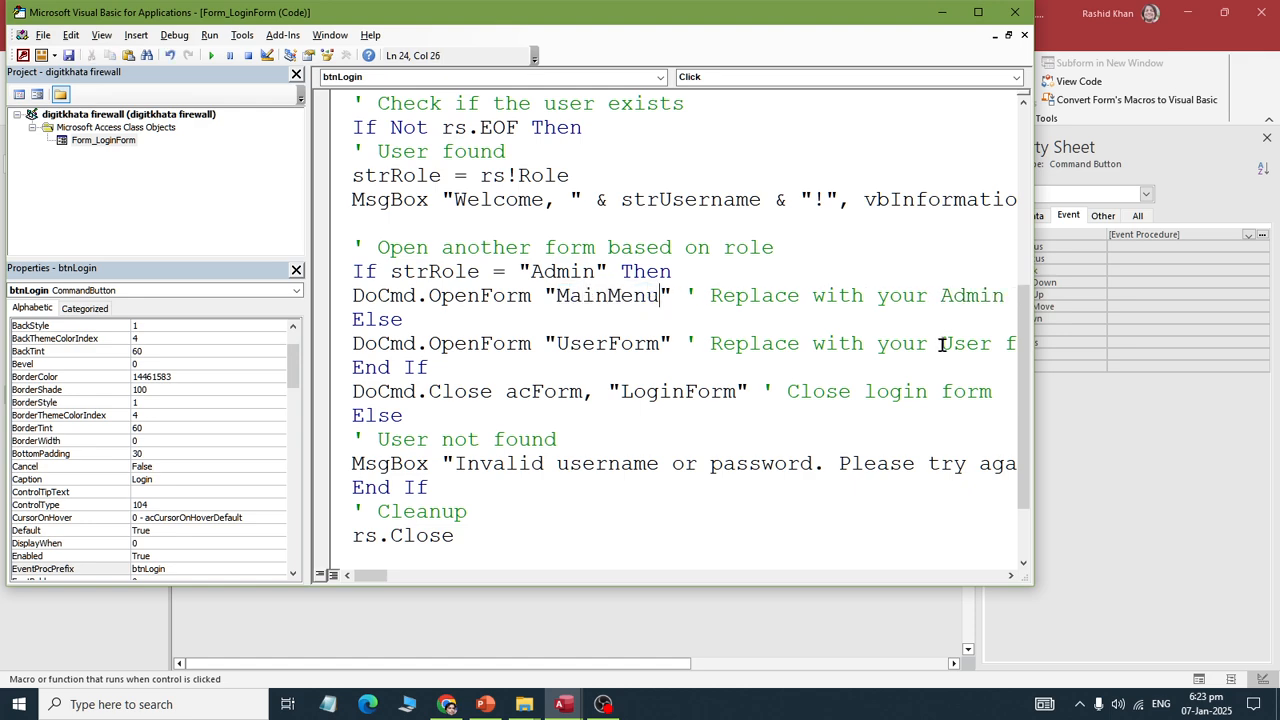
{"action": "left_click", "coordinate": [1015, 12]}
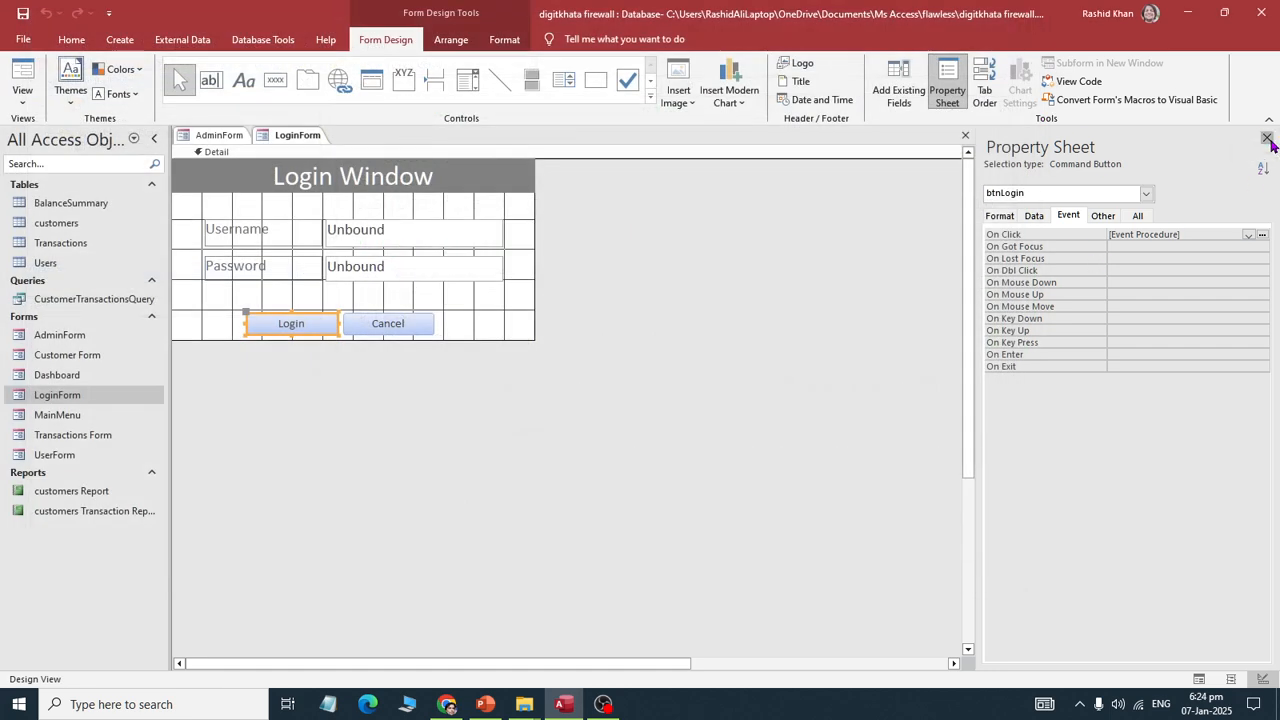
Step: Close the Property Sheet, then close and reopen digitkhata firewall from Recent
{"action": "left_click", "coordinate": [1266, 140]}
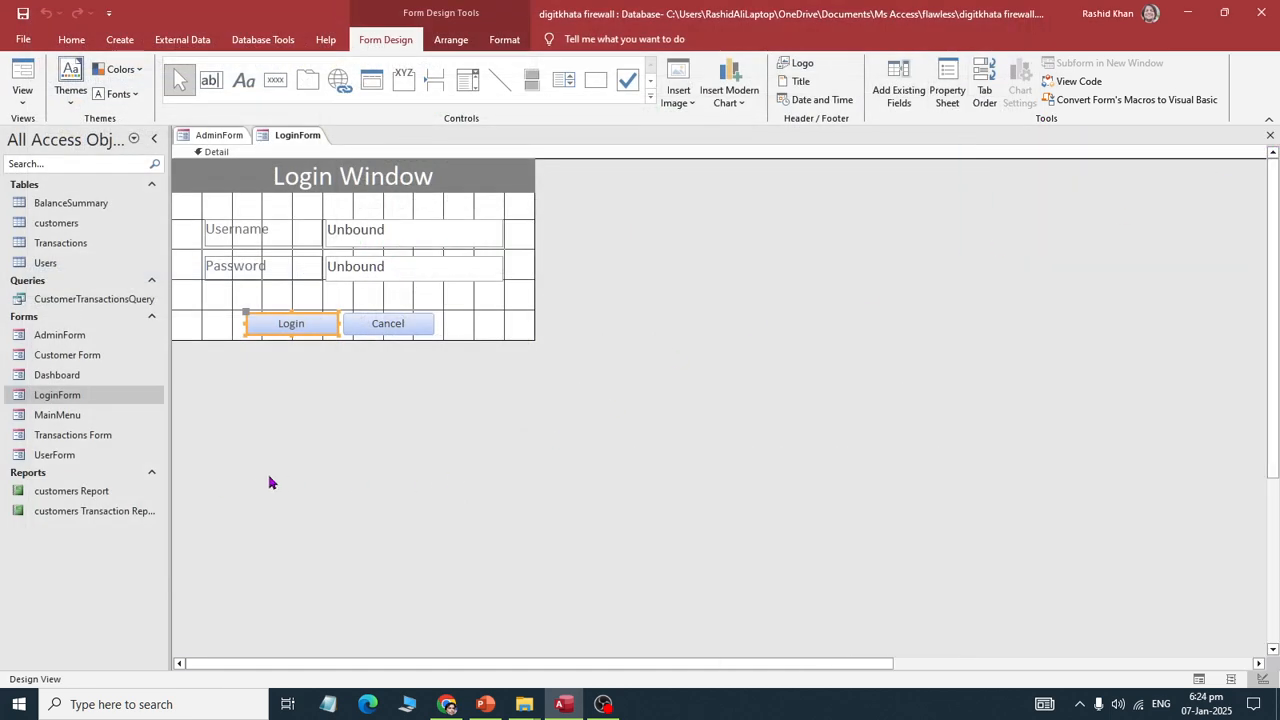
{"action": "left_click", "coordinate": [22, 39]}
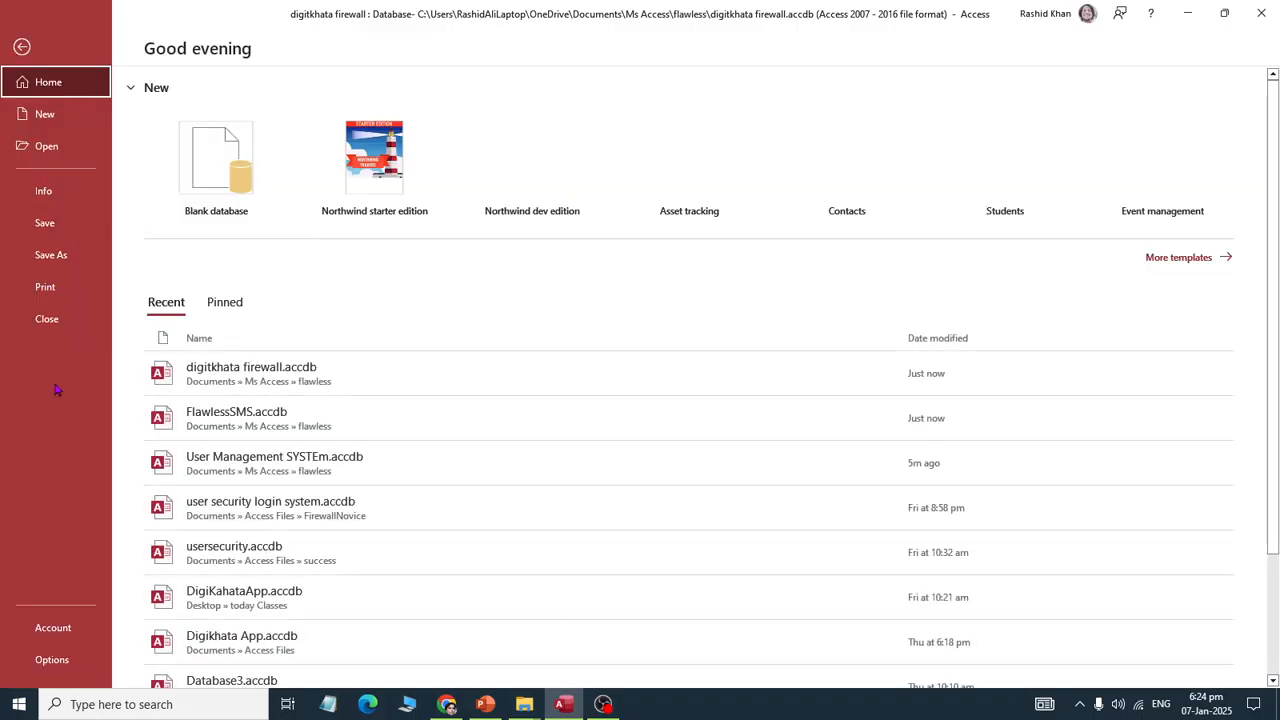
{"action": "left_click", "coordinate": [40, 318]}
{"action": "left_click", "coordinate": [20, 39]}
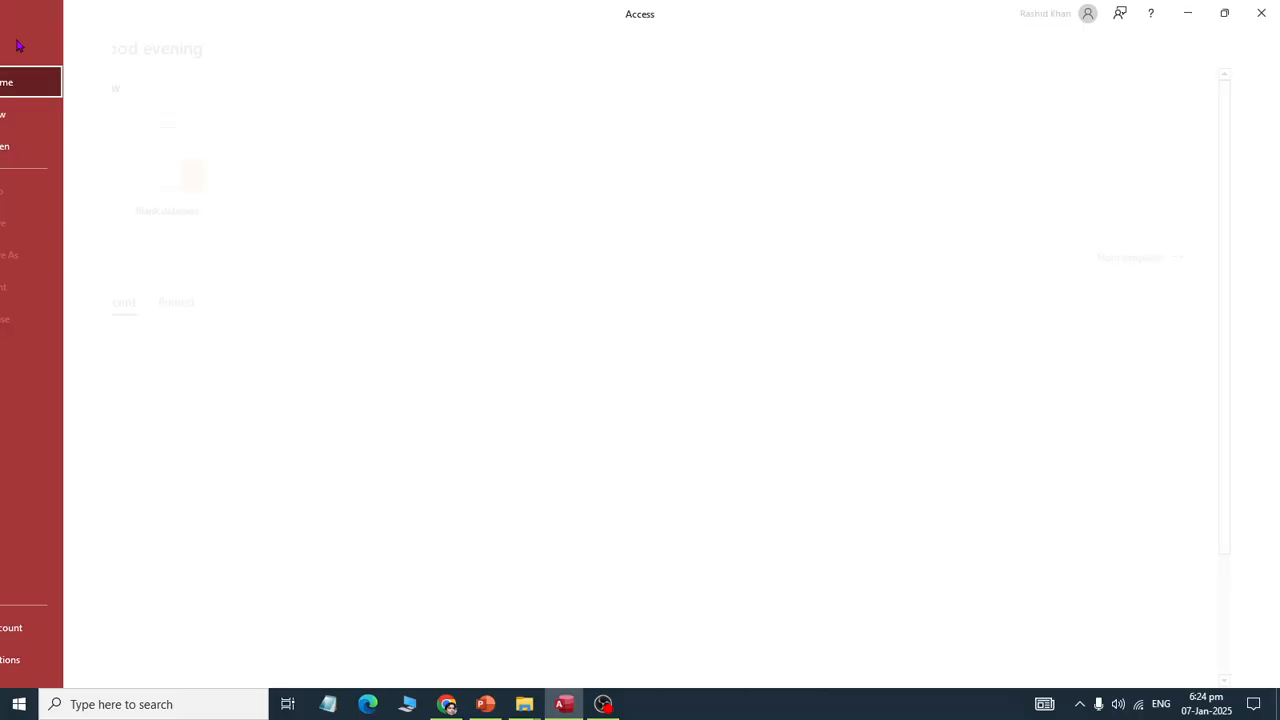
{"action": "left_click", "coordinate": [212, 378]}
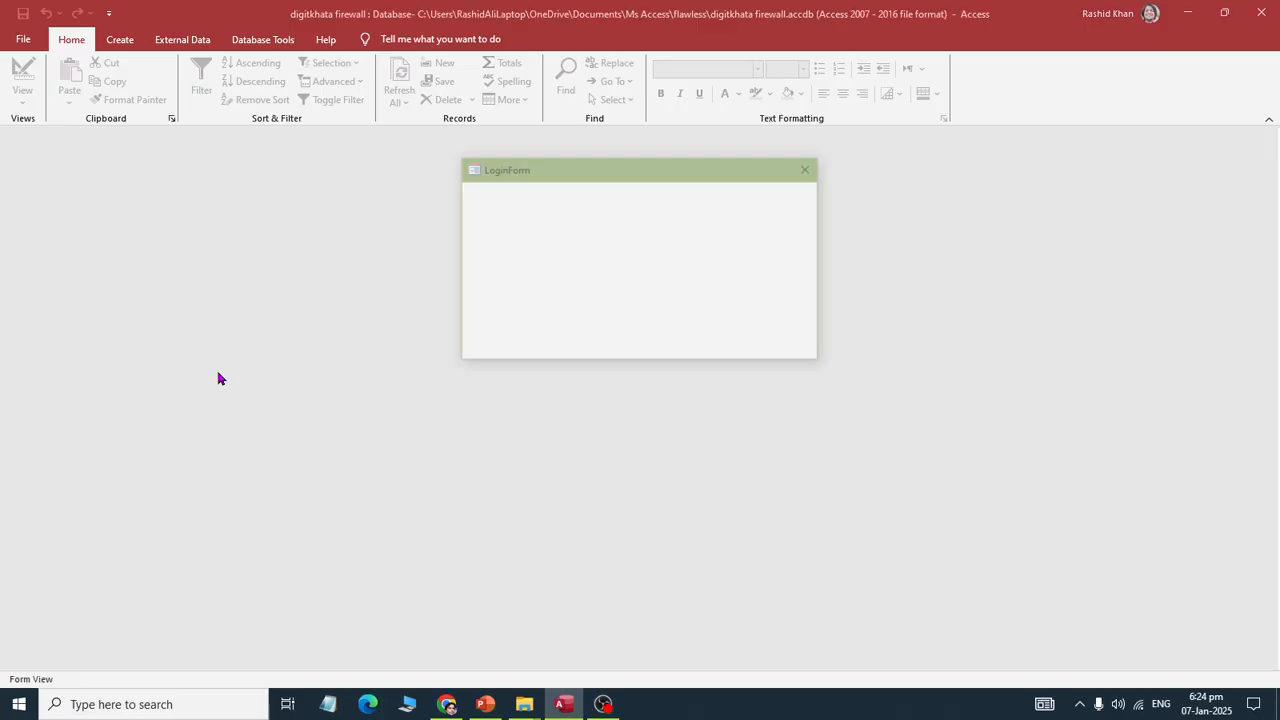
Step: Log in as admin with its password and acknowledge the welcome message
{"action": "type", "text": "admin"}
{"action": "key", "text": "Tab"}
{"action": "type", "text": "12345"}
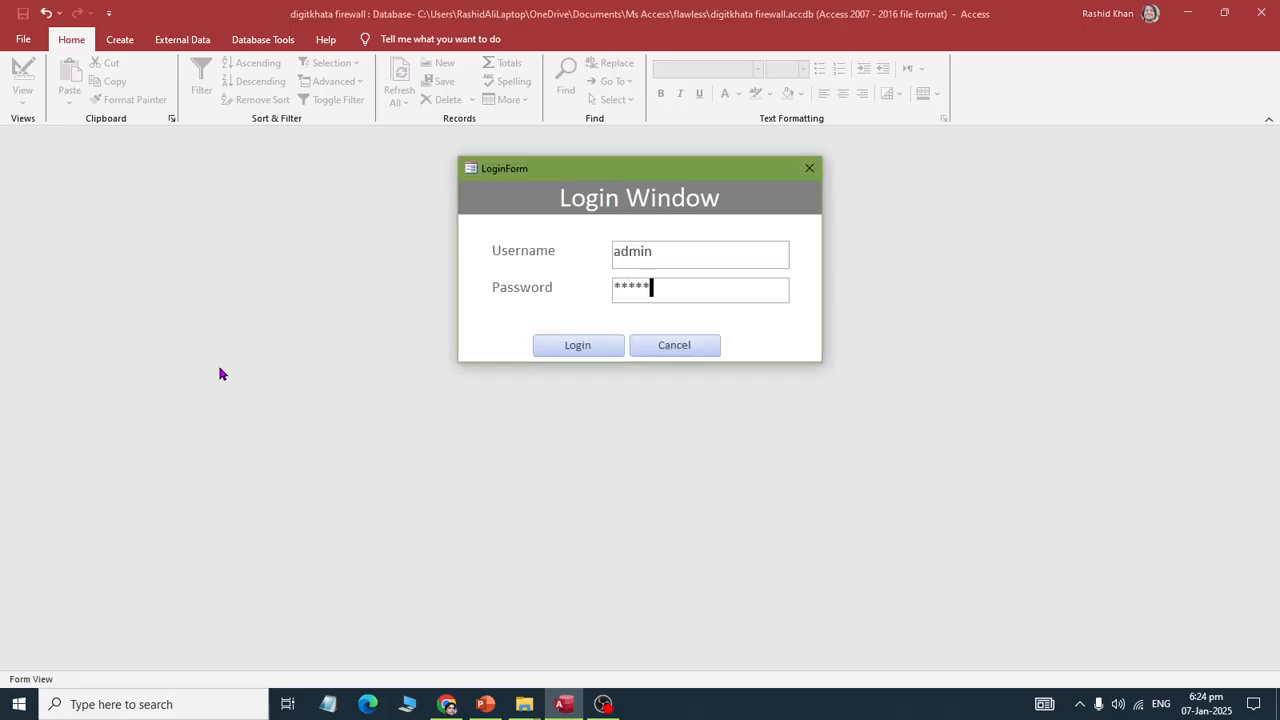
{"action": "key", "text": "Return"}
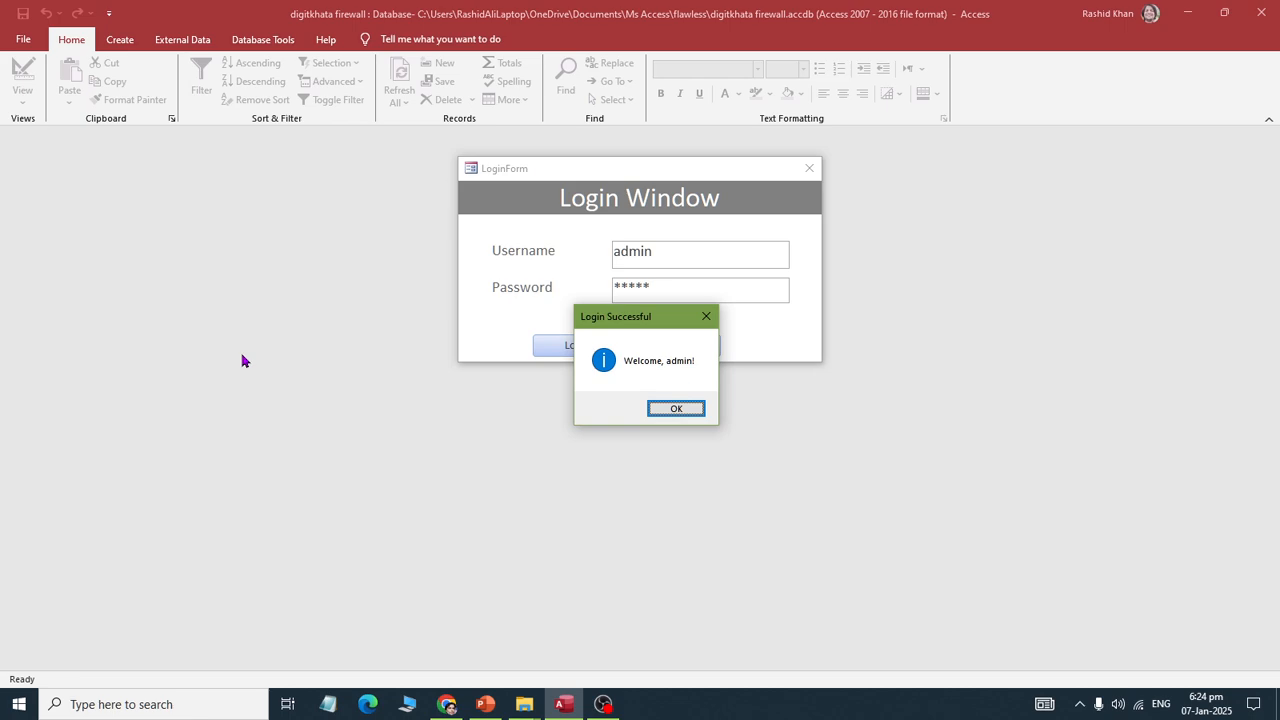
{"action": "key", "text": "Return"}
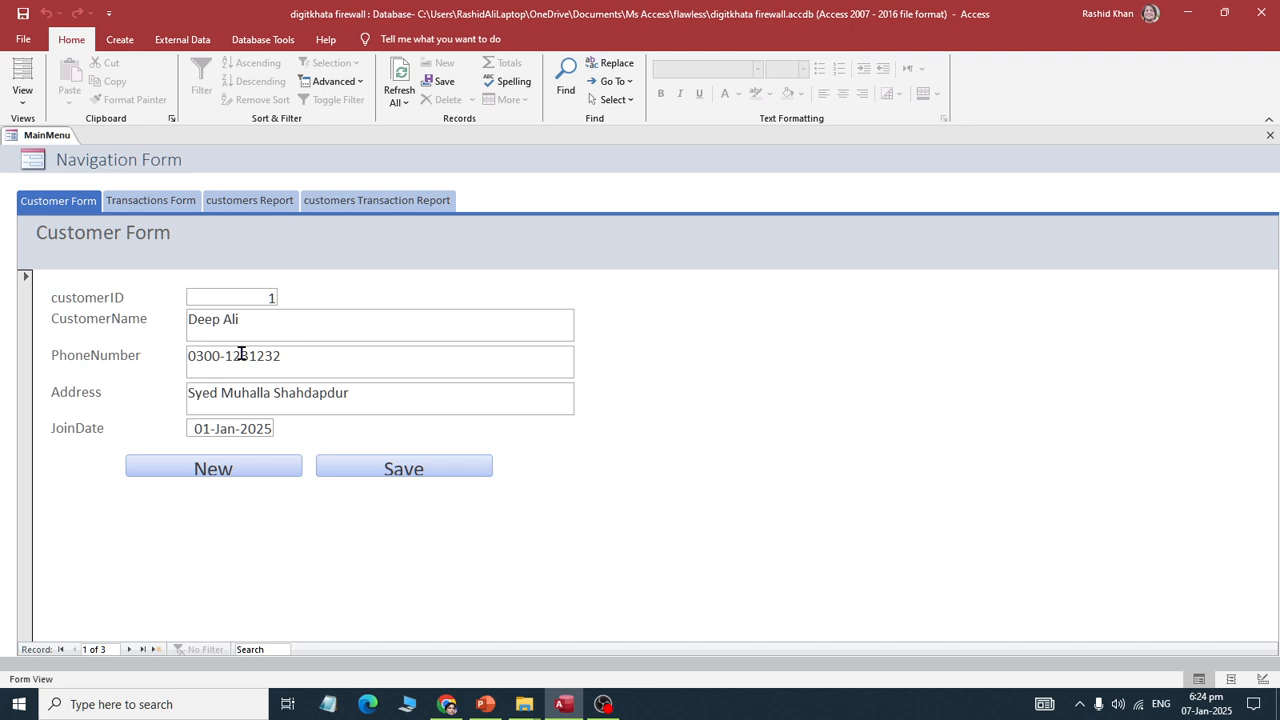
Step: Cycle through the Transactions Form, customers Transaction Report, Customer Form and customers Report tabs
{"action": "left_click", "coordinate": [150, 201]}
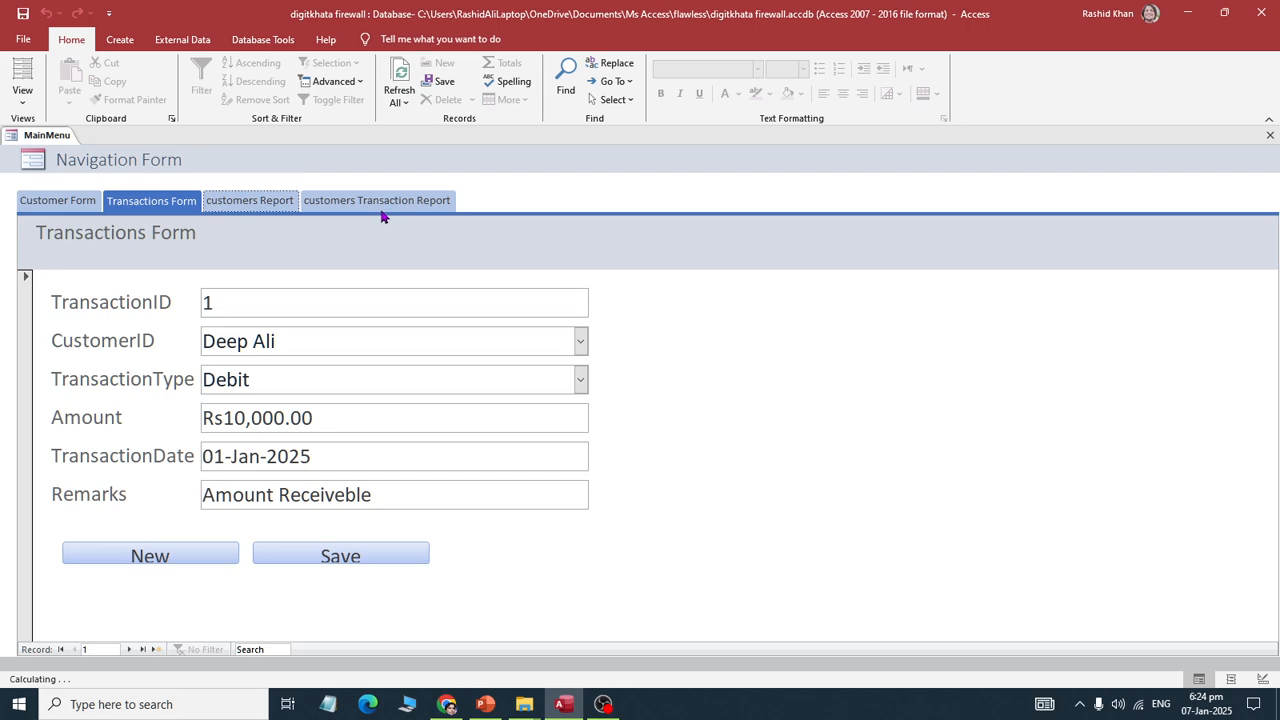
{"action": "left_click", "coordinate": [350, 205]}
{"action": "left_click", "coordinate": [62, 201]}
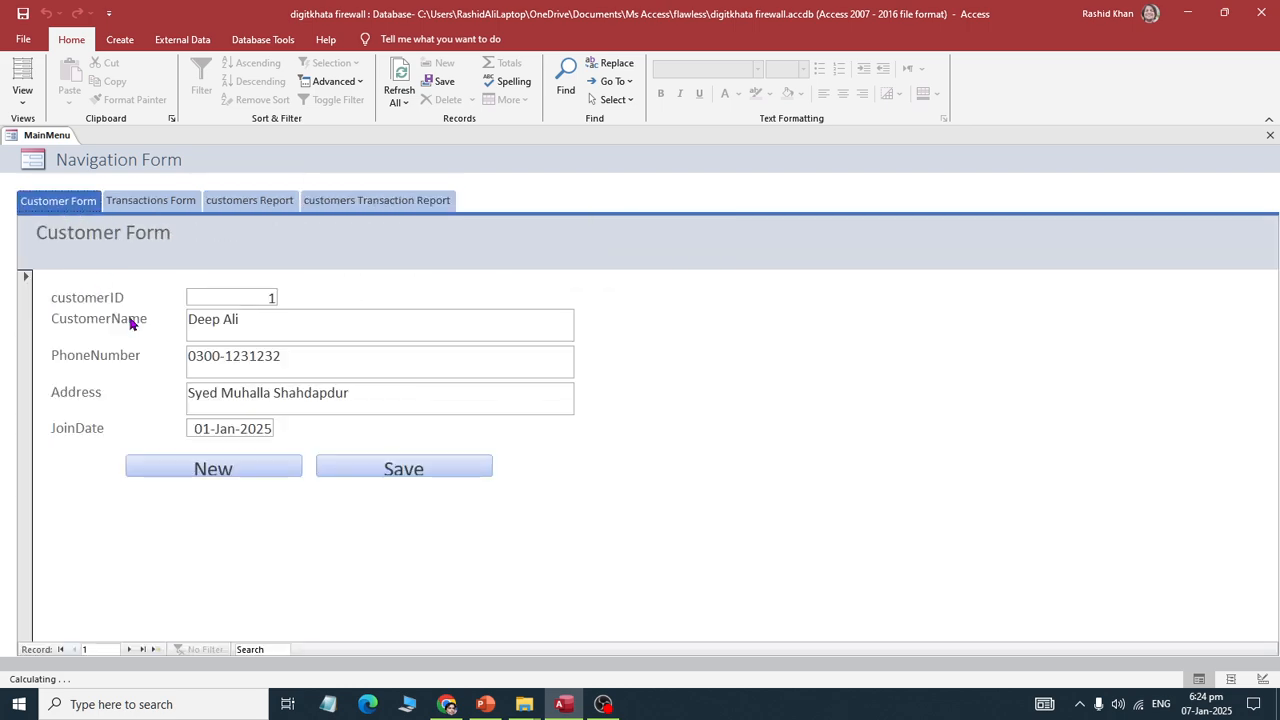
{"action": "left_click", "coordinate": [168, 205]}
{"action": "left_click", "coordinate": [245, 205]}
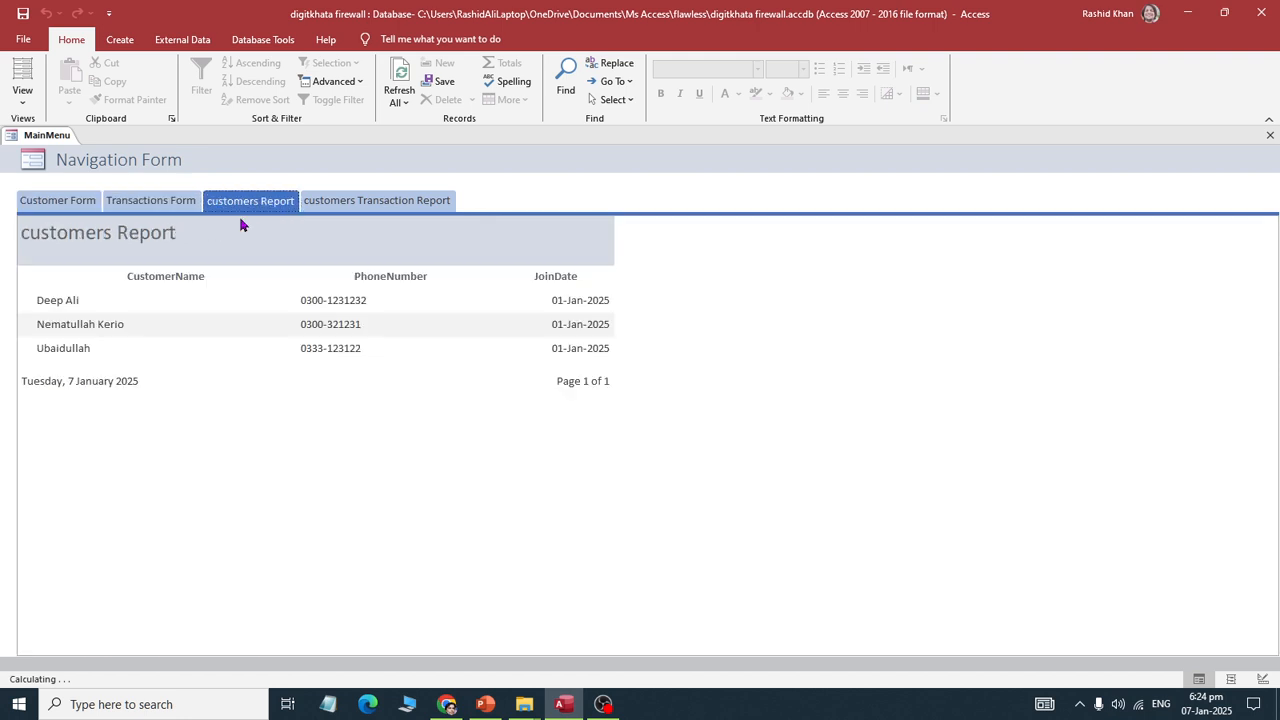
{"action": "left_click", "coordinate": [323, 206]}
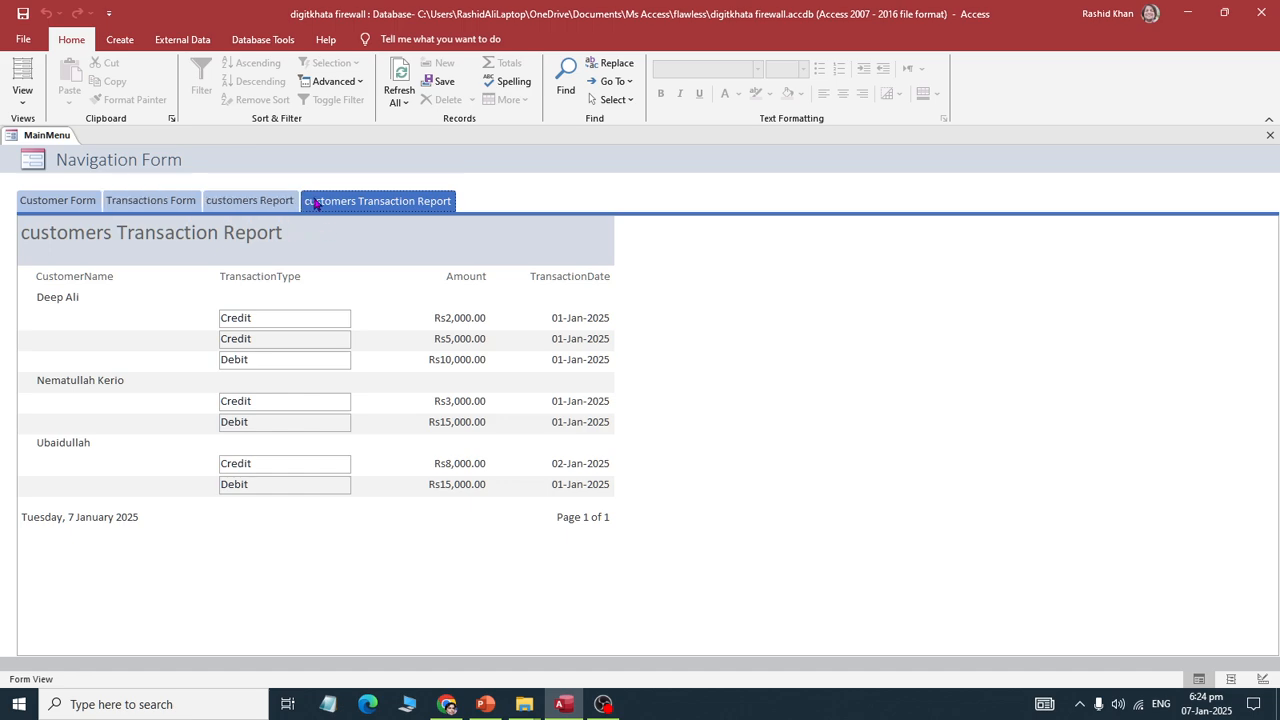
Step: Switch back and forth between Customer Form and Transactions Form, ending on Transactions Form
{"action": "left_click", "coordinate": [77, 207]}
{"action": "left_click", "coordinate": [142, 208]}
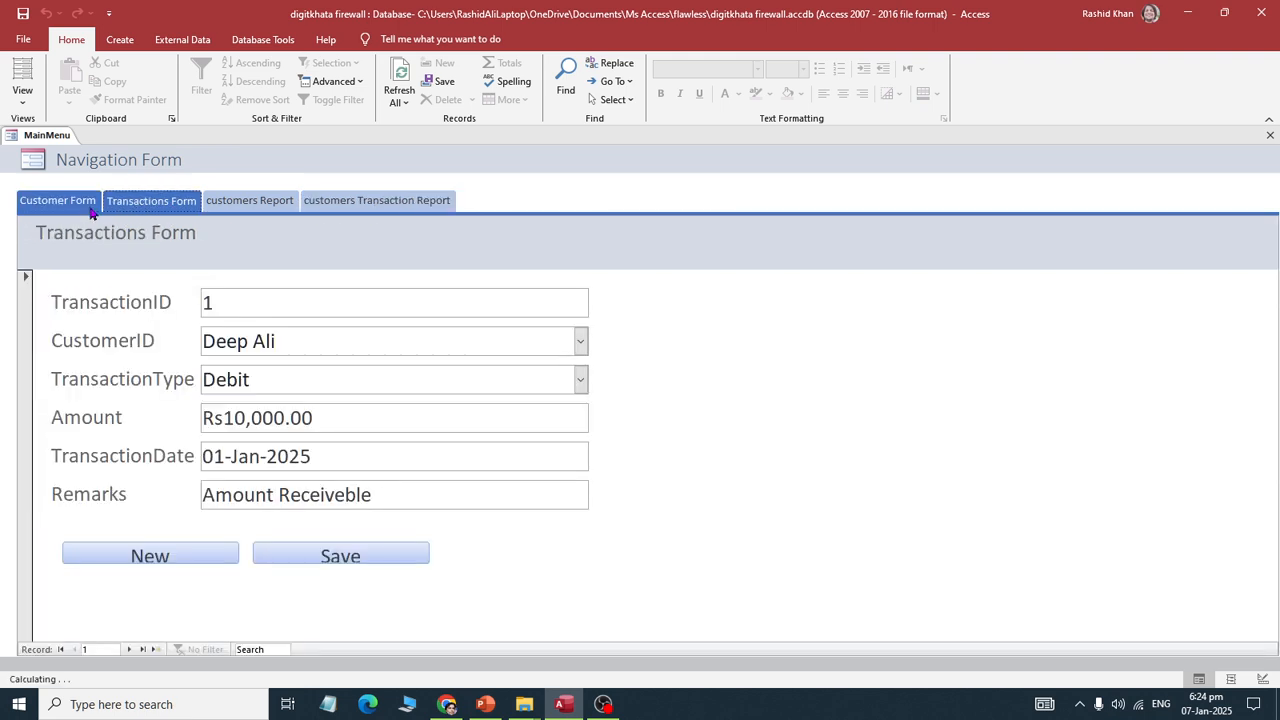
{"action": "left_click", "coordinate": [88, 208]}
{"action": "left_click", "coordinate": [150, 209]}
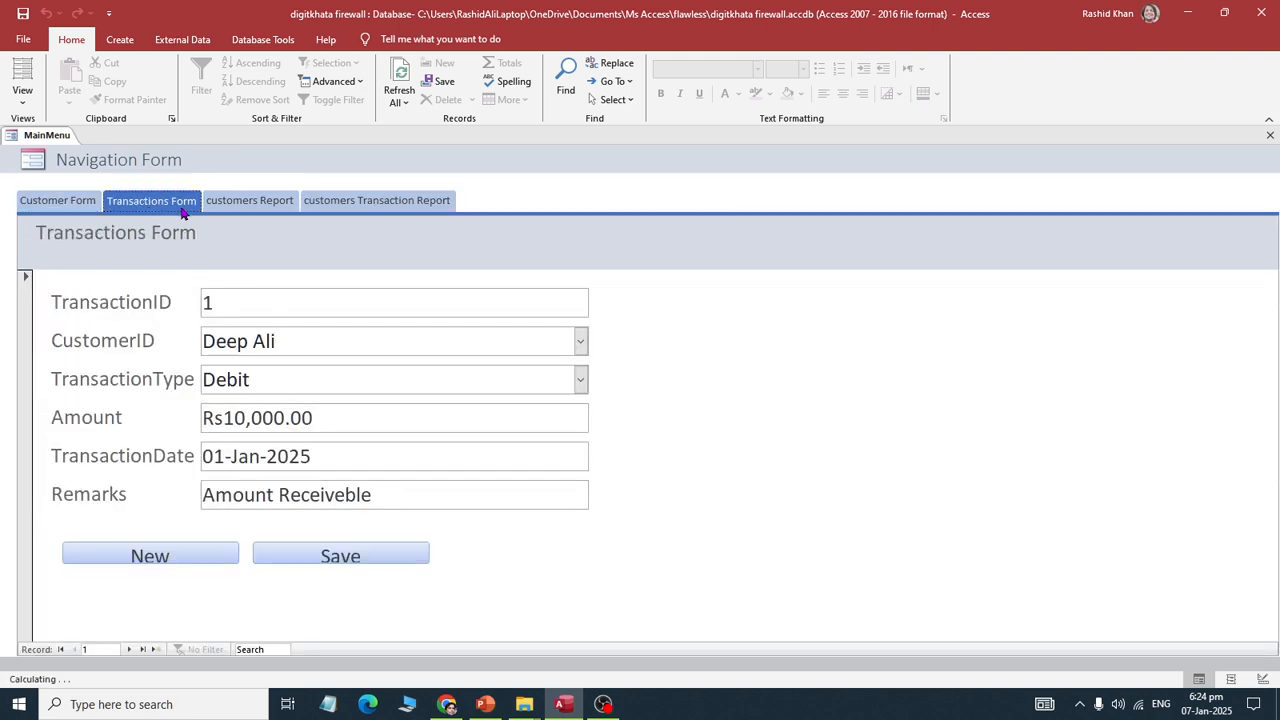
{"action": "left_click", "coordinate": [88, 207]}
{"action": "left_click", "coordinate": [120, 206]}
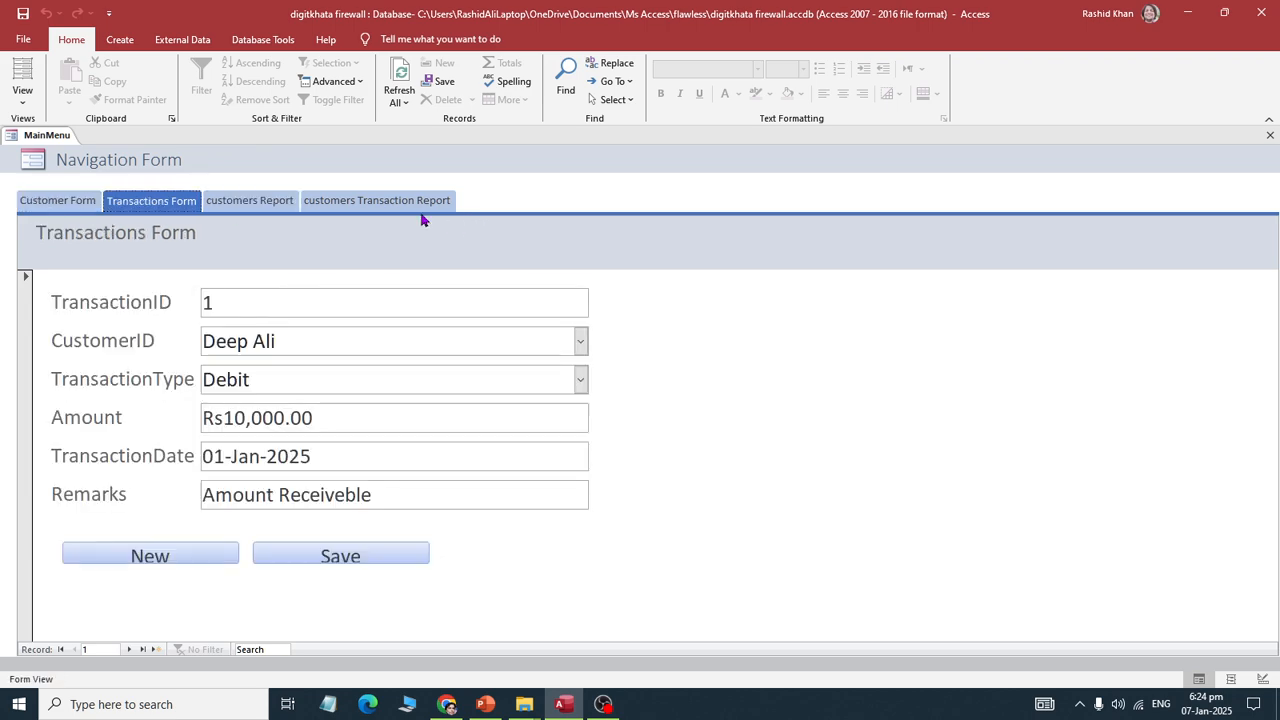
Step: Show the Navigation Pane and close the MainMenu form
{"action": "key", "text": "F11"}
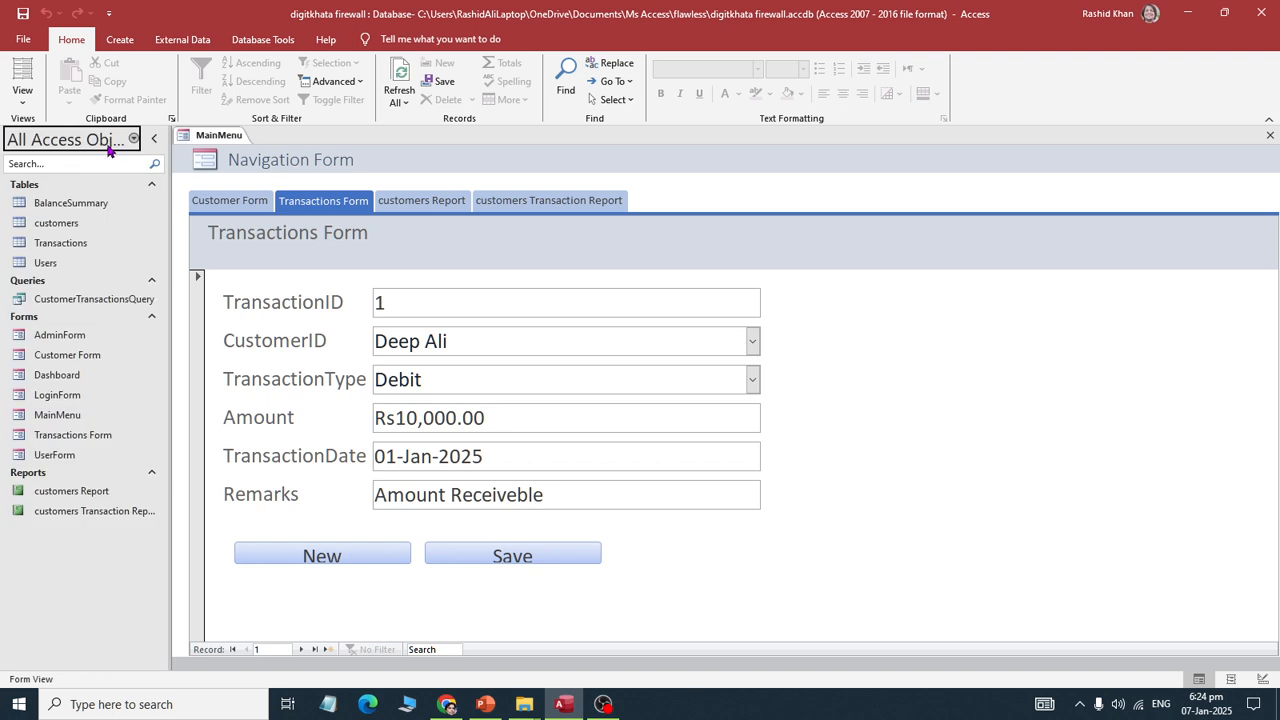
{"action": "right_click", "coordinate": [238, 135]}
{"action": "left_click", "coordinate": [266, 176]}
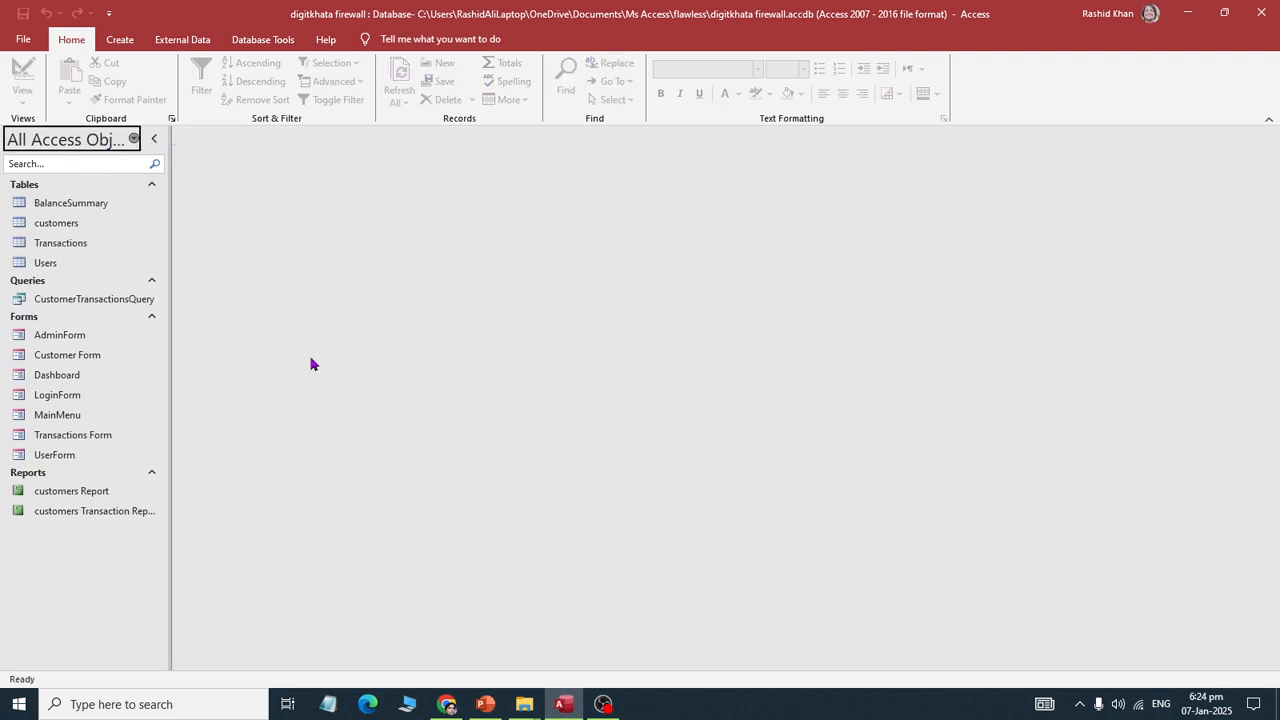
Step: Create a Vertical Tabs, Left navigation form and save it as UserMenu
{"action": "left_click", "coordinate": [121, 39]}
{"action": "left_click", "coordinate": [424, 100]}
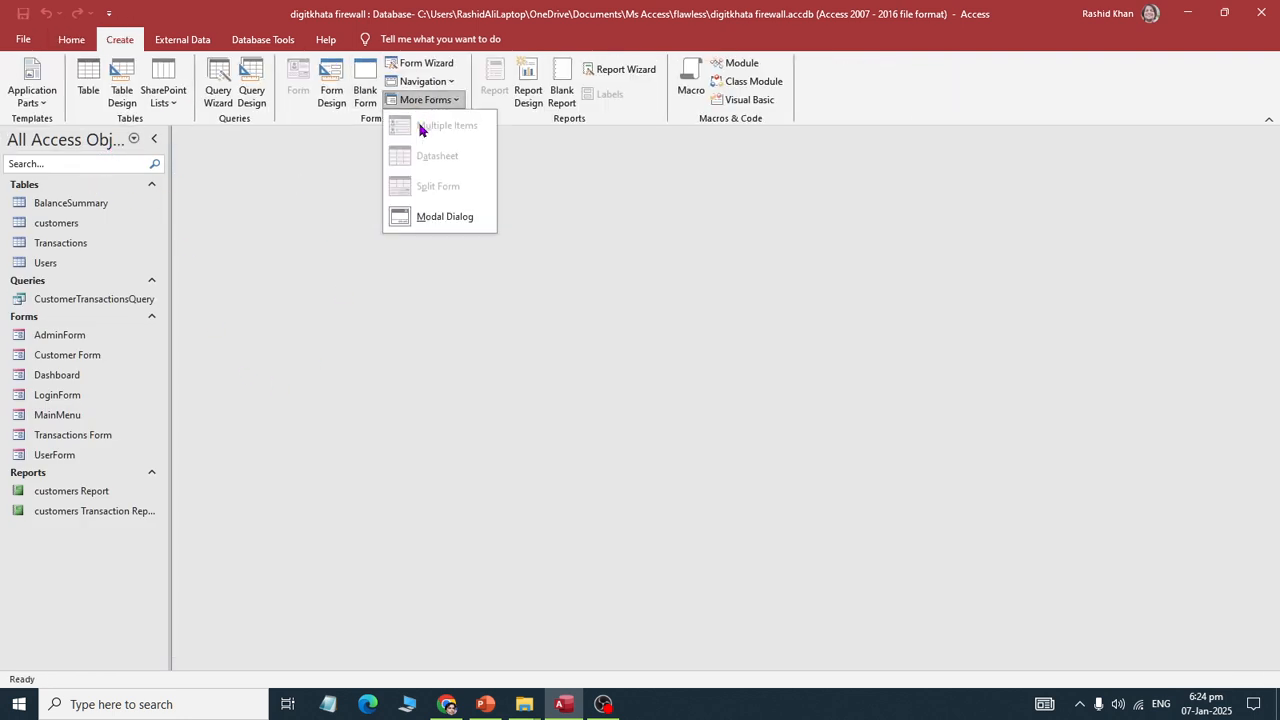
{"action": "left_click", "coordinate": [433, 82]}
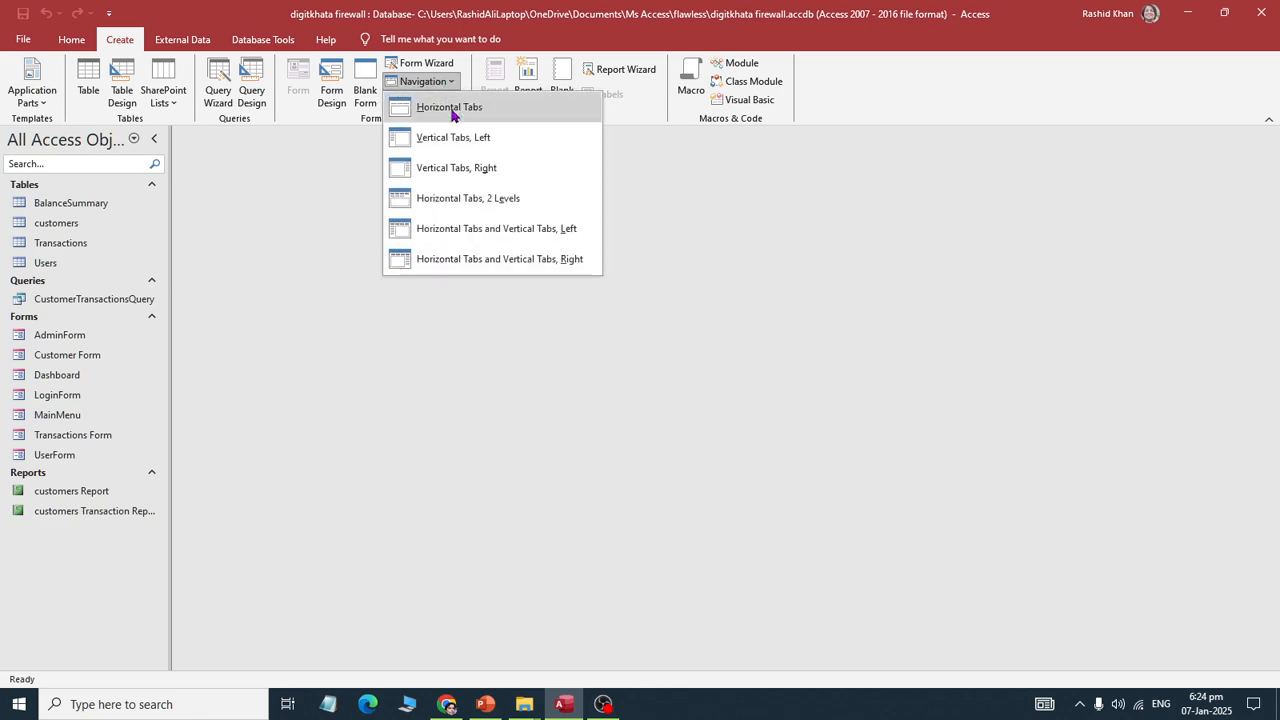
{"action": "left_click", "coordinate": [420, 142]}
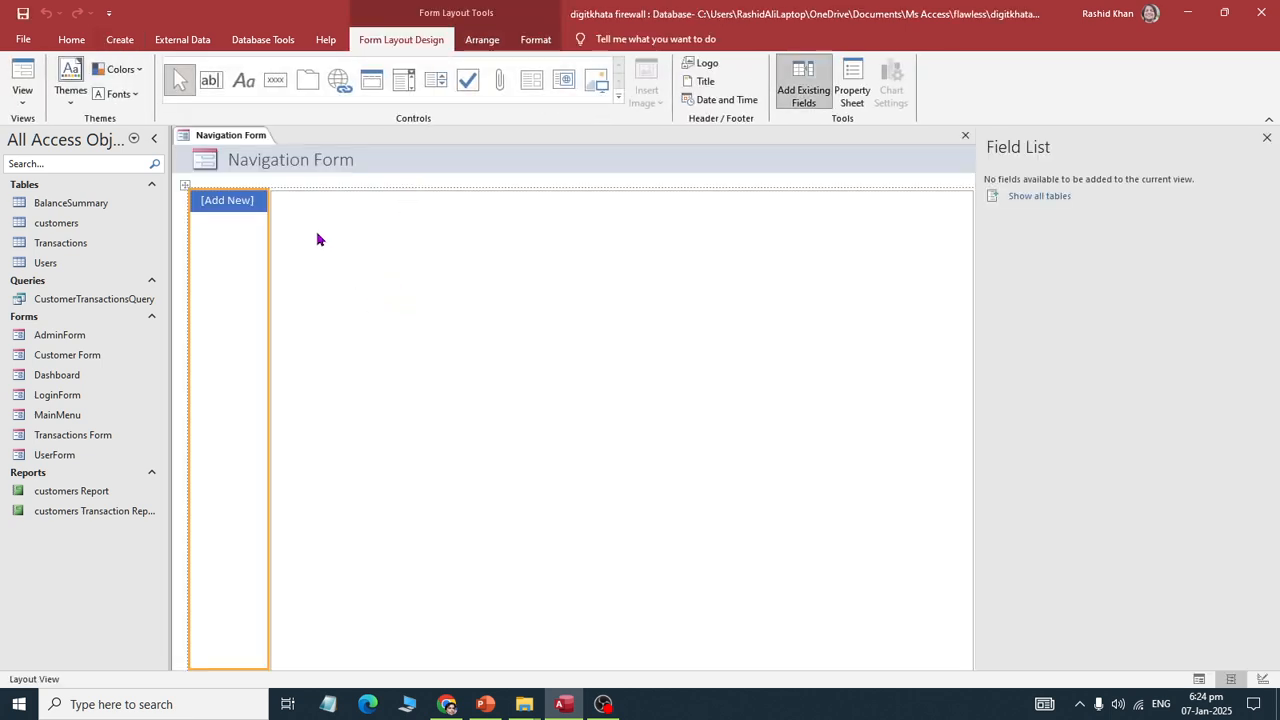
{"action": "key", "text": "ctrl+s"}
{"action": "type", "text": "User"}
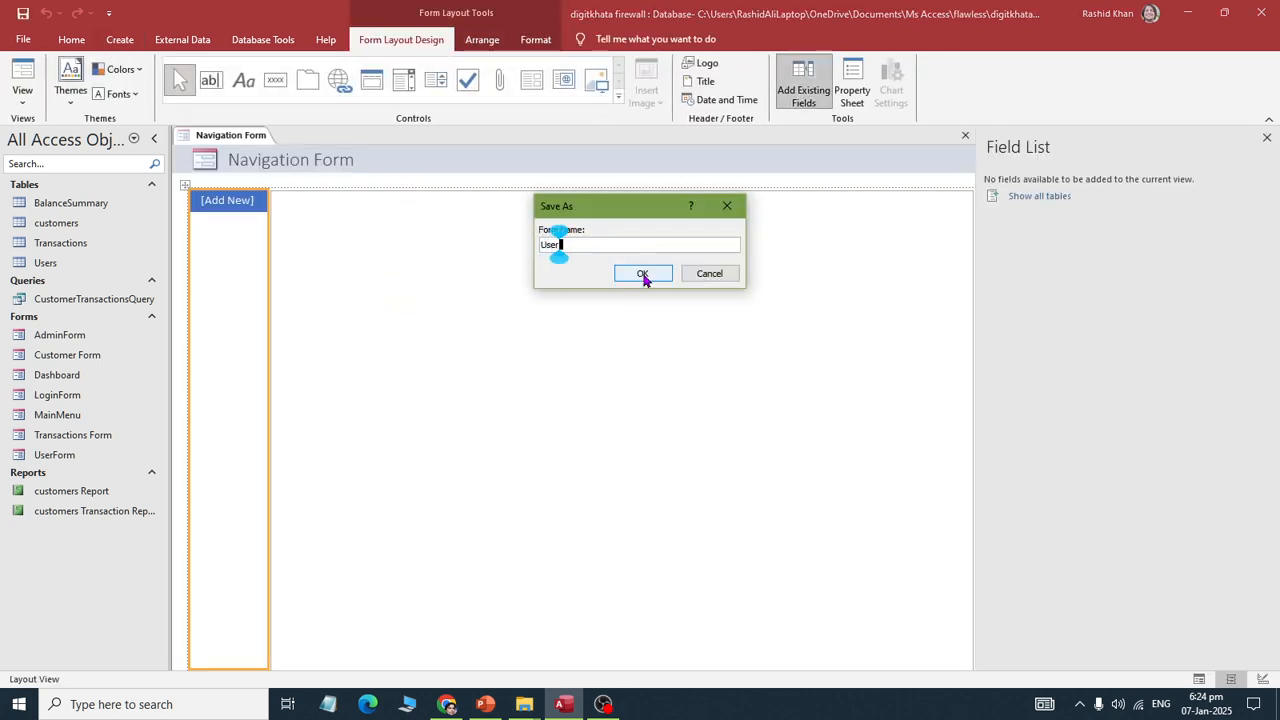
{"action": "type", "text": "Menu"}
{"action": "left_click", "coordinate": [643, 274]}
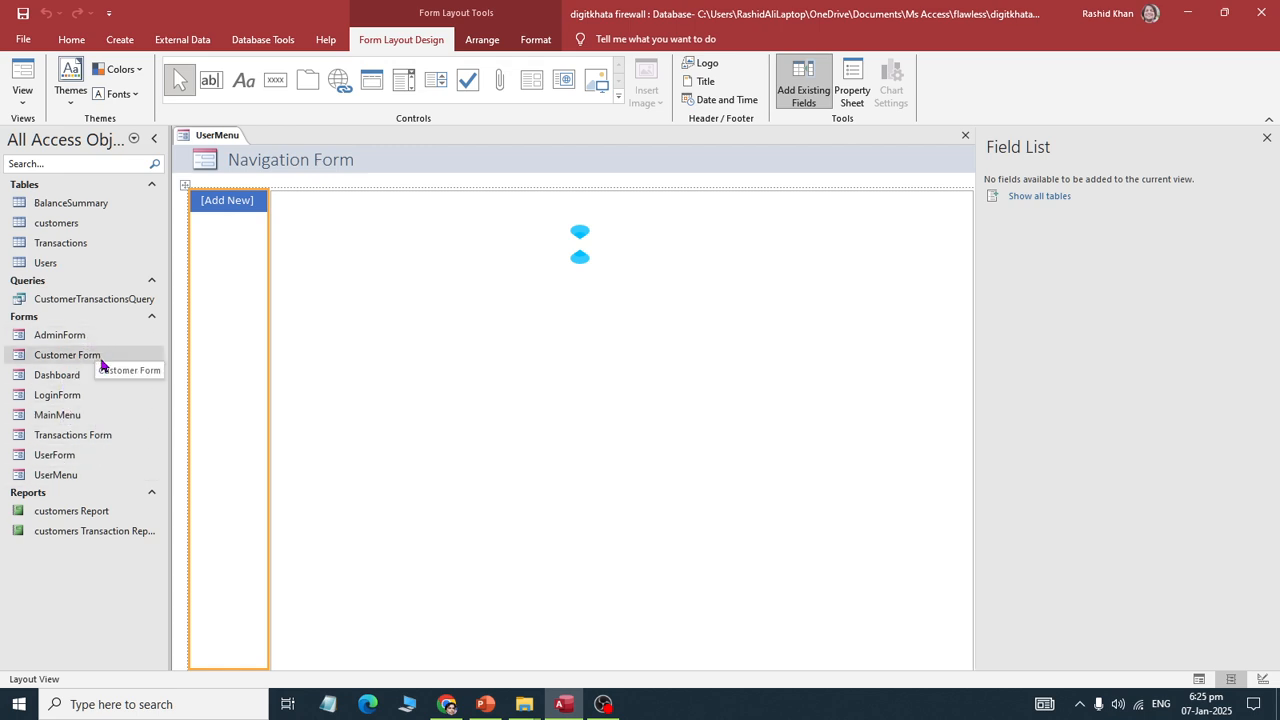
Step: Add Customer Form and Transactions Form as UserMenu tabs, then save and close it
{"action": "left_click_drag", "start_coordinate": [83, 360], "coordinate": [233, 203]}
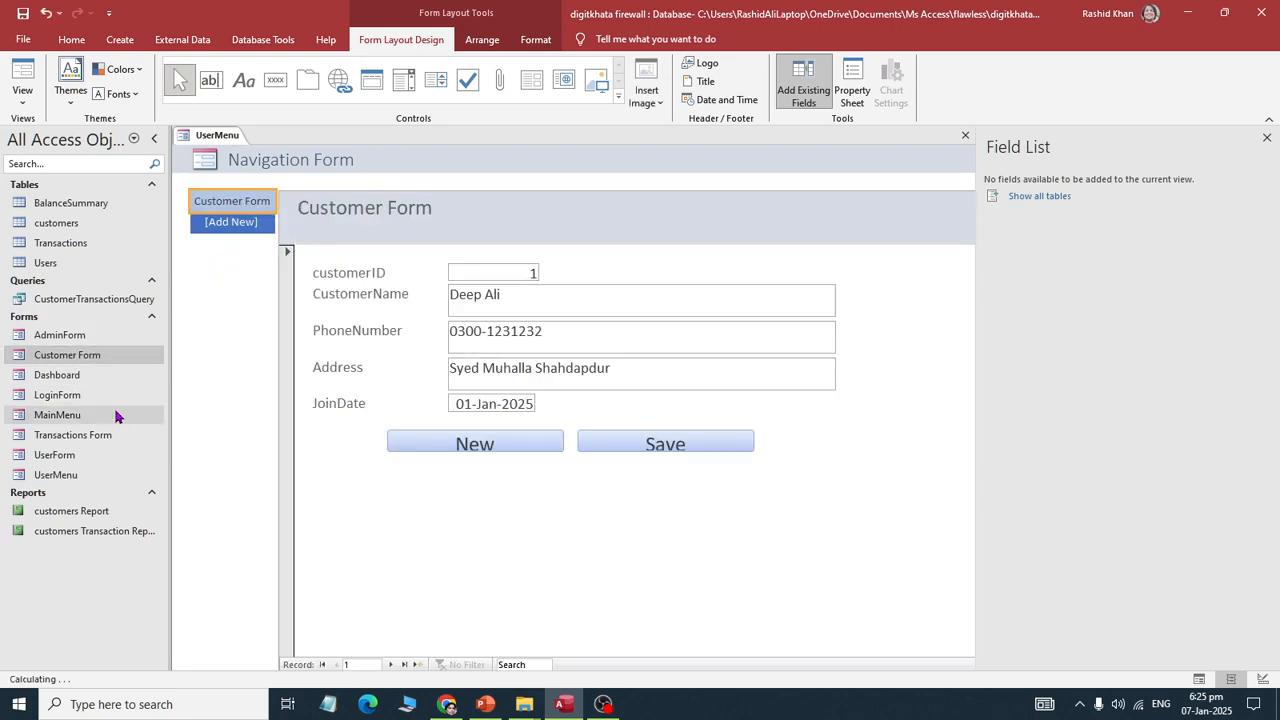
{"action": "left_click_drag", "start_coordinate": [72, 435], "coordinate": [250, 230]}
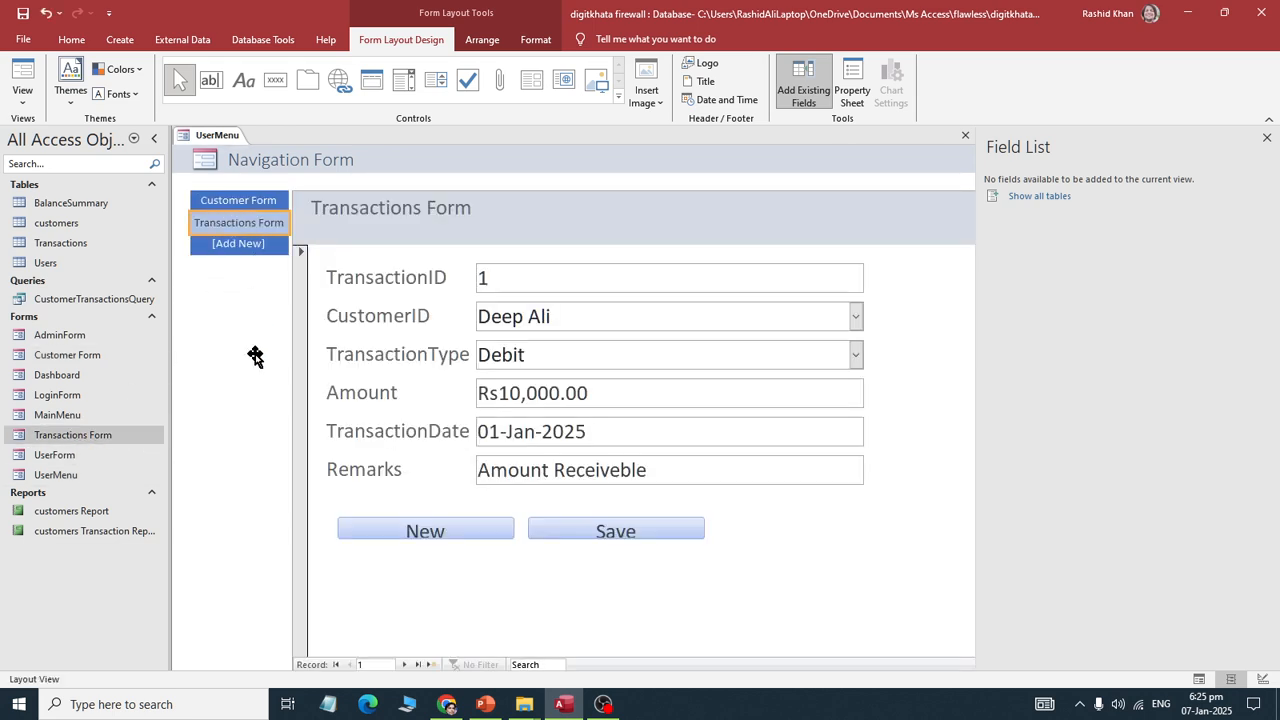
{"action": "right_click", "coordinate": [218, 139]}
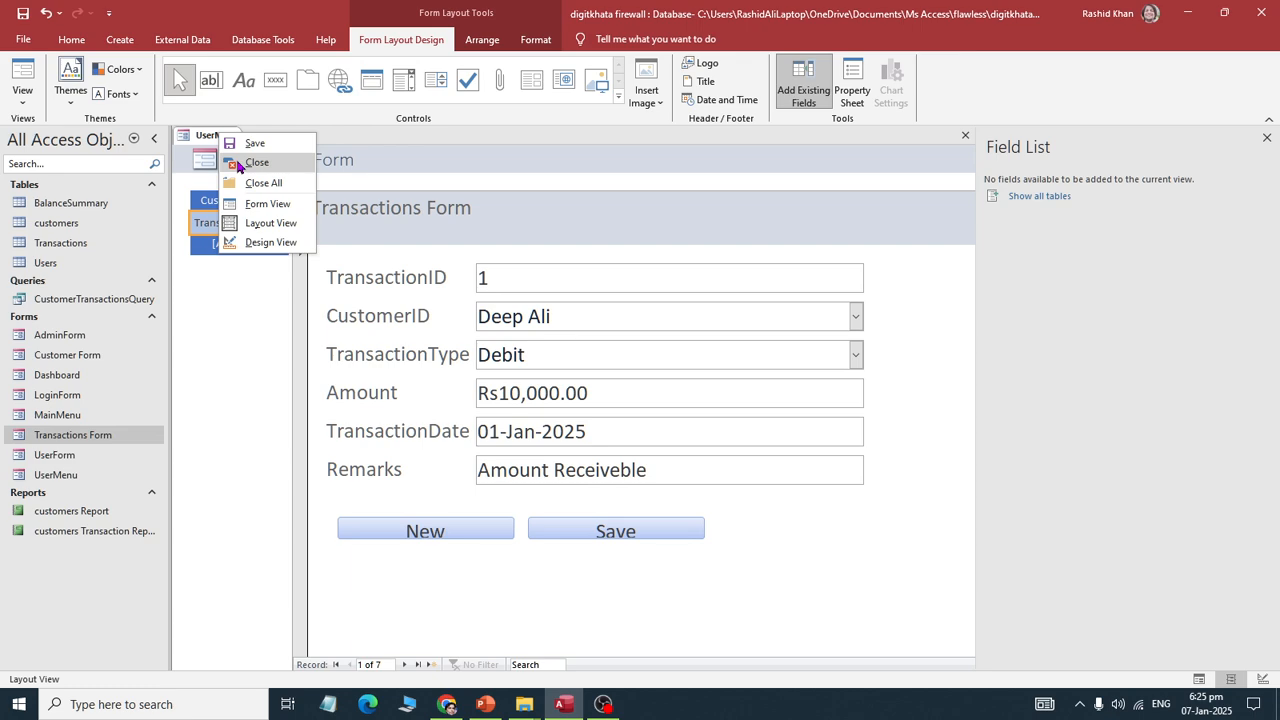
{"action": "left_click", "coordinate": [256, 162]}
{"action": "left_click", "coordinate": [586, 403]}
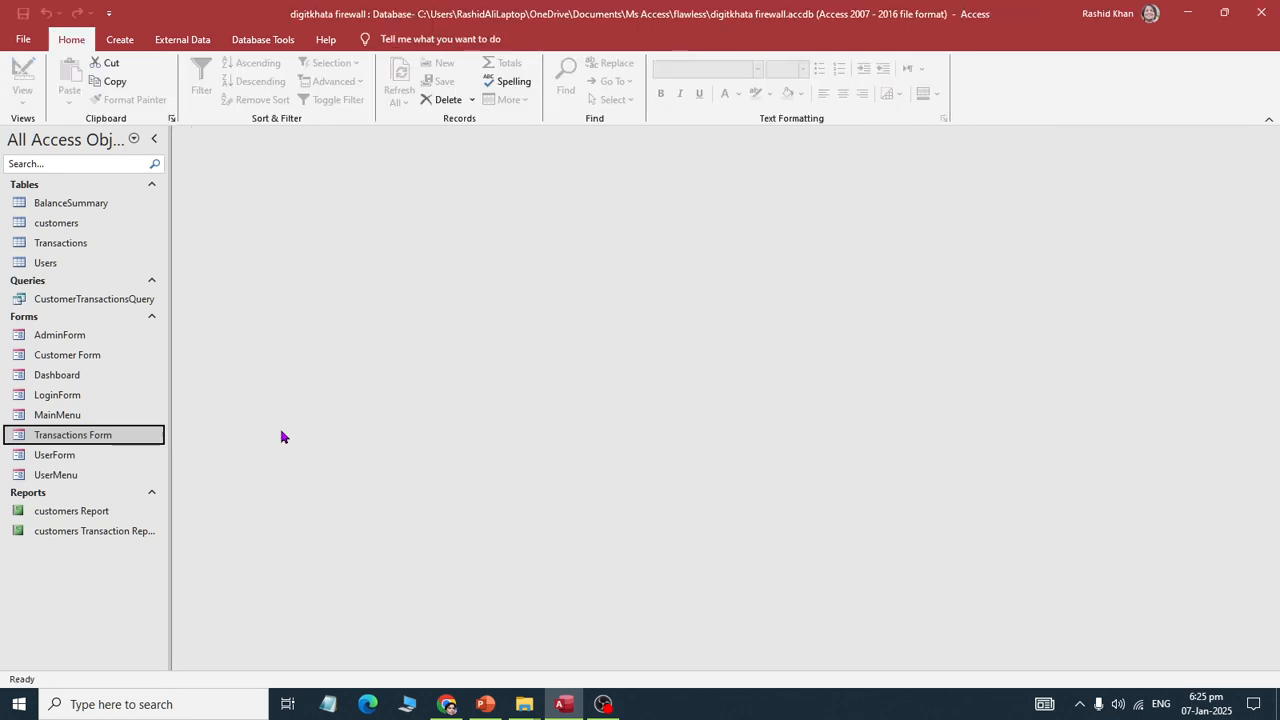
Step: Open the Login button's On Click code from LoginForm's Design View
{"action": "right_click", "coordinate": [65, 398]}
{"action": "left_click", "coordinate": [121, 441]}
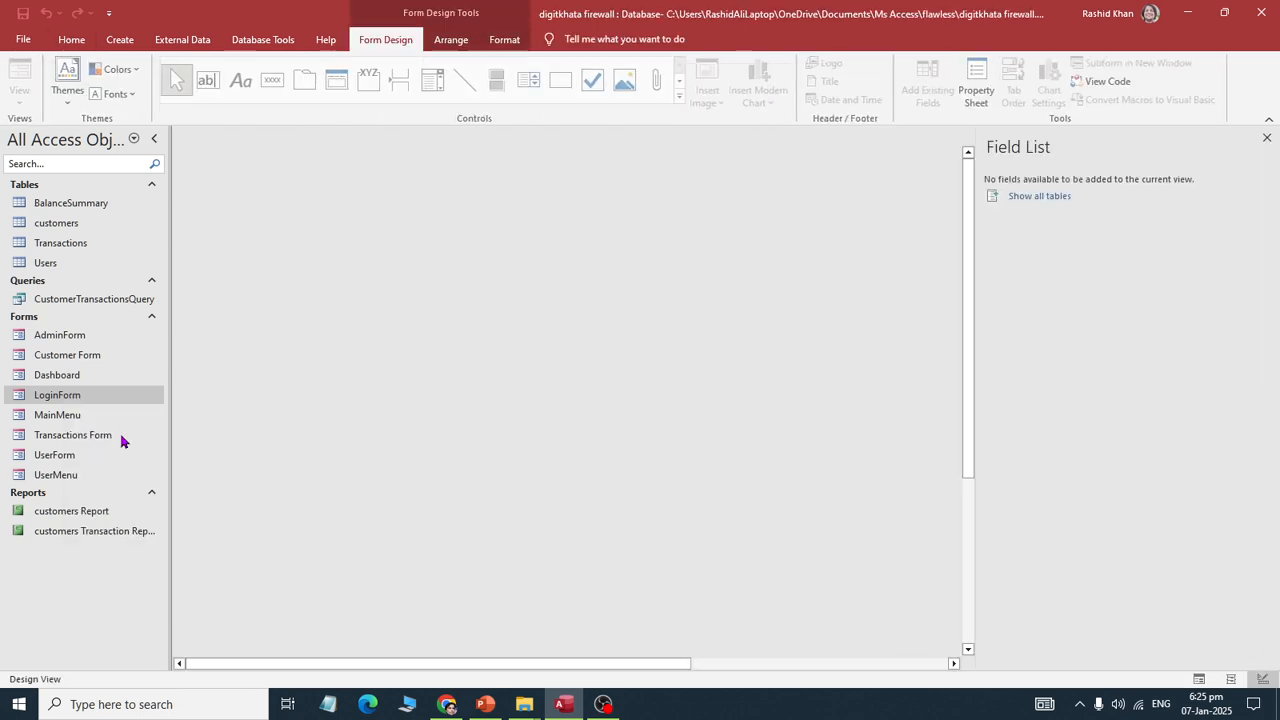
{"action": "left_click", "coordinate": [291, 323]}
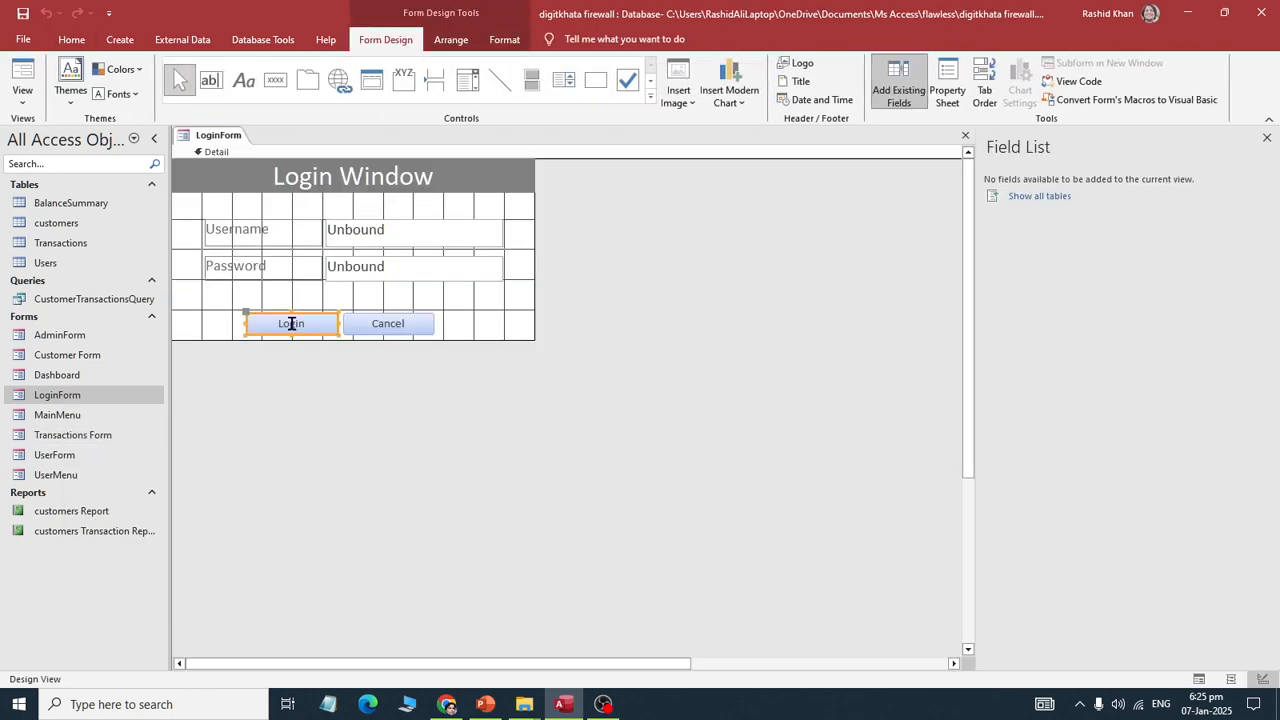
{"action": "left_click", "coordinate": [949, 97]}
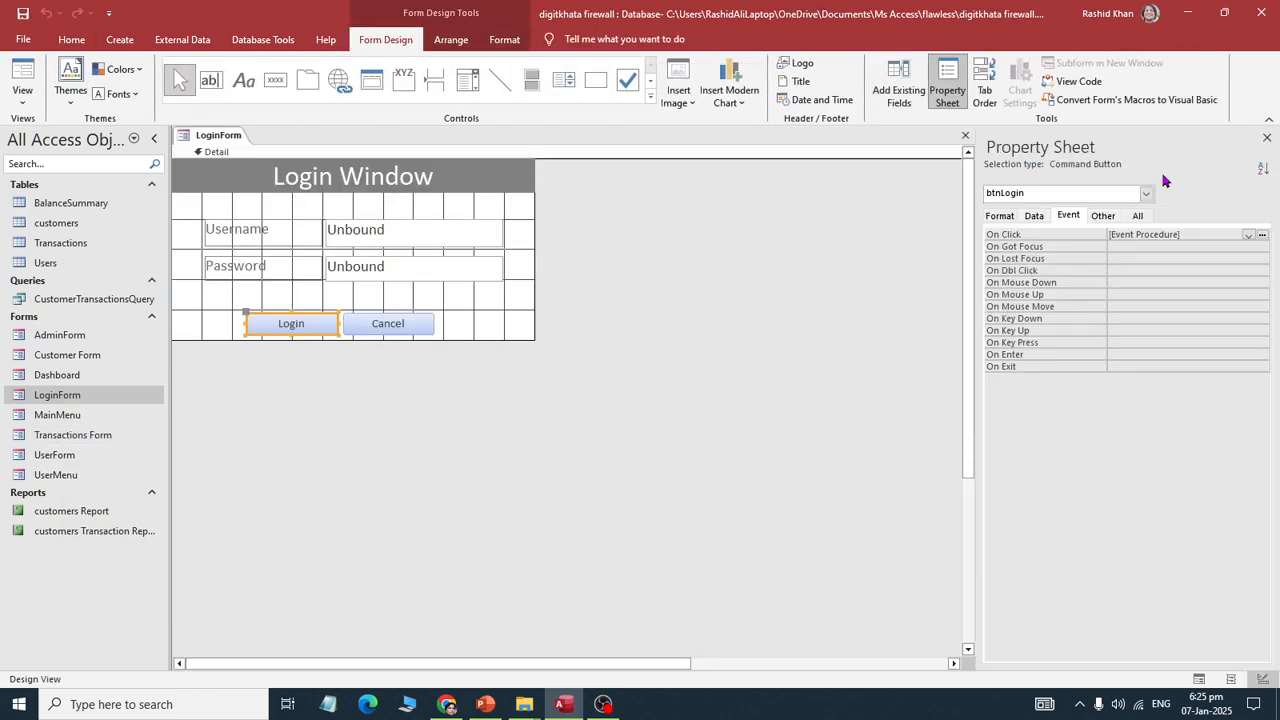
{"action": "left_click", "coordinate": [1262, 234]}
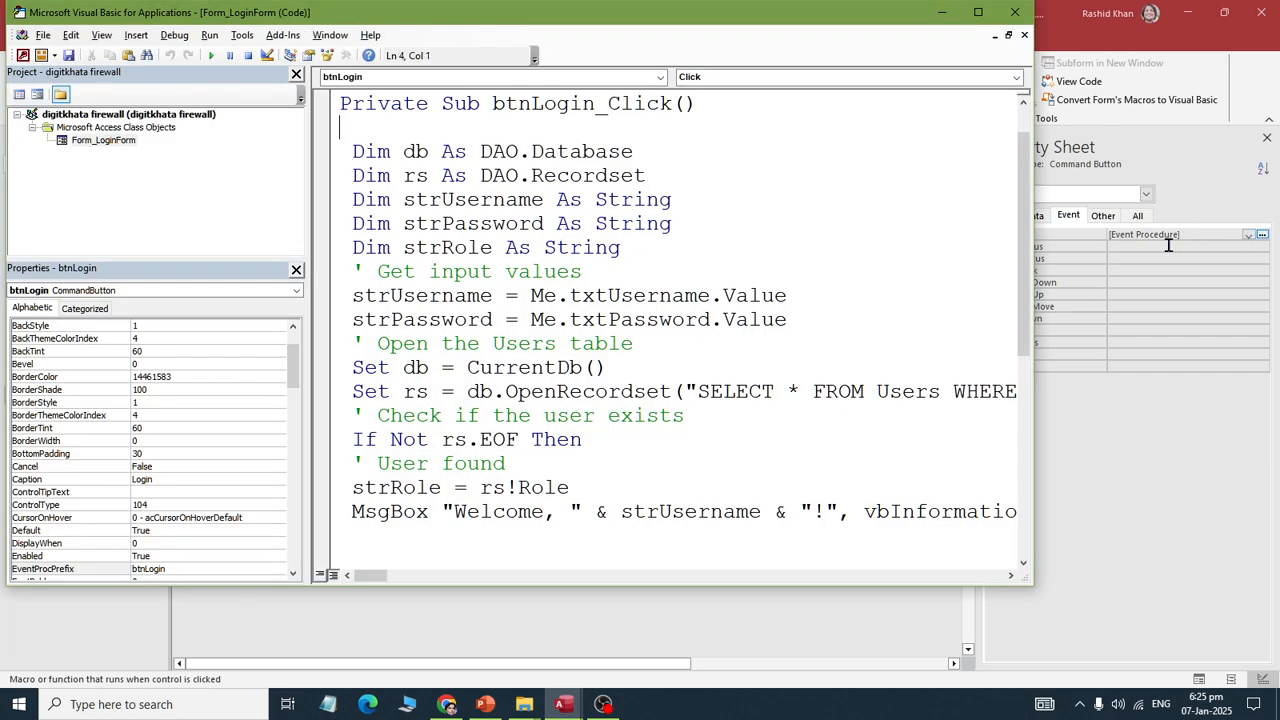
Step: Change "UserForm" to "UserMenu" in the login code and close the VBA editor
{"action": "scroll", "coordinate": [805, 304], "scroll_direction": "down", "scroll_amount": 4}
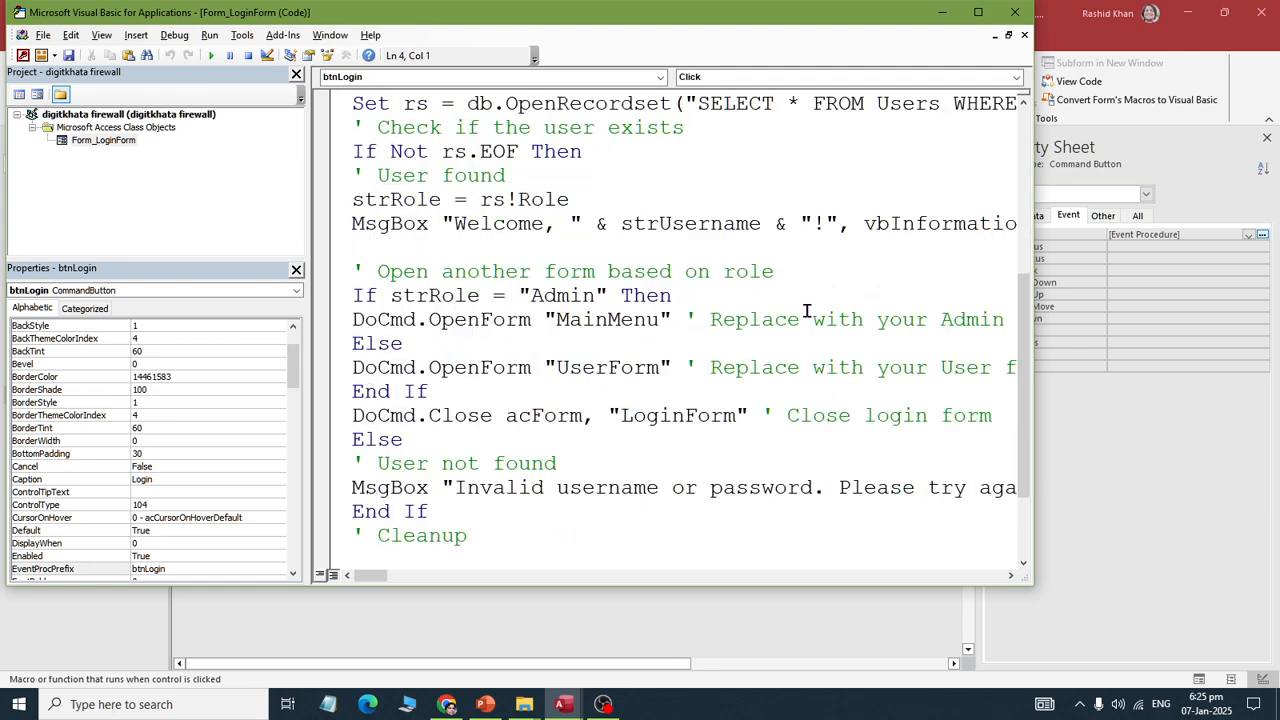
{"action": "left_click", "coordinate": [660, 368]}
{"action": "key", "text": "BackSpace"}
{"action": "key", "text": "BackSpace"}
{"action": "key", "text": "BackSpace"}
{"action": "key", "text": "BackSpace"}
{"action": "type", "text": "Menu"}
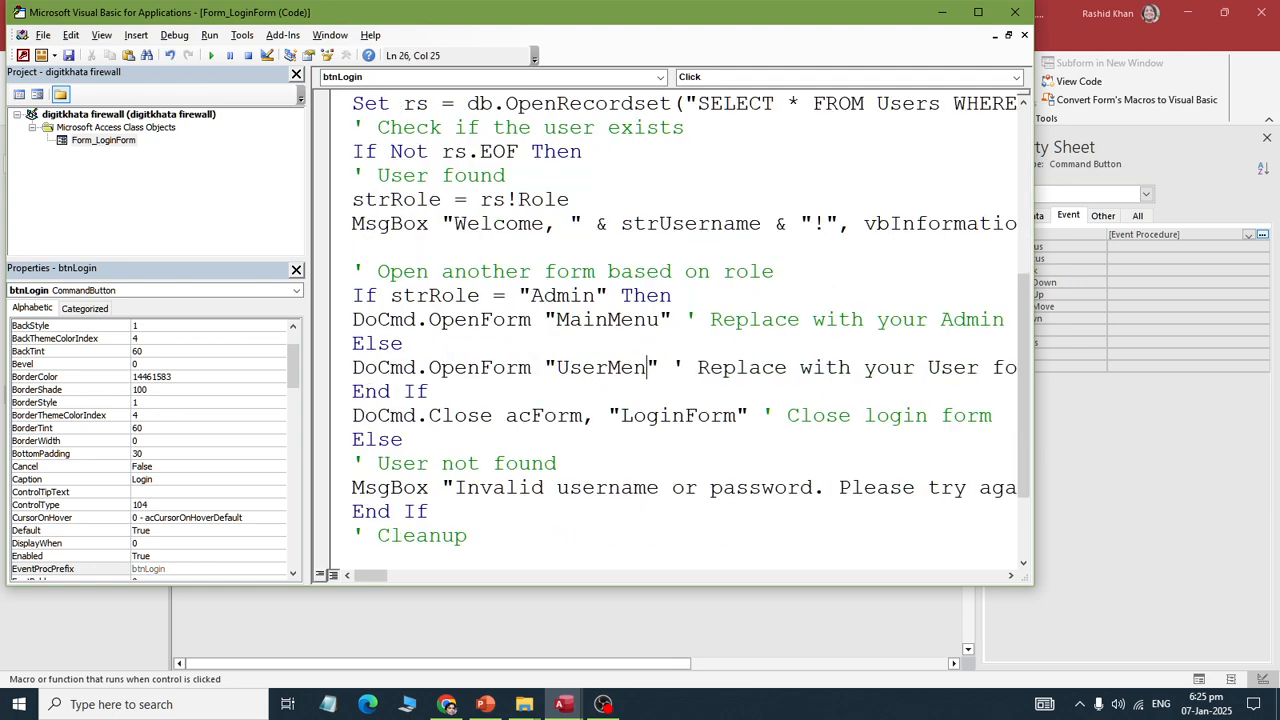
{"action": "left_click", "coordinate": [1015, 12]}
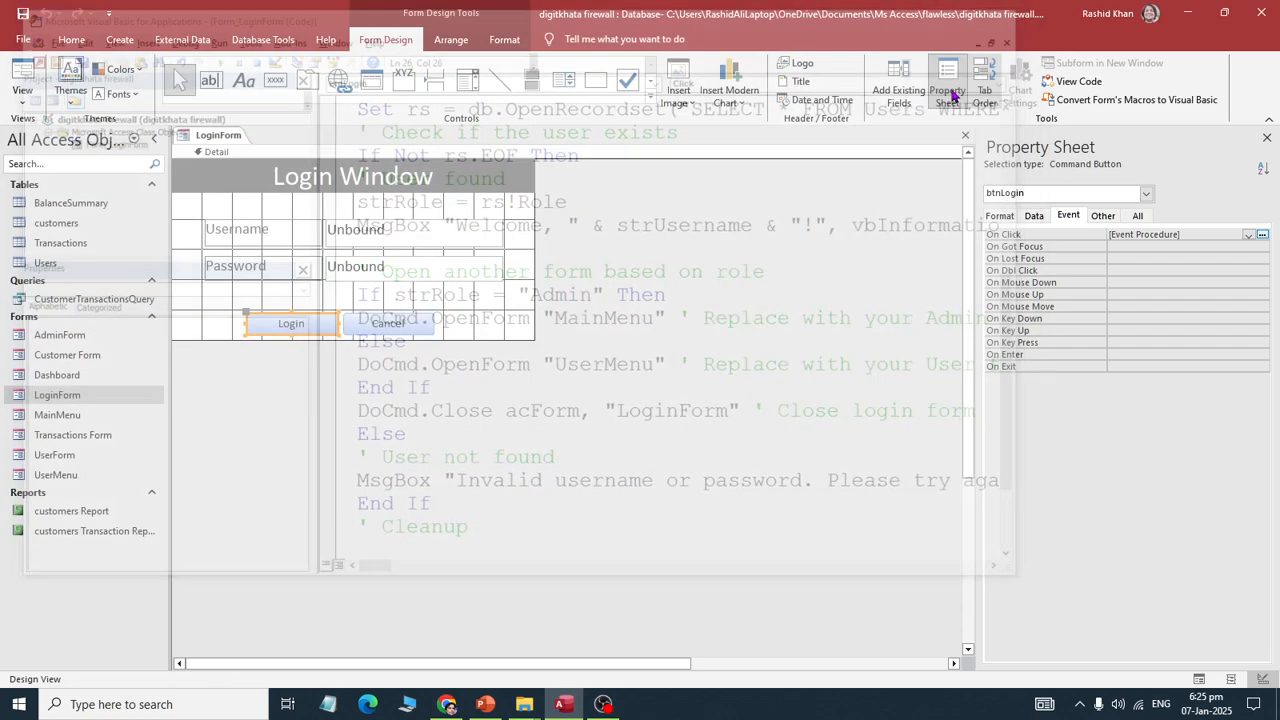
{"action": "right_click", "coordinate": [220, 145]}
Step: Close LoginForm and the current database
{"action": "left_click", "coordinate": [248, 169]}
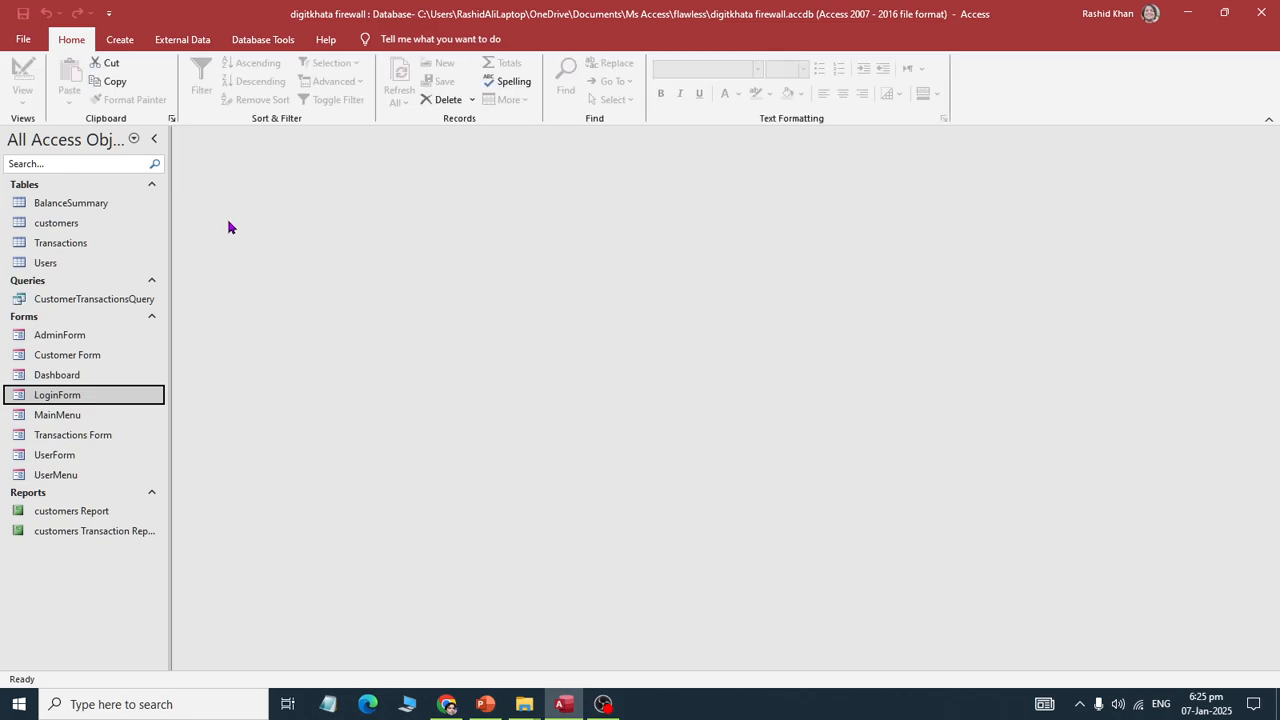
{"action": "left_click", "coordinate": [23, 39]}
{"action": "left_click", "coordinate": [46, 319]}
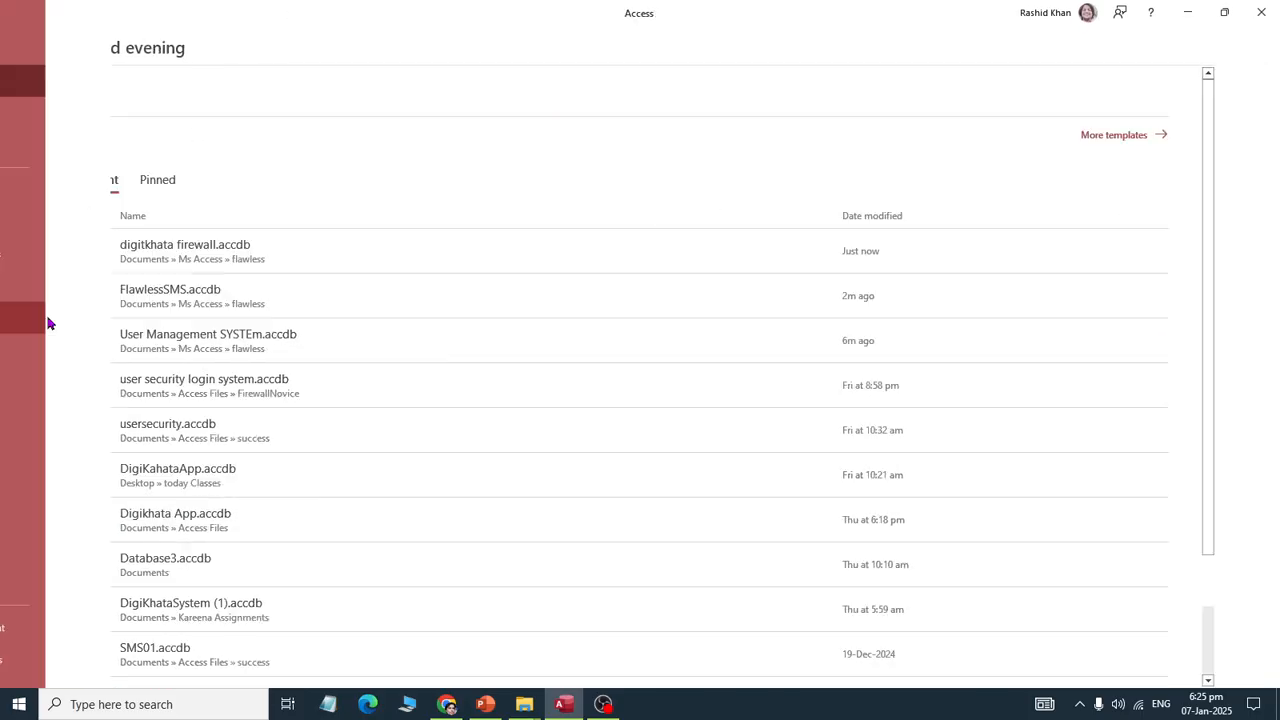
Step: Try reopening digitkhata firewall.accdb from Recent, dismiss the file-in-use error, and exit Access
{"action": "left_click", "coordinate": [22, 39]}
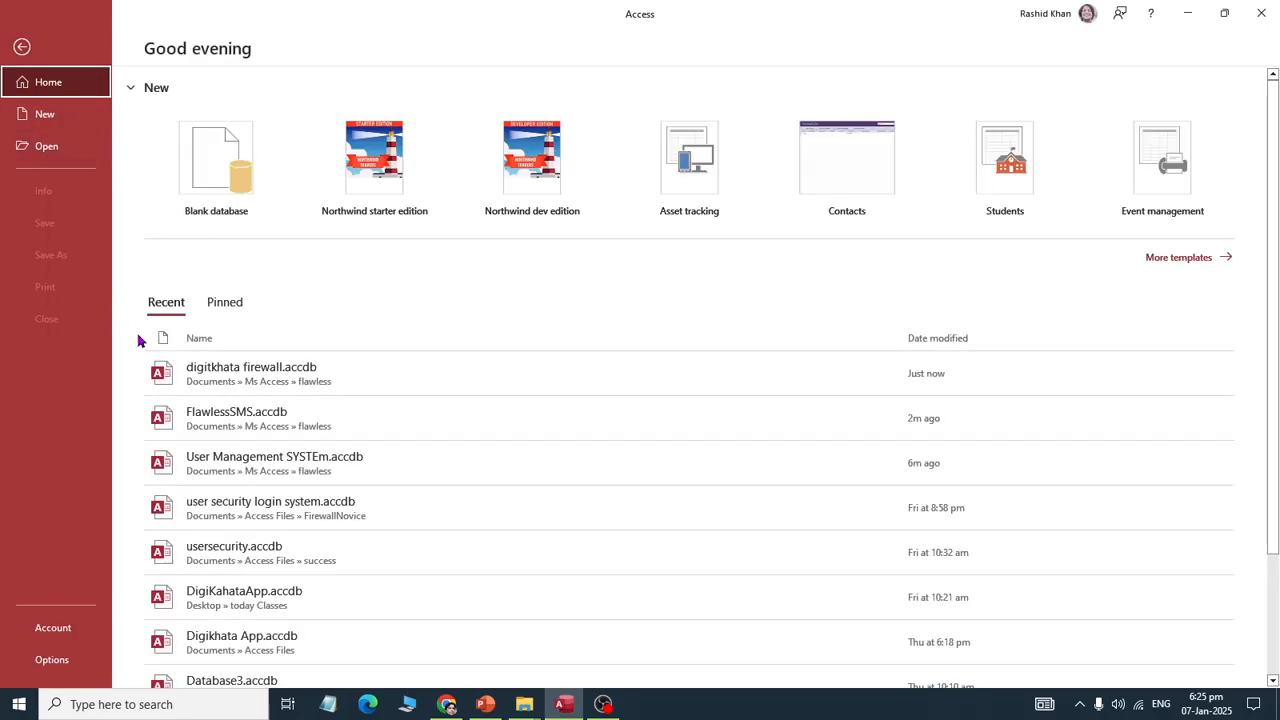
{"action": "left_click", "coordinate": [149, 372]}
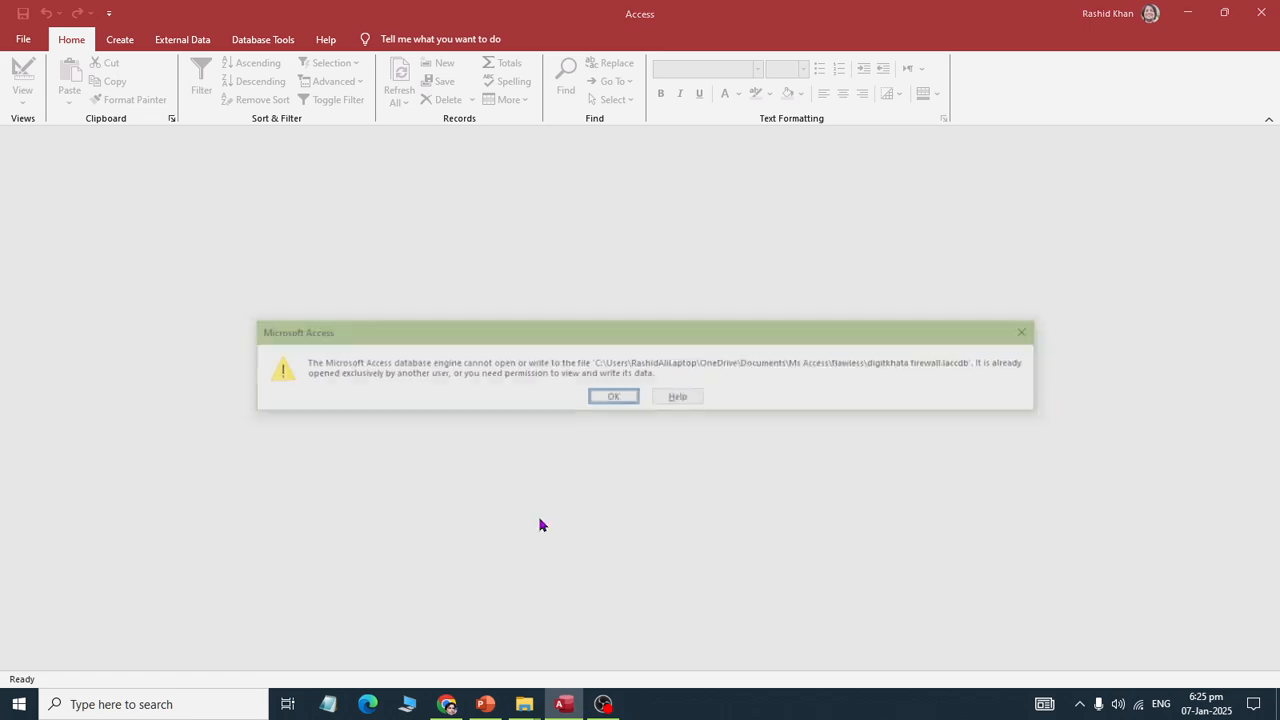
{"action": "left_click", "coordinate": [614, 396]}
{"action": "left_click", "coordinate": [1261, 12]}
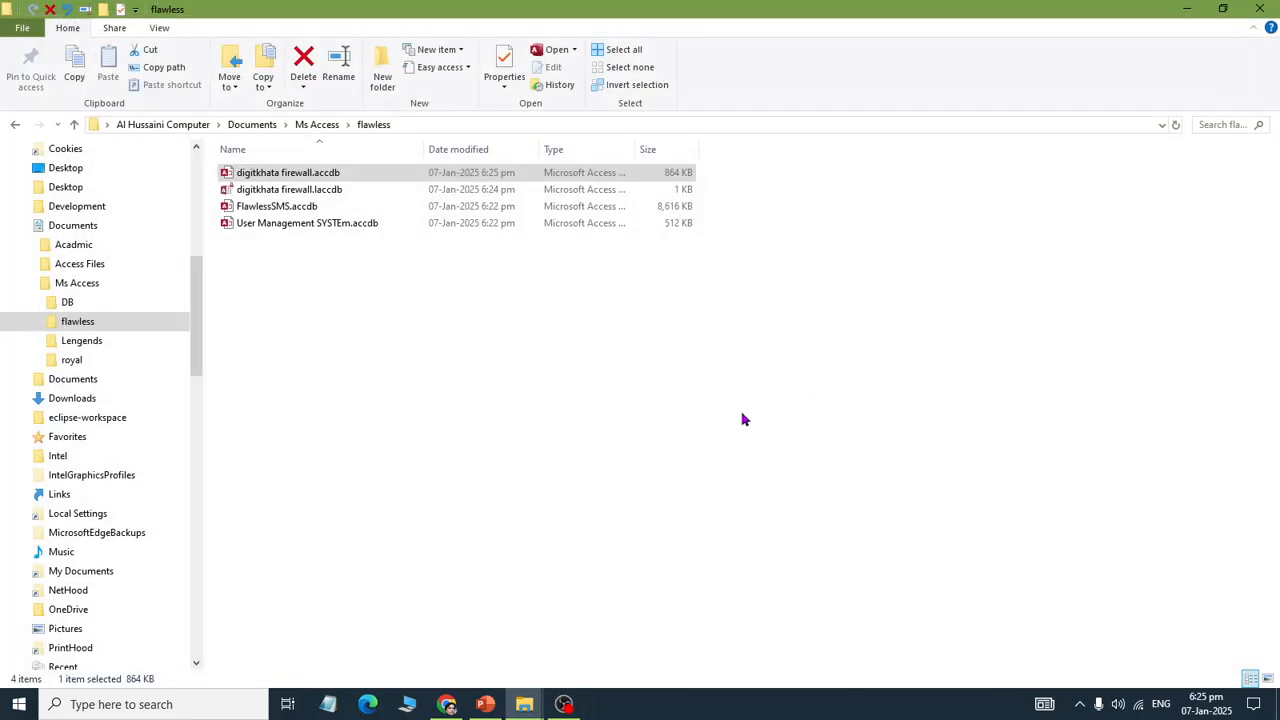
Step: Refresh the flawless folder listing and open digitkhata firewall.accdb
{"action": "right_click", "coordinate": [743, 415]}
{"action": "left_click", "coordinate": [806, 179]}
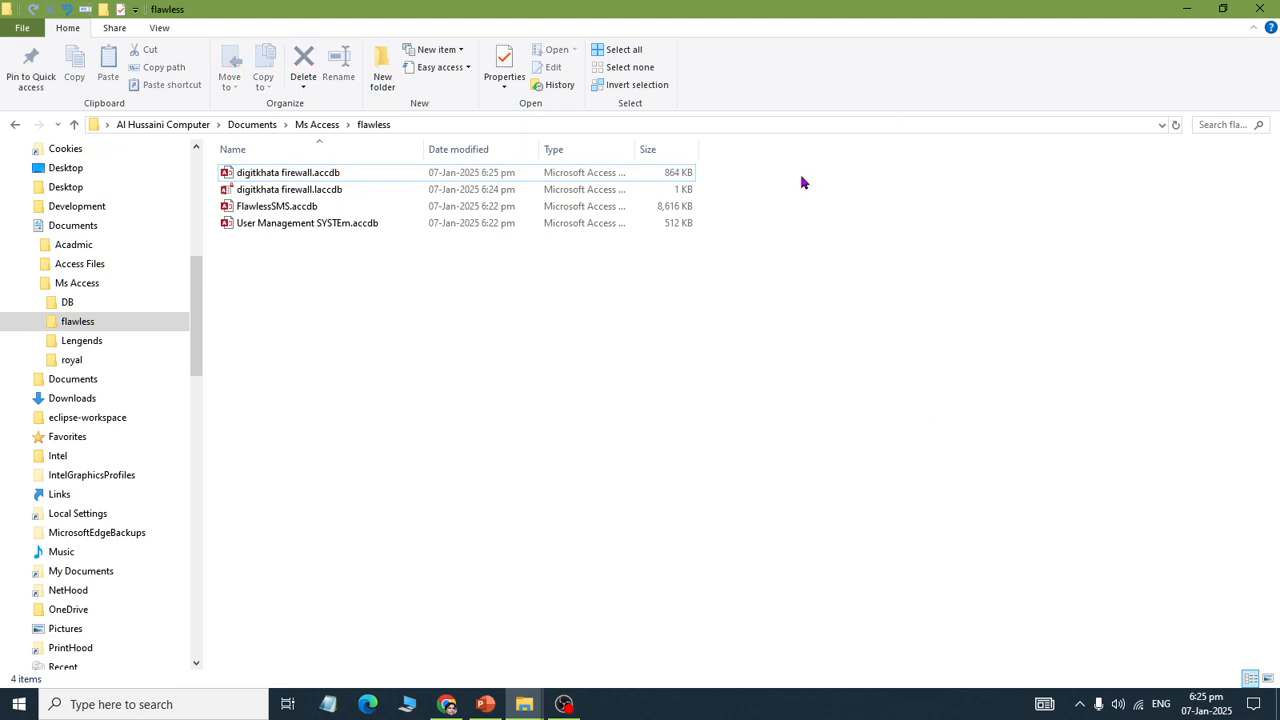
{"action": "right_click", "coordinate": [790, 227]}
{"action": "left_click", "coordinate": [828, 289]}
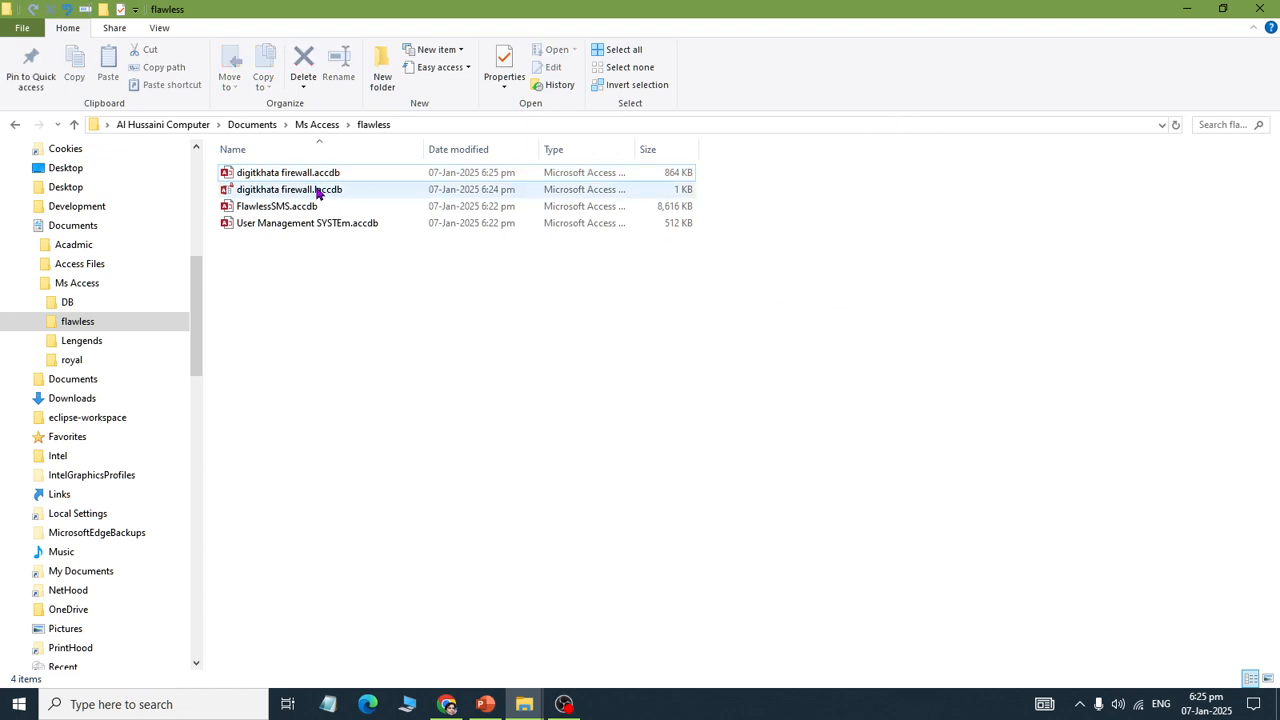
{"action": "double_click", "coordinate": [300, 175]}
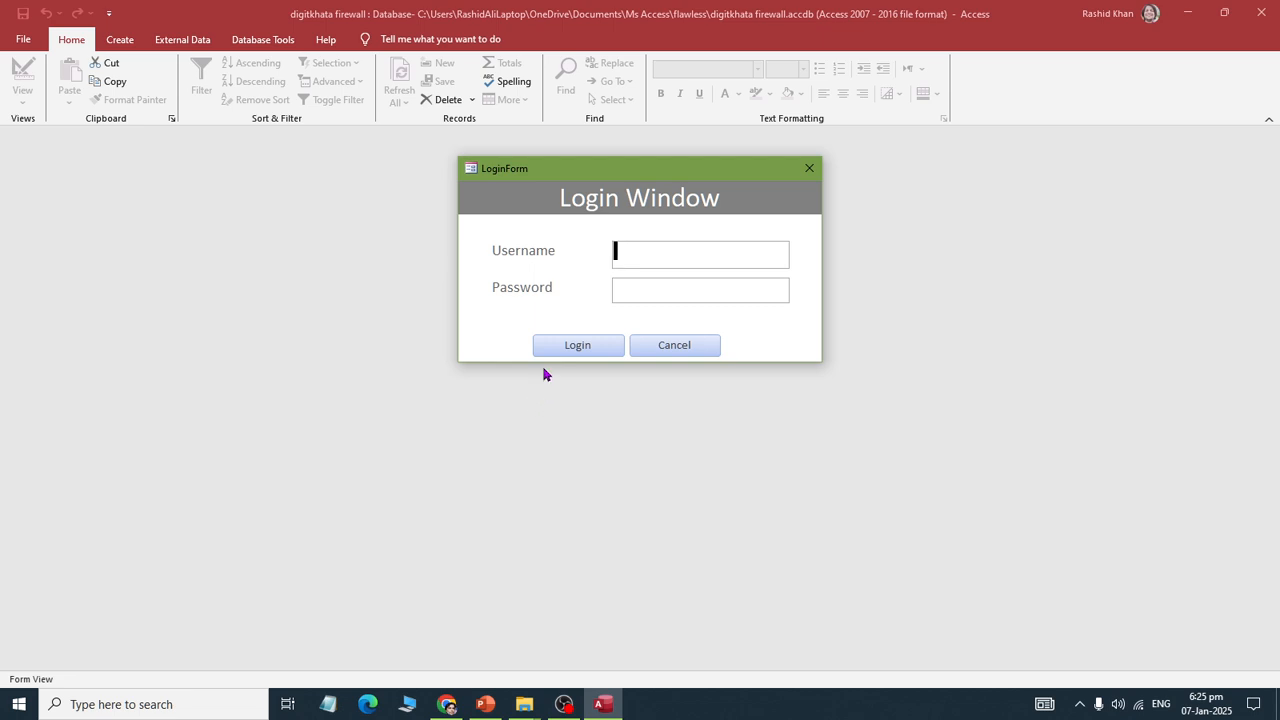
Step: Log in with the administrator username and password
{"action": "type", "text": "admin"}
{"action": "key", "text": "Tab"}
{"action": "type", "text": "12345"}
{"action": "key", "text": "Return"}
{"action": "key", "text": "Return"}
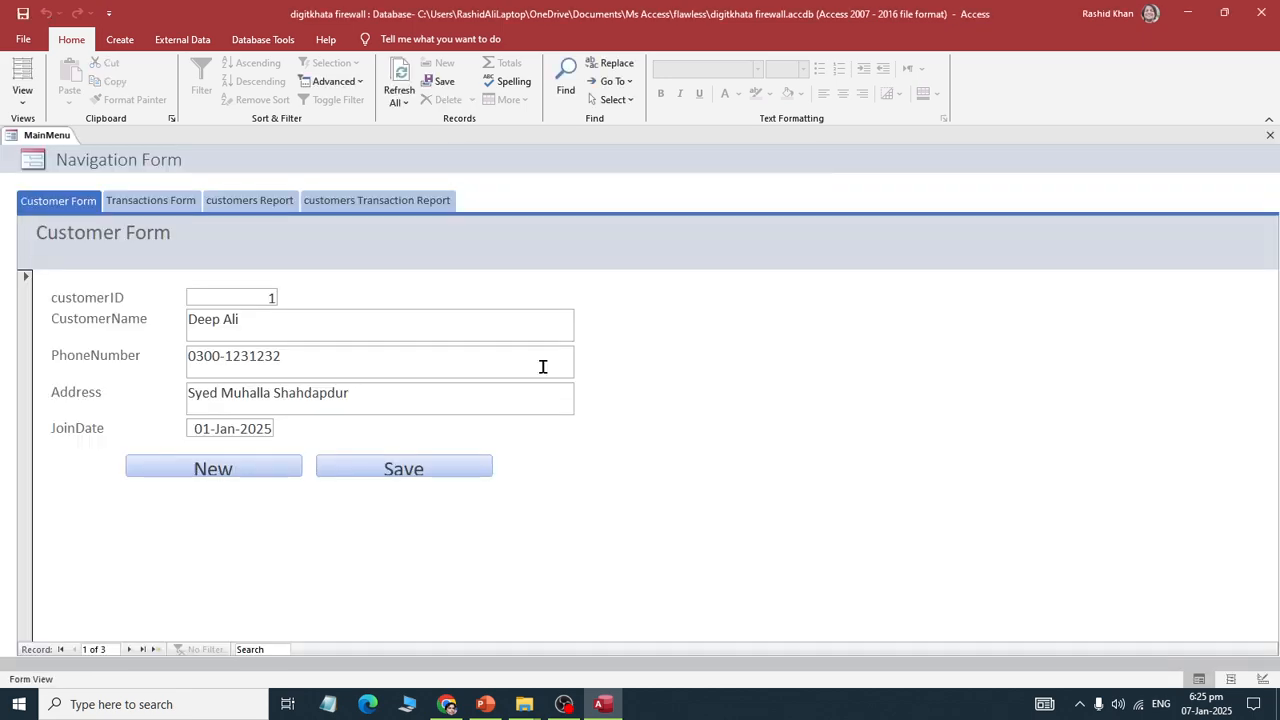
Step: Exit Access, refresh the flawless folder to clear the lock file, and reopen digitkhata firewall.accdb
{"action": "left_click", "coordinate": [1261, 12]}
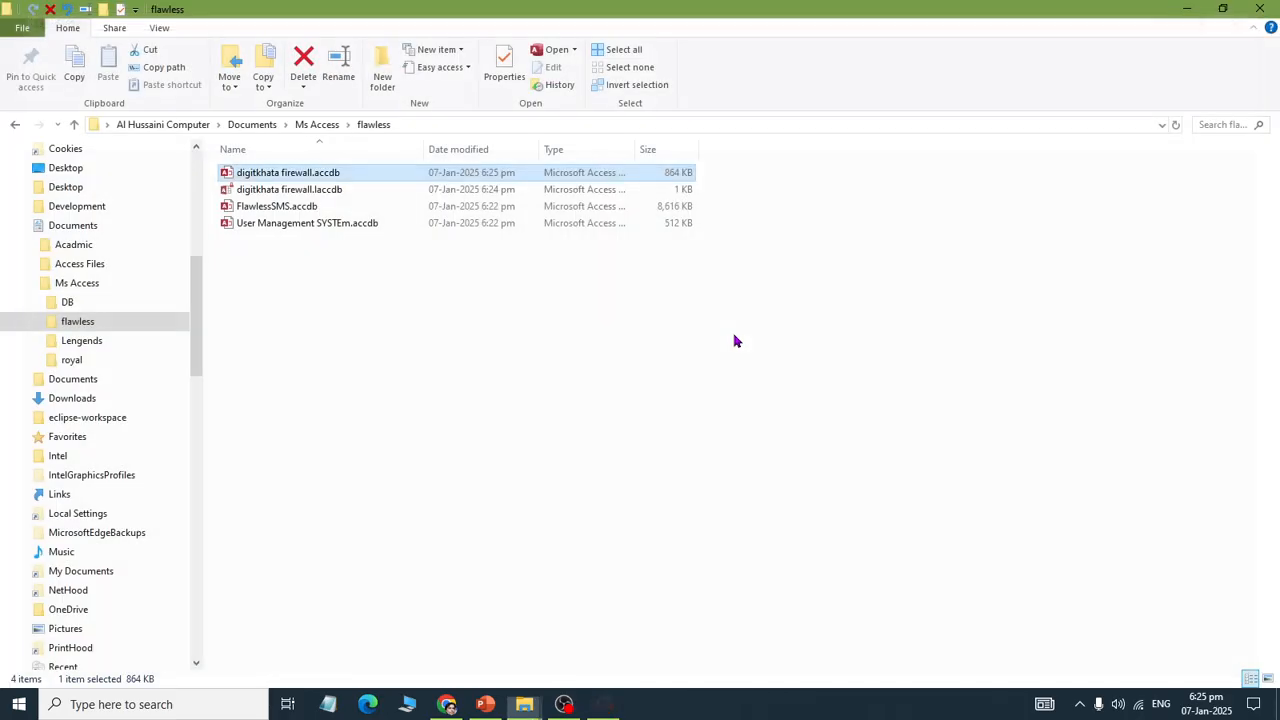
{"action": "right_click", "coordinate": [737, 333]}
{"action": "left_click", "coordinate": [757, 398]}
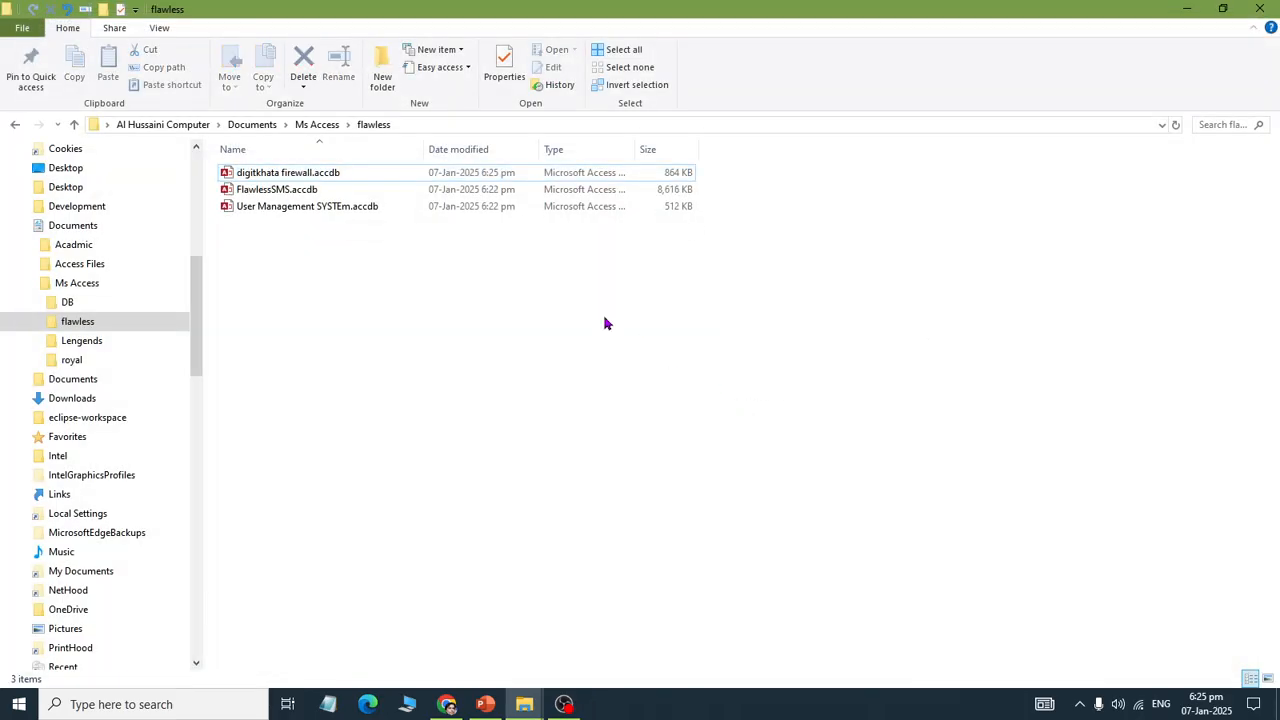
{"action": "double_click", "coordinate": [309, 176]}
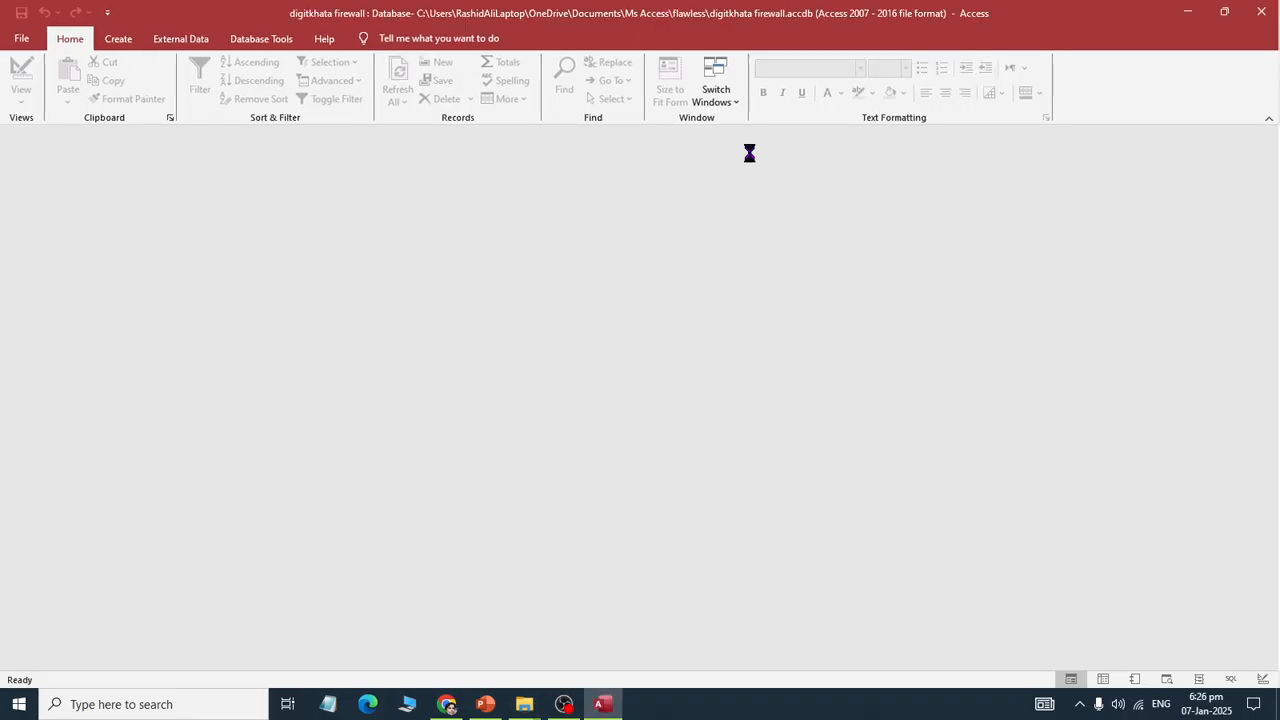
Step: Log in with the standard user's username and password and dismiss the welcome message
{"action": "type", "text": "user"}
{"action": "key", "text": "Tab"}
{"action": "type", "text": "****"}
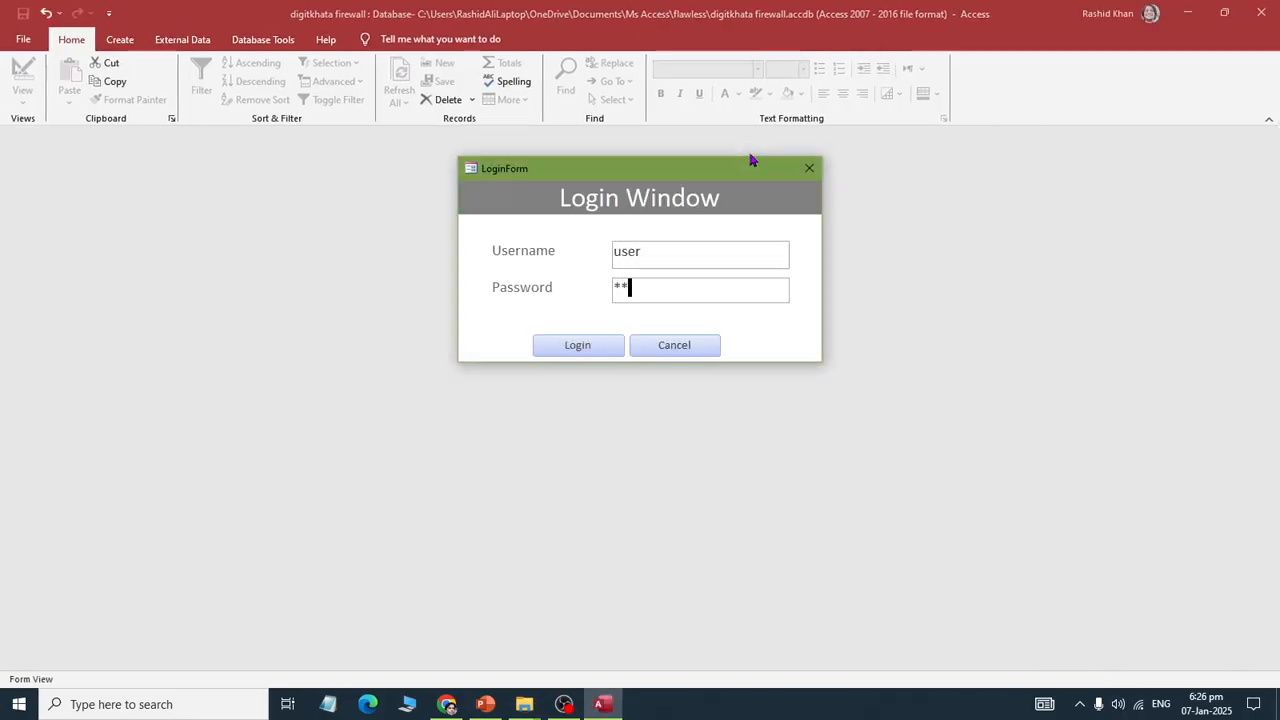
{"action": "key", "text": "Return"}
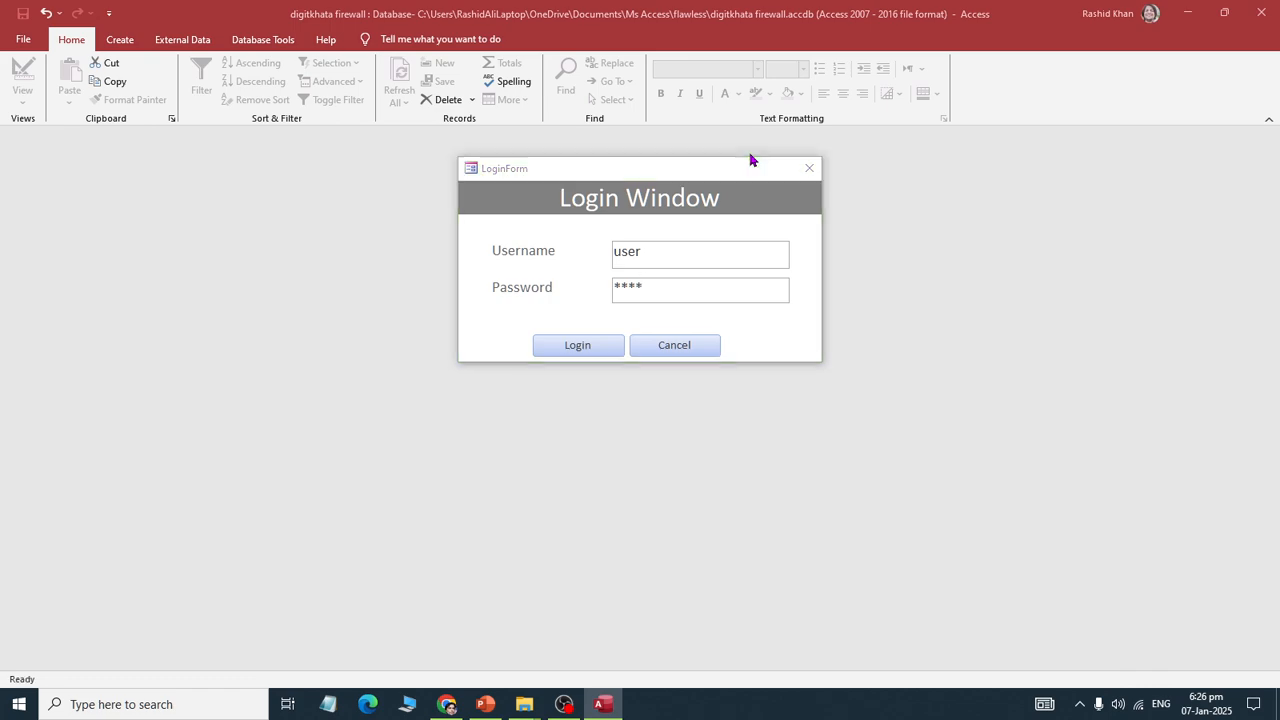
{"action": "key", "text": "Return"}
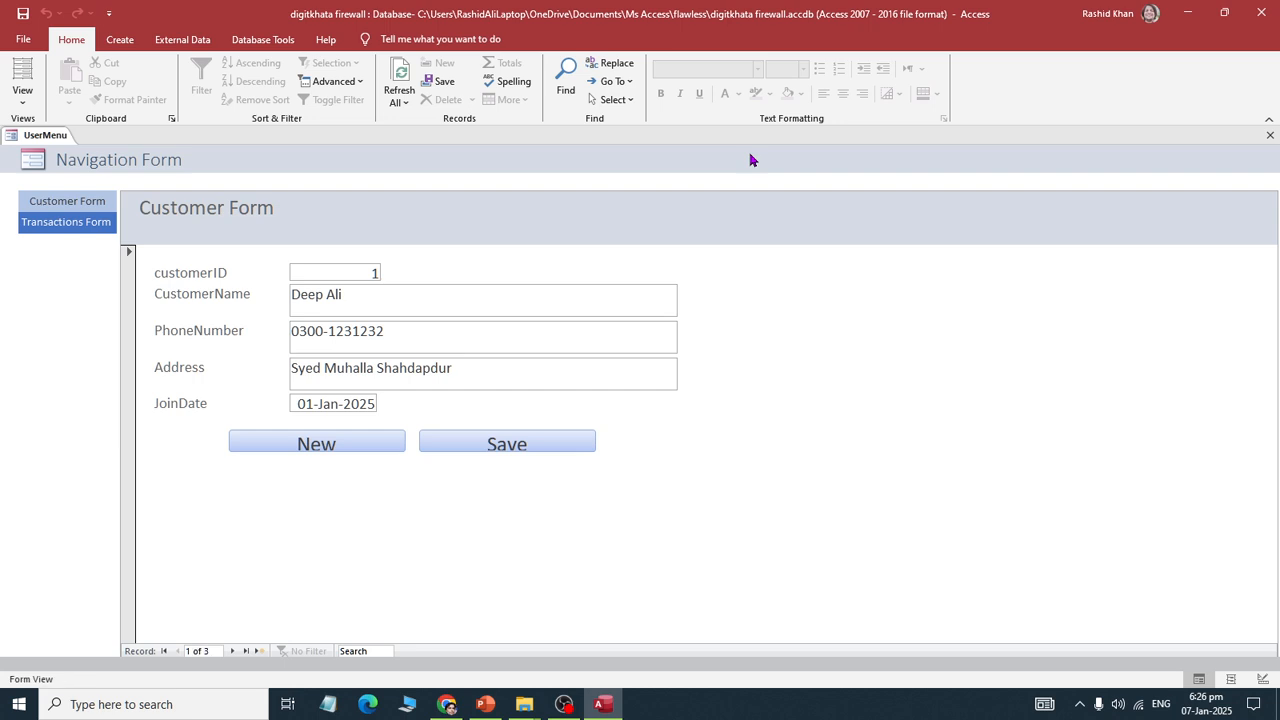
Step: Switch UserMenu to the Transactions Form page and show all database objects
{"action": "left_click", "coordinate": [68, 204]}
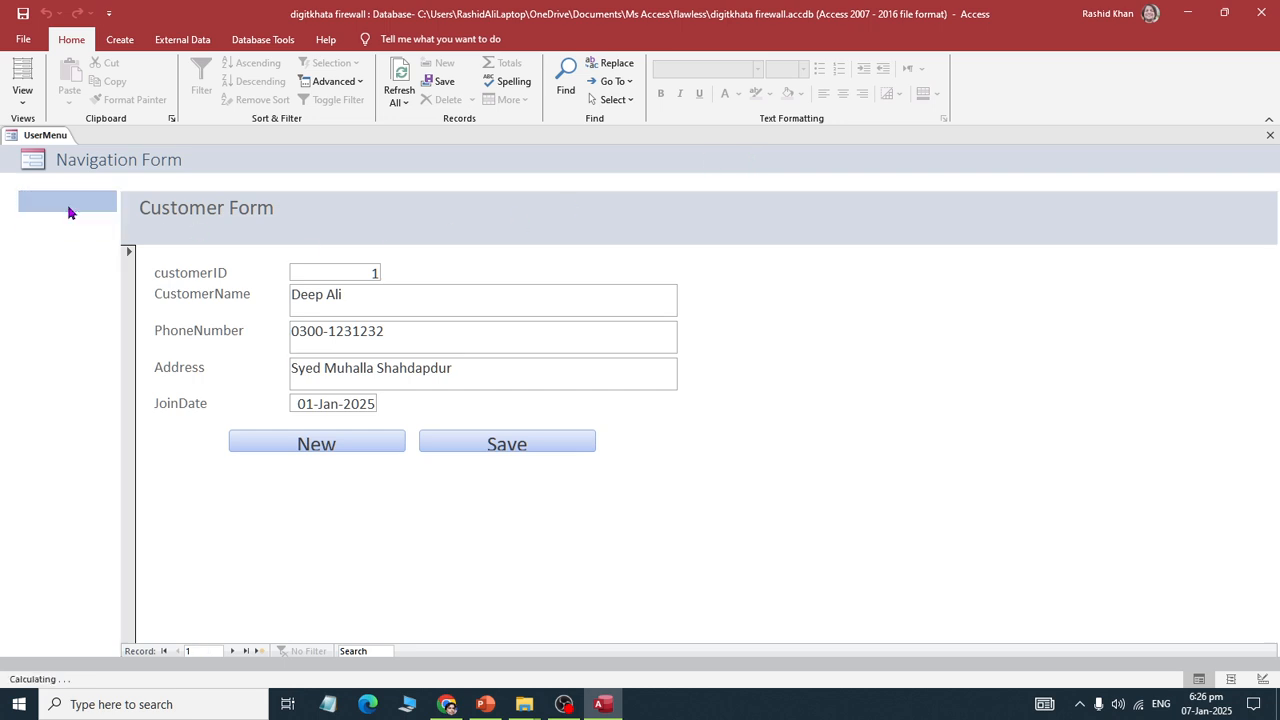
{"action": "left_click", "coordinate": [68, 222]}
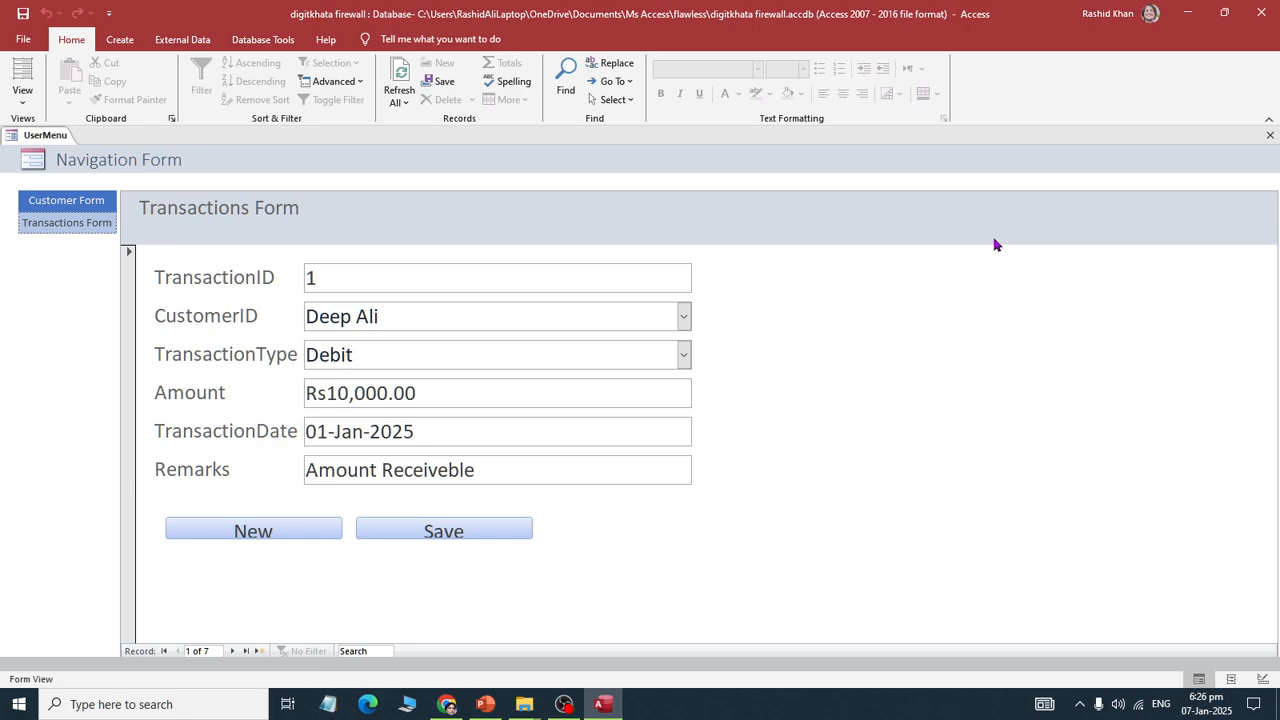
{"action": "key", "text": "F11"}
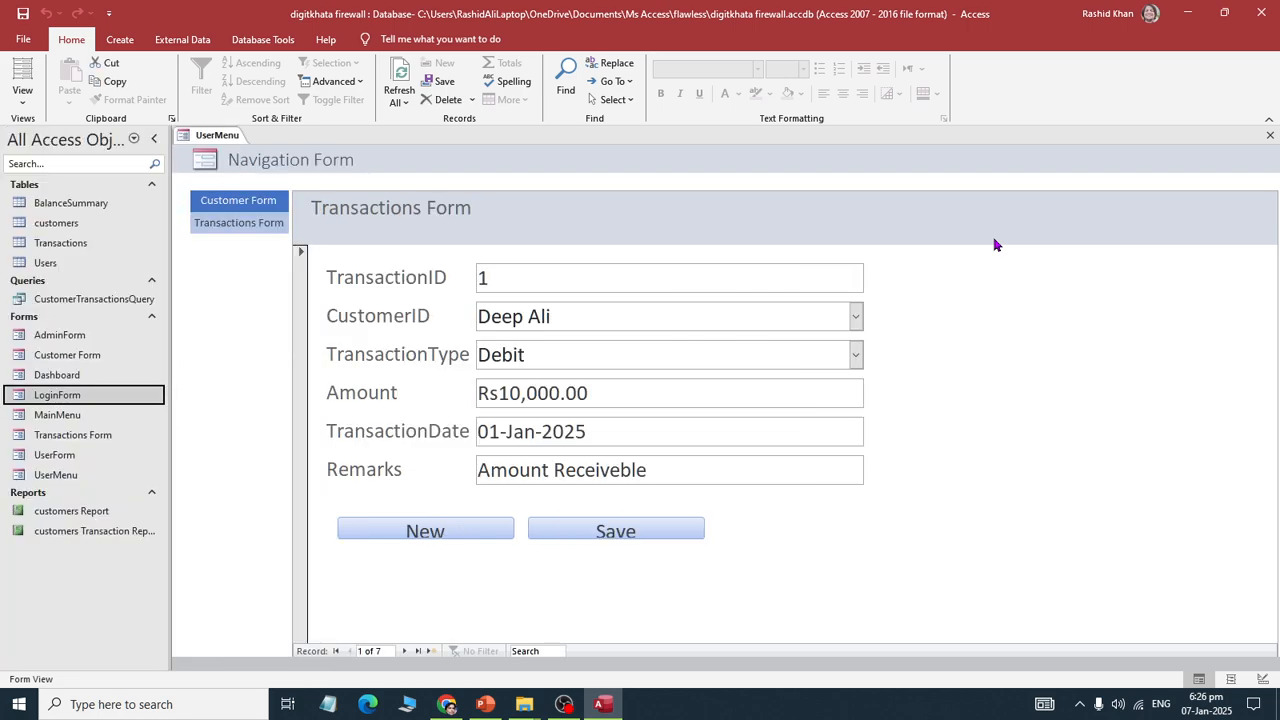
Step: Open UserForm from the object list, then close it again
{"action": "left_click", "coordinate": [26, 266]}
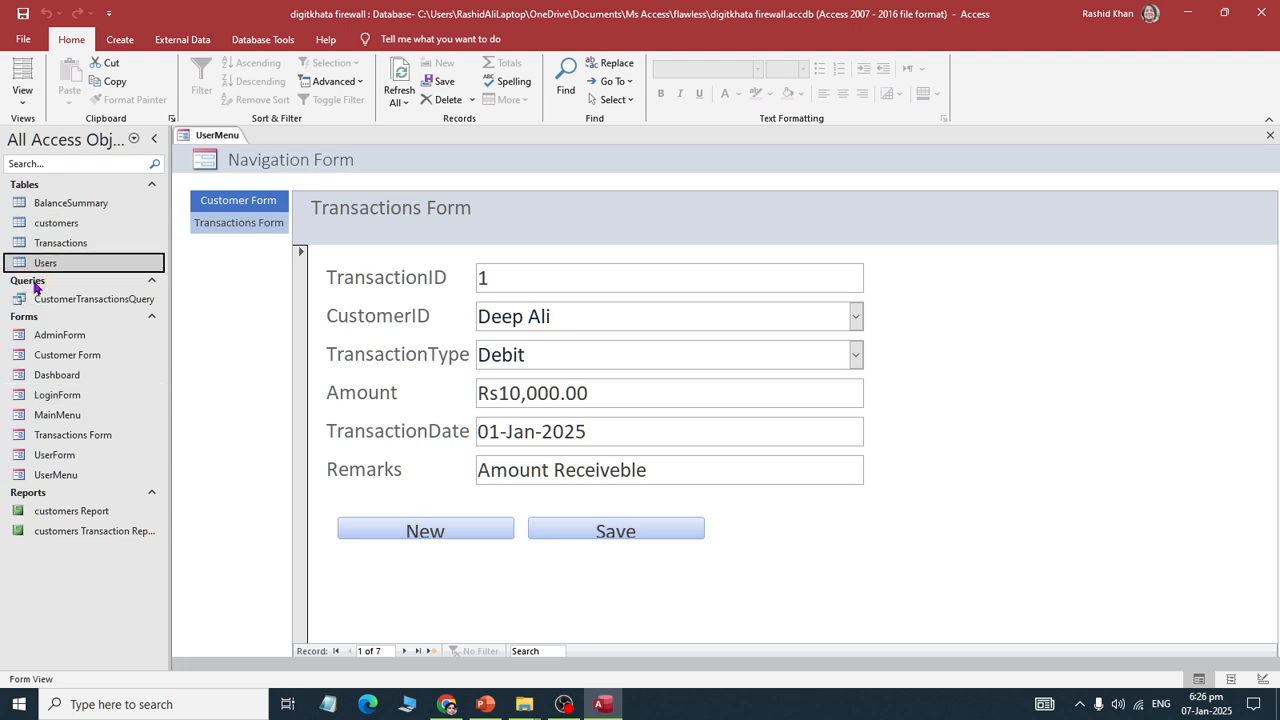
{"action": "double_click", "coordinate": [30, 458]}
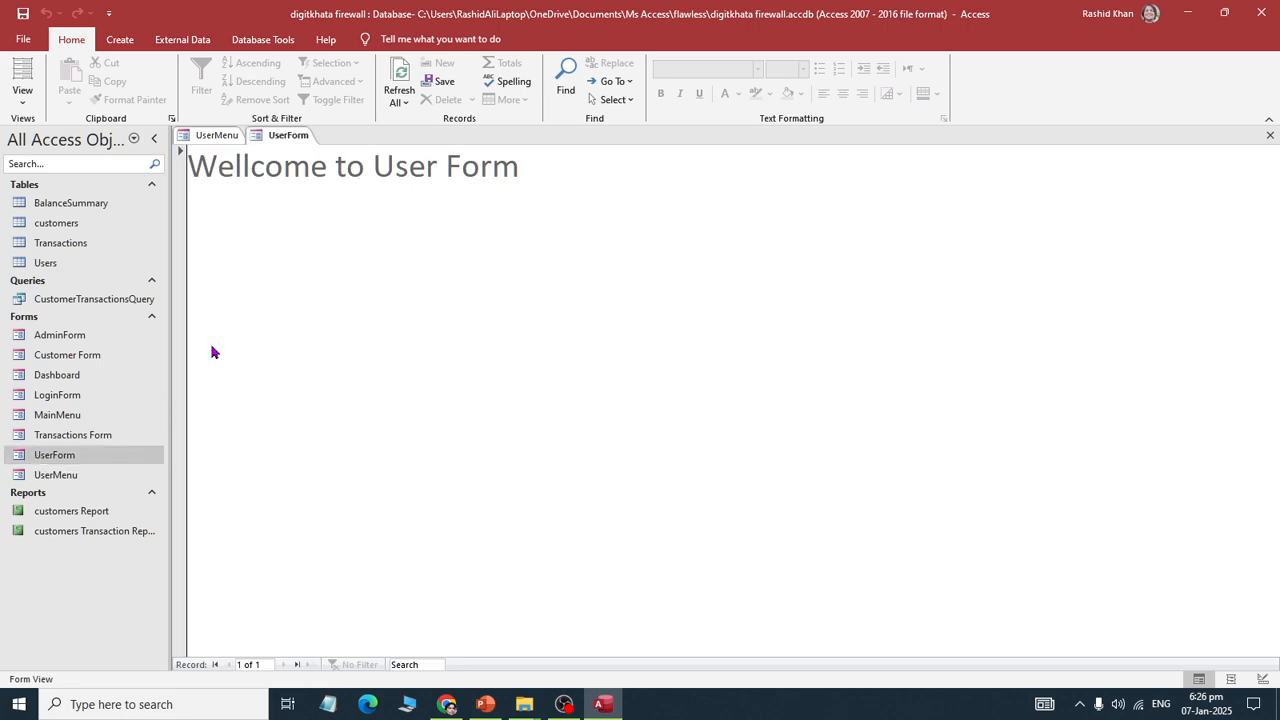
{"action": "right_click", "coordinate": [281, 136]}
{"action": "left_click", "coordinate": [306, 169]}
Step: Add a new Users record with a user ID, password, and Role admin
{"action": "double_click", "coordinate": [40, 265]}
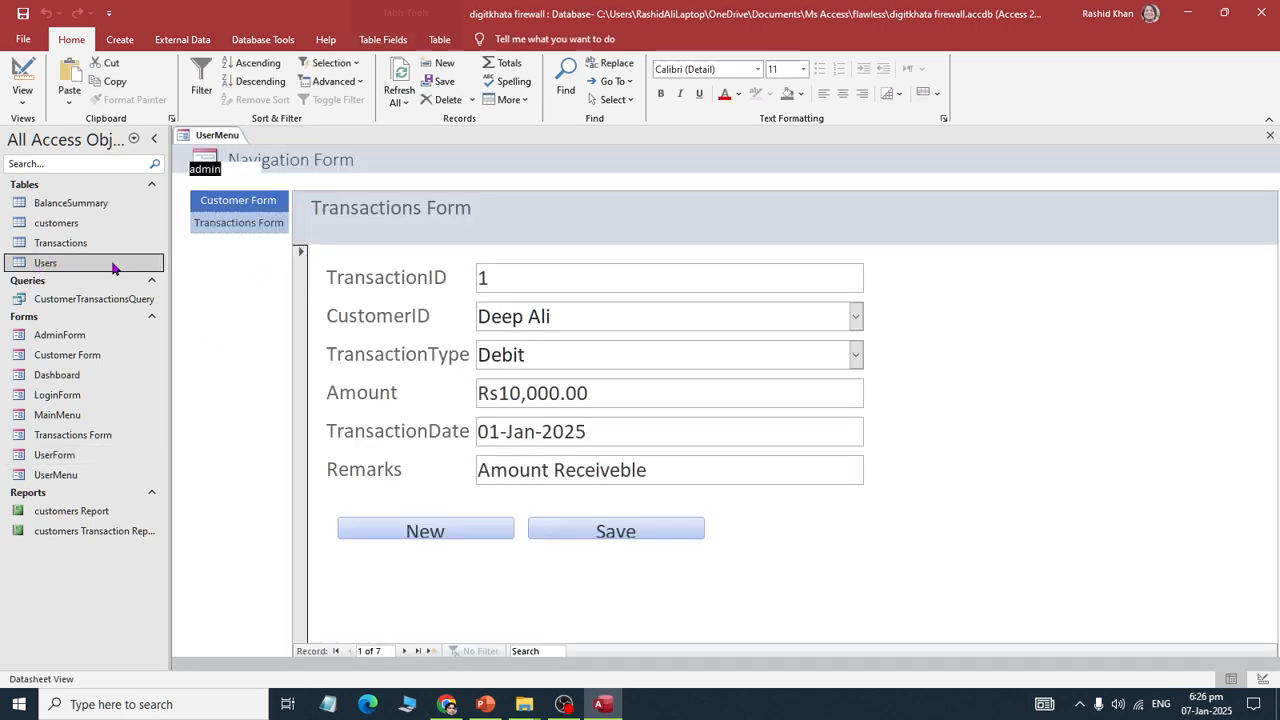
{"action": "left_click", "coordinate": [236, 200]}
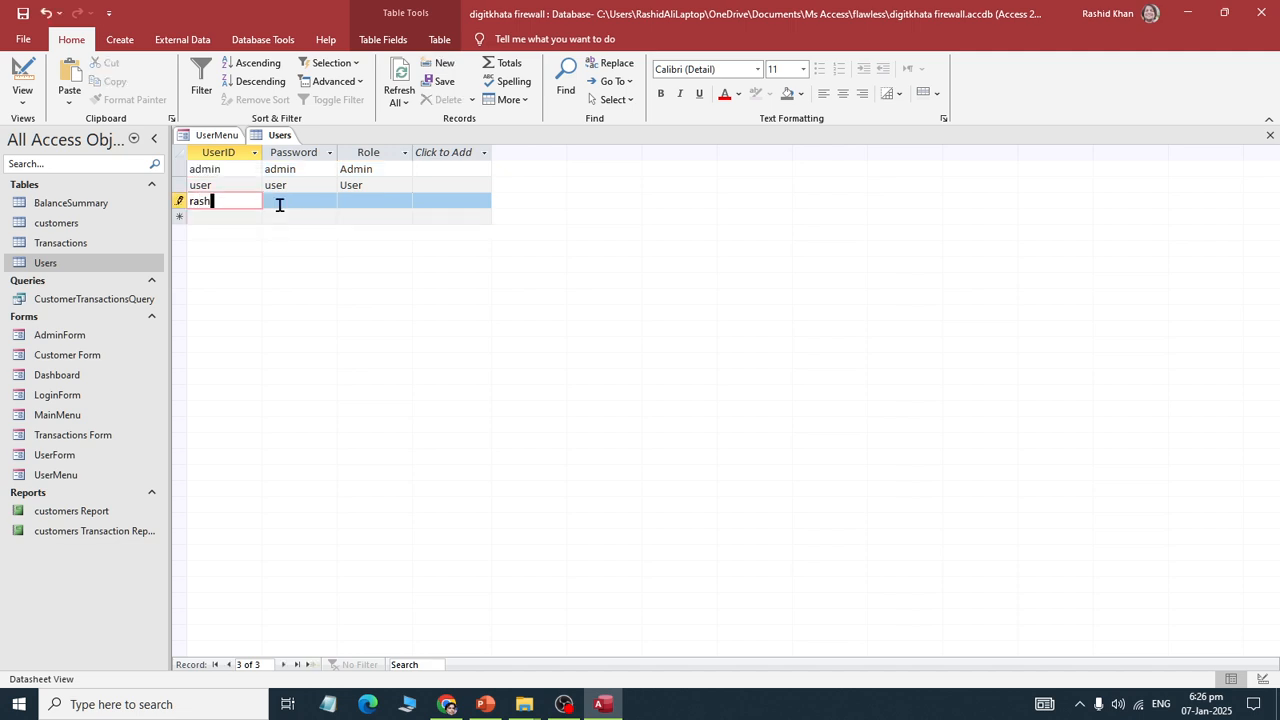
{"action": "key", "text": "BackSpace"}
{"action": "key", "text": "BackSpace"}
{"action": "key", "text": "BackSpace"}
{"action": "key", "text": "BackSpace"}
{"action": "key", "text": "Tab"}
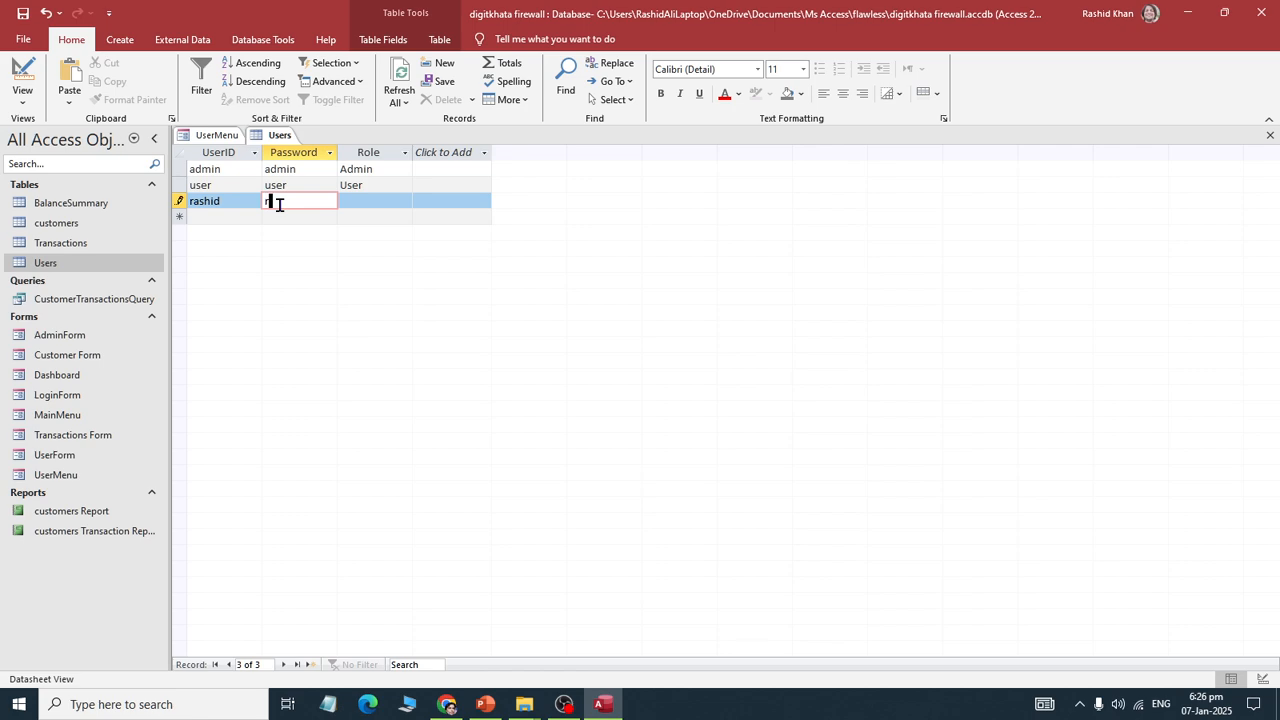
{"action": "key", "text": "Tab"}
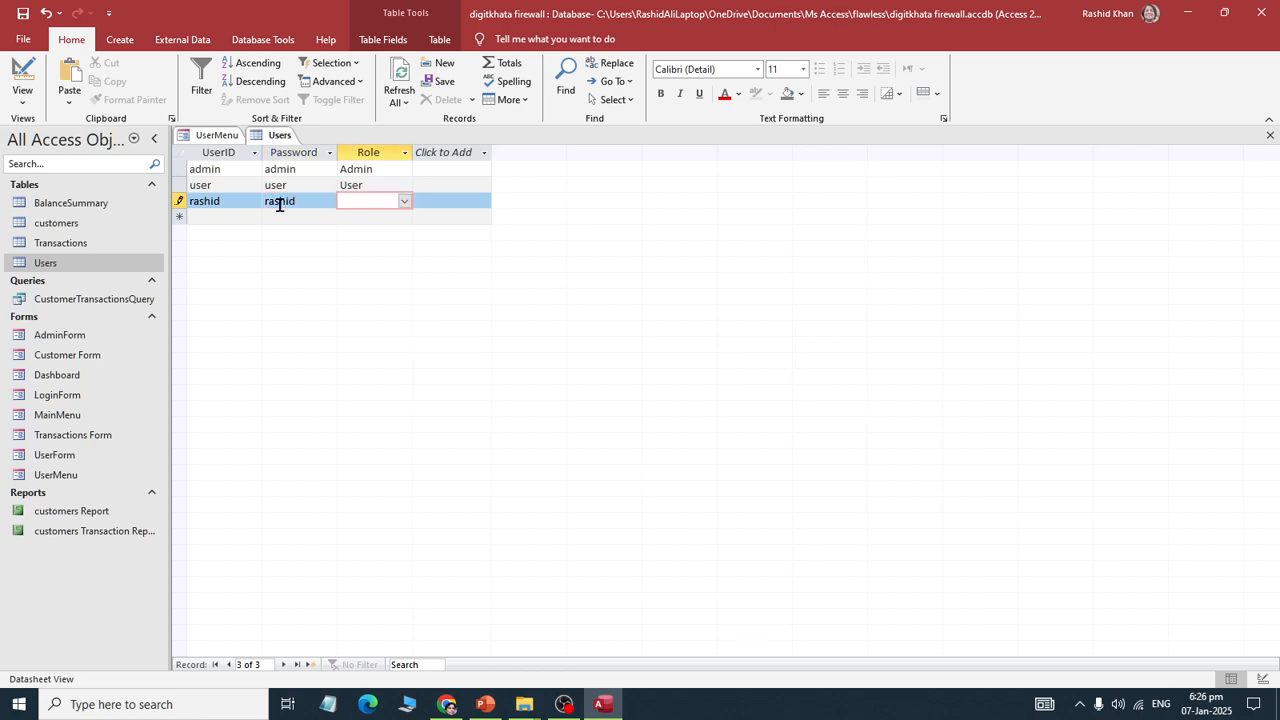
Step: Close the Users table and the UserMenu form
{"action": "right_click", "coordinate": [280, 142]}
{"action": "right_click", "coordinate": [280, 138]}
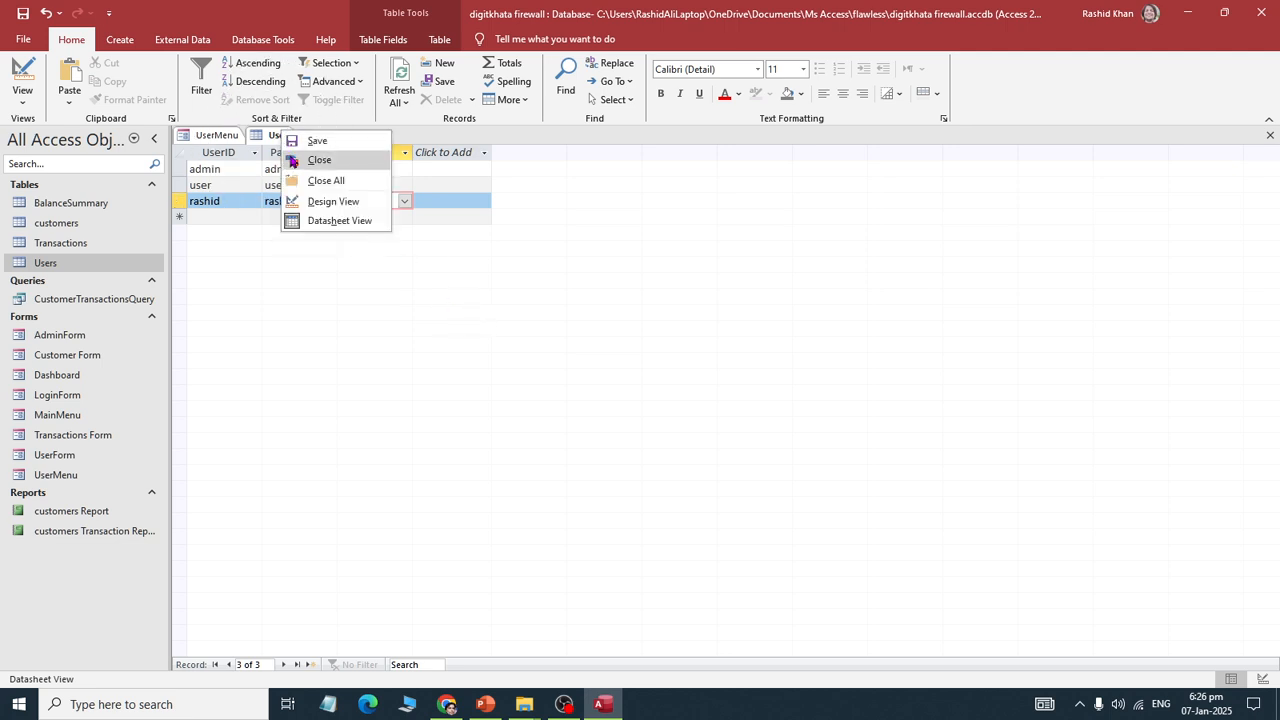
{"action": "left_click", "coordinate": [292, 161]}
{"action": "right_click", "coordinate": [185, 134]}
{"action": "left_click", "coordinate": [210, 168]}
Step: Exit Access, refresh the flawless folder, and reopen digitkhata firewall.accdb
{"action": "left_click", "coordinate": [1262, 13]}
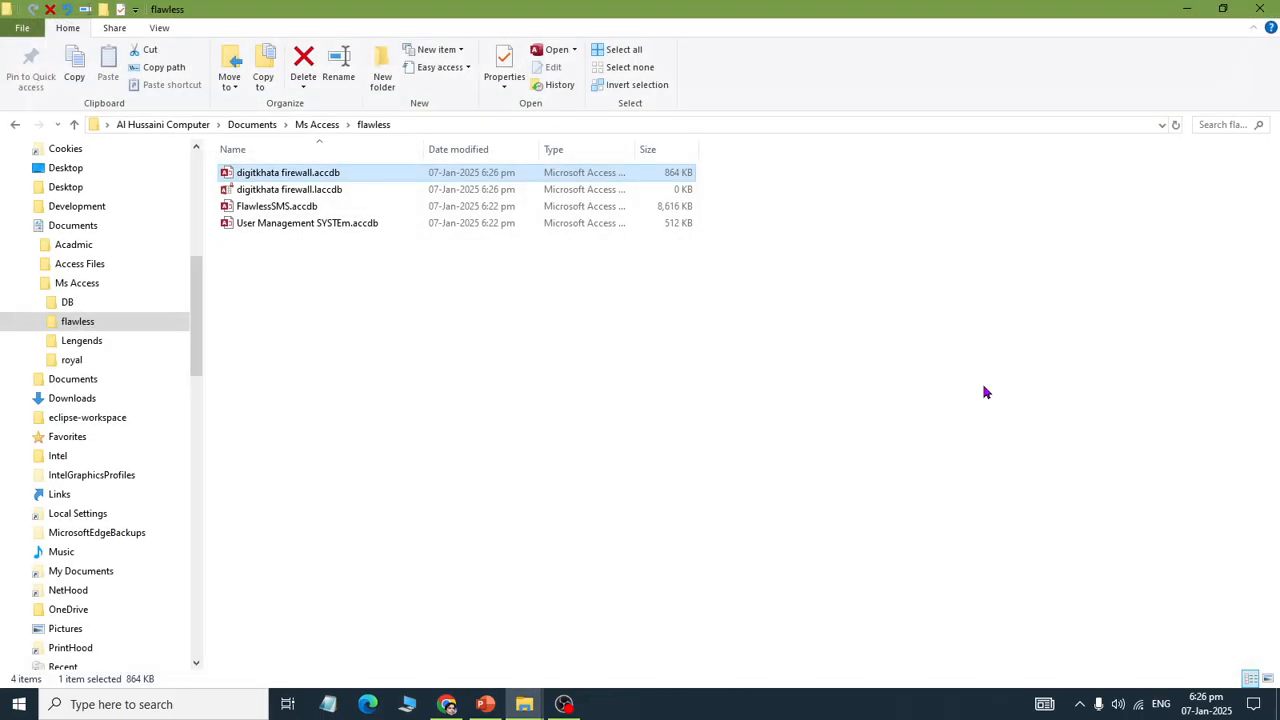
{"action": "right_click", "coordinate": [540, 474]}
{"action": "left_click", "coordinate": [577, 229]}
{"action": "right_click", "coordinate": [249, 277]}
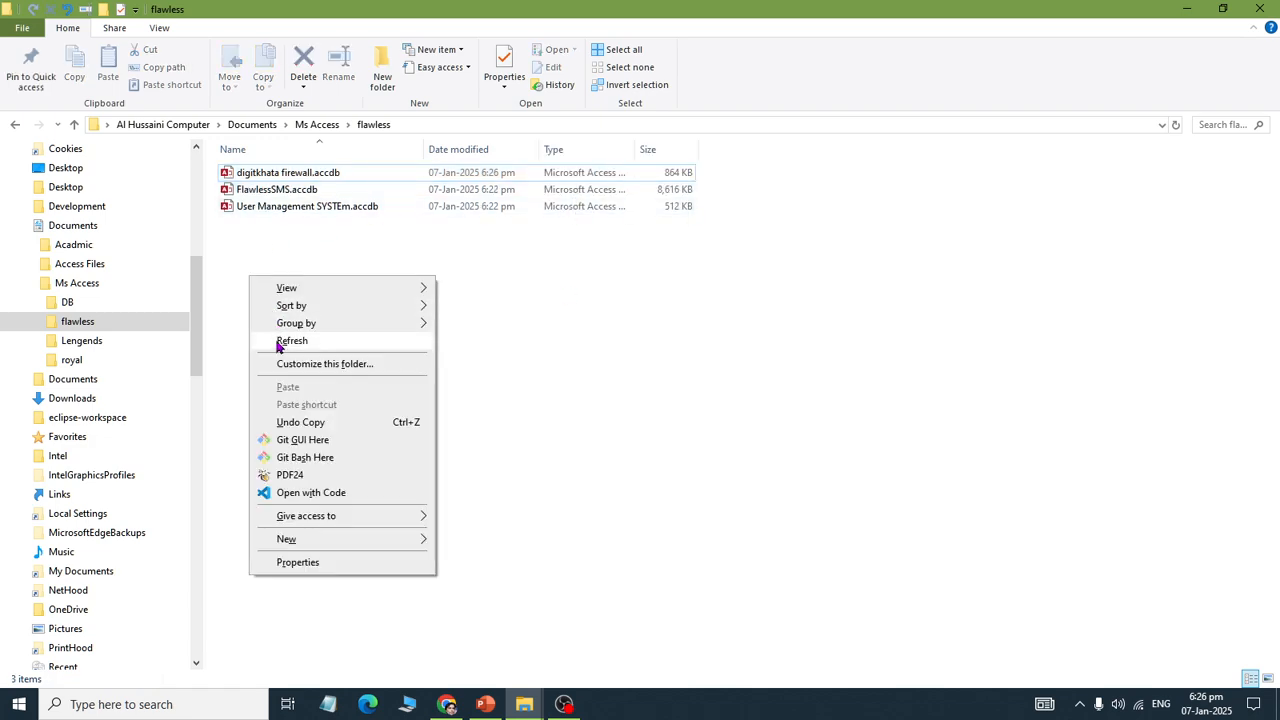
{"action": "left_click", "coordinate": [278, 341]}
{"action": "double_click", "coordinate": [277, 172]}
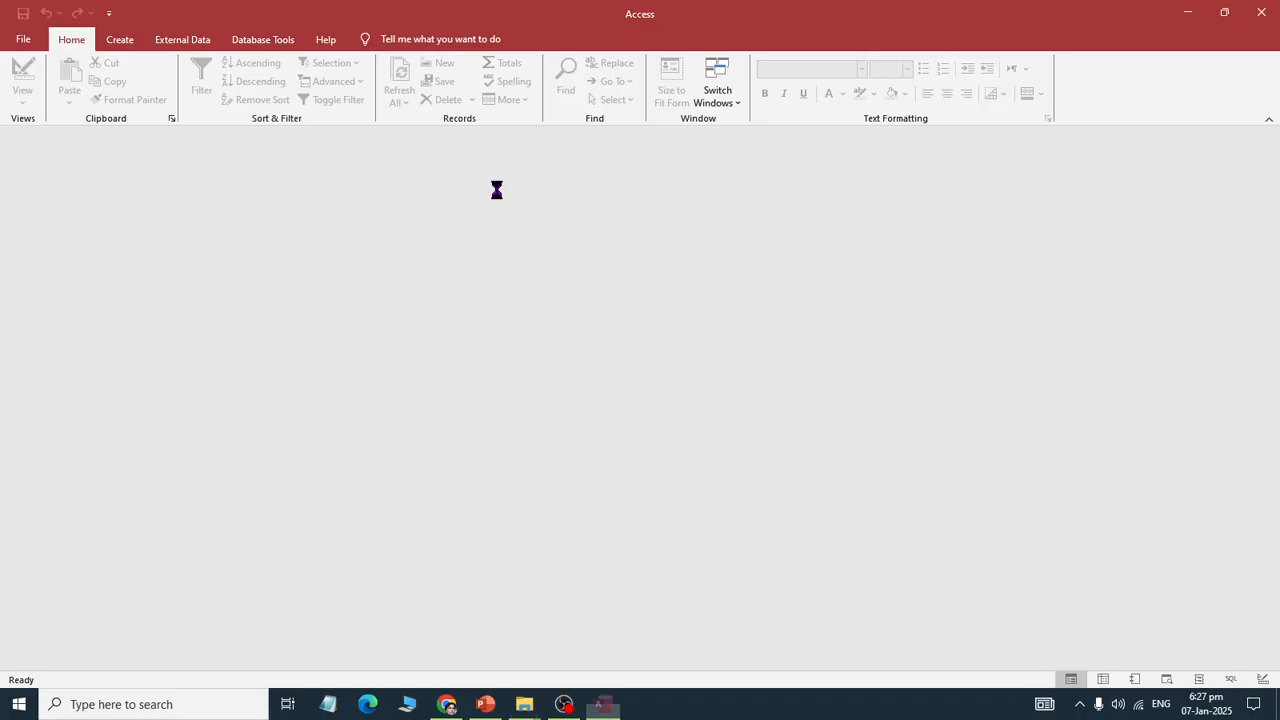
Step: Log in with the new admin account's username and password and dismiss the welcome message
{"action": "type", "text": "rash"}
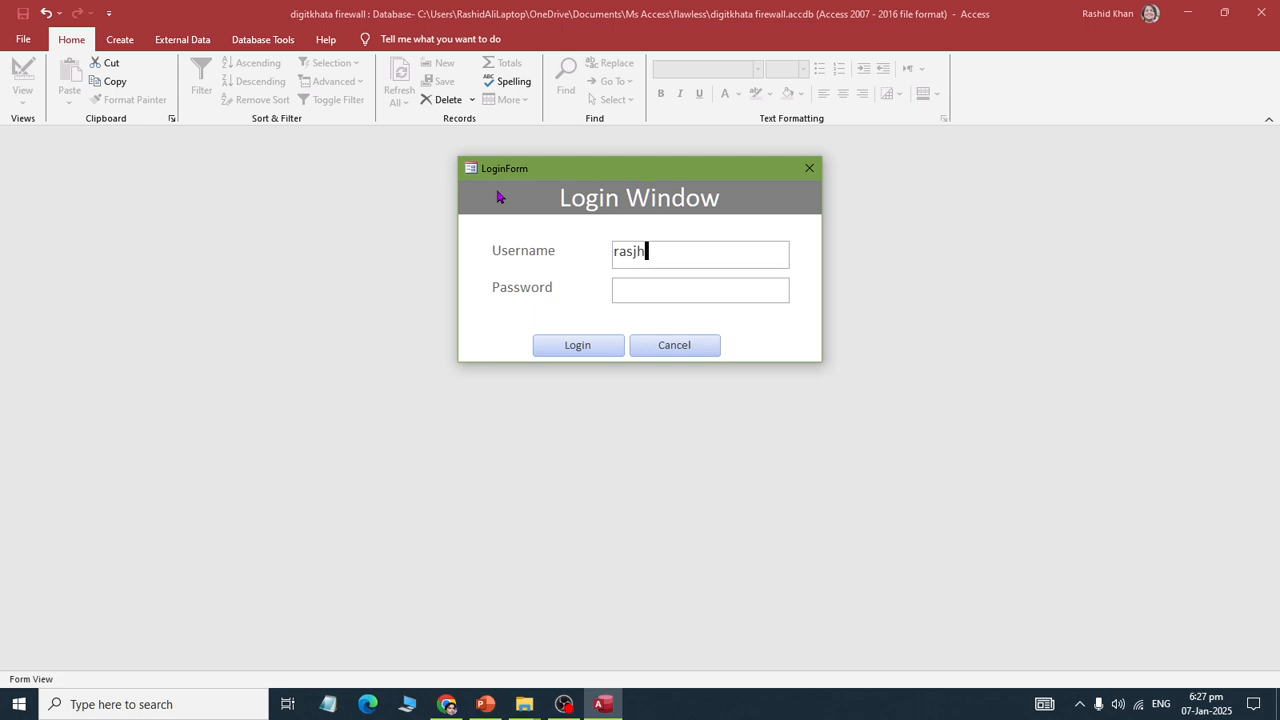
{"action": "key", "text": "BackSpace"}
{"action": "key", "text": "BackSpace"}
{"action": "key", "text": "BackSpace"}
{"action": "key", "text": "BackSpace"}
{"action": "type", "text": "rashid"}
{"action": "key", "text": "Tab"}
{"action": "type", "text": "******"}
{"action": "mouse_move", "coordinate": [1278, 710]}
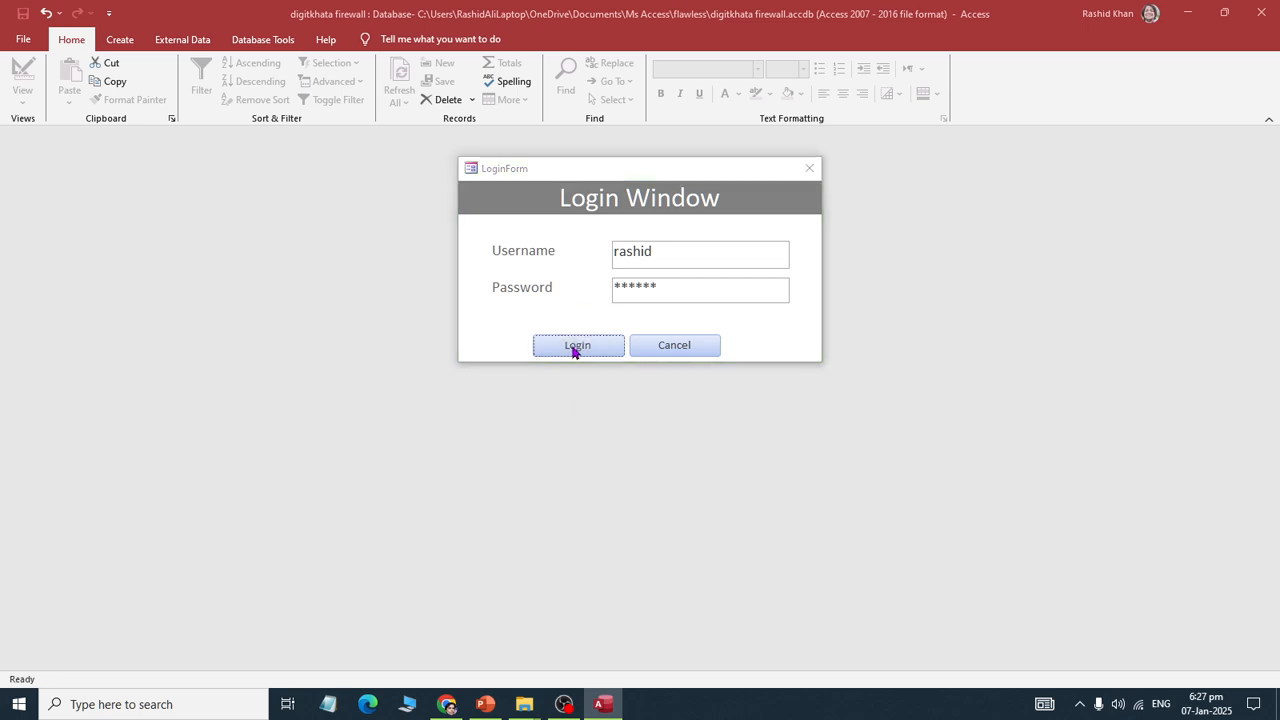
{"action": "left_click", "coordinate": [575, 350]}
{"action": "left_click", "coordinate": [686, 410]}
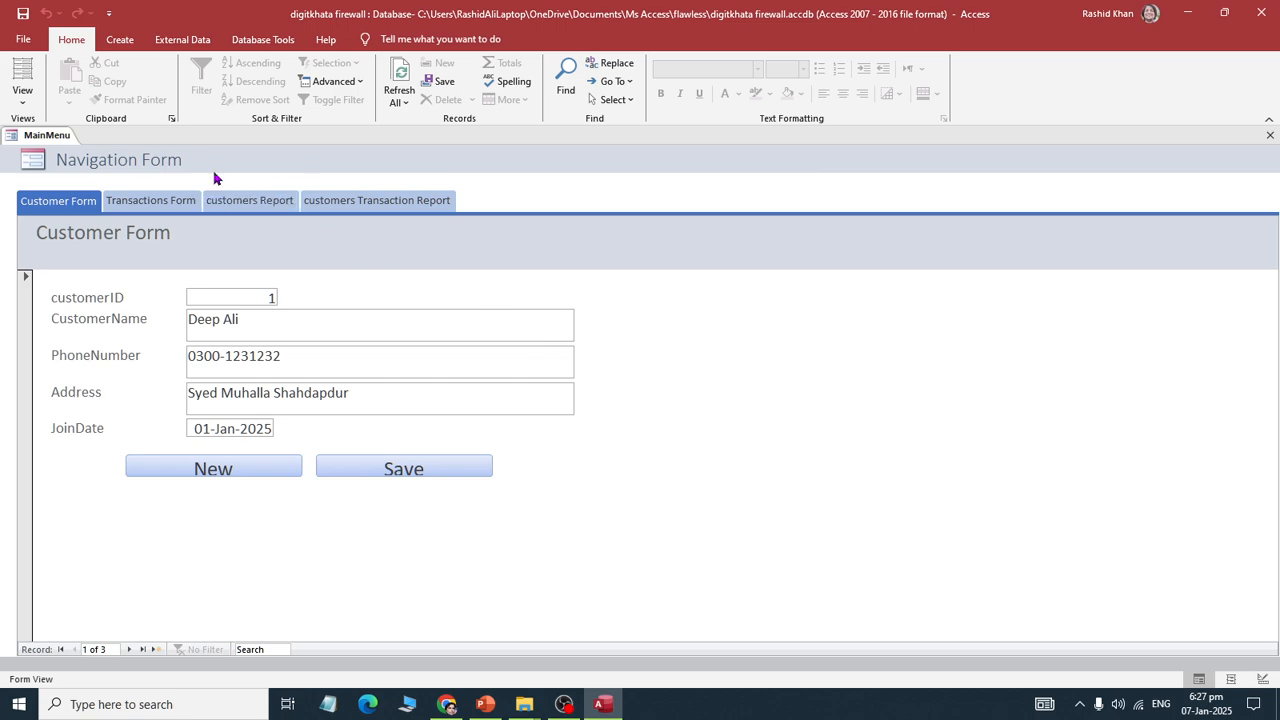
Step: Open LoginForm in Design View and bring up the Login button's On Click code
{"action": "key", "text": "F11"}
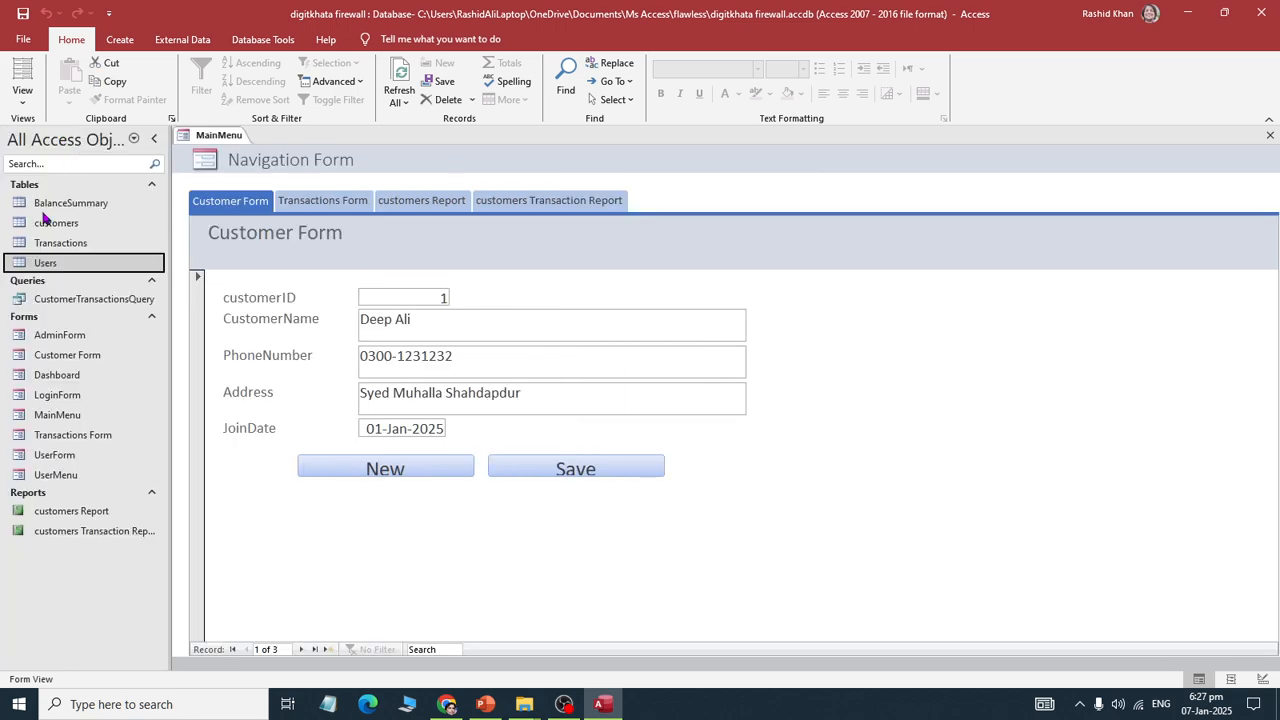
{"action": "right_click", "coordinate": [60, 395]}
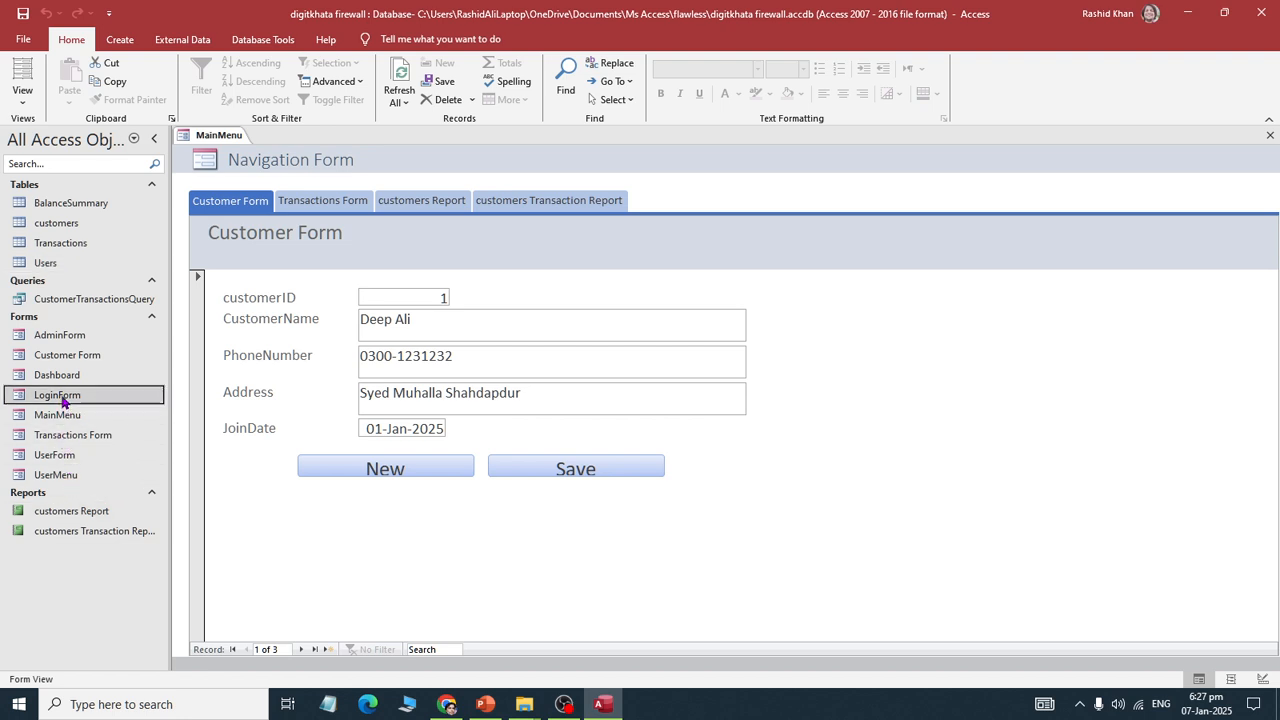
{"action": "left_click", "coordinate": [103, 441]}
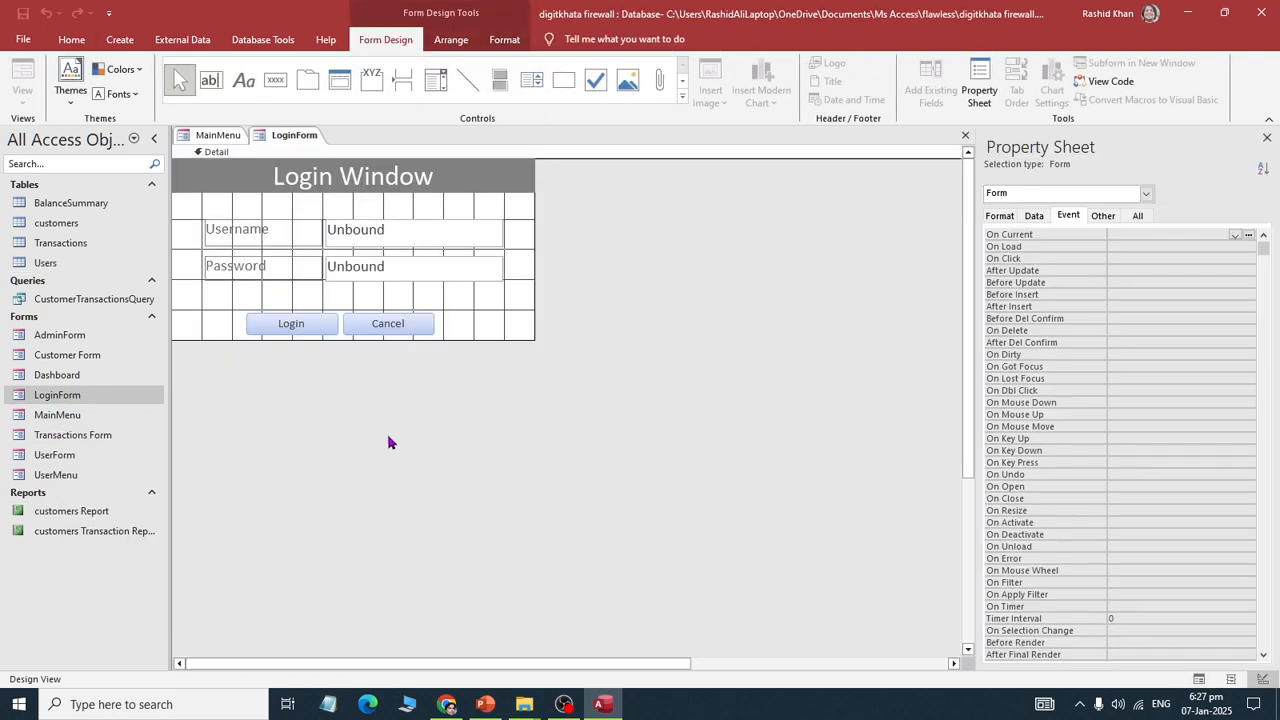
{"action": "left_click", "coordinate": [303, 333]}
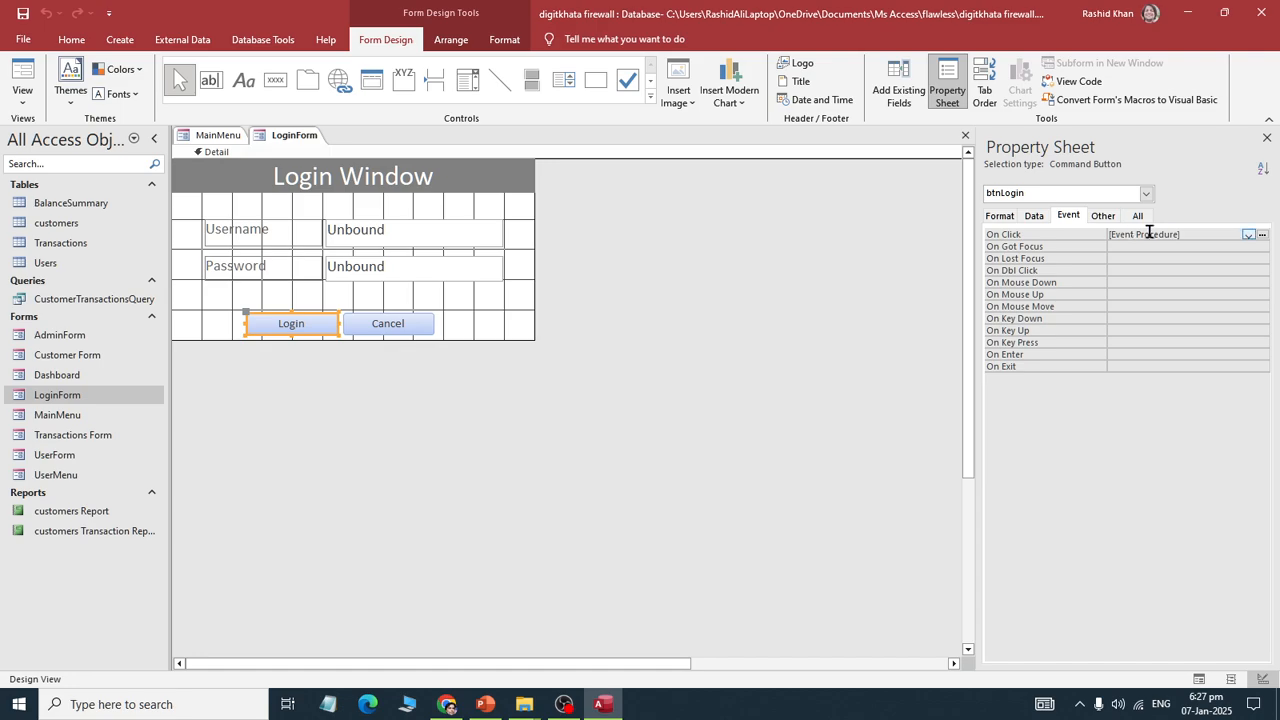
{"action": "left_click", "coordinate": [1263, 234]}
Step: Highlight the Admin role check, the MainMenu and UserMenu open commands, and the LoginForm close line
{"action": "scroll", "coordinate": [624, 330], "scroll_direction": "down", "scroll_amount": 4}
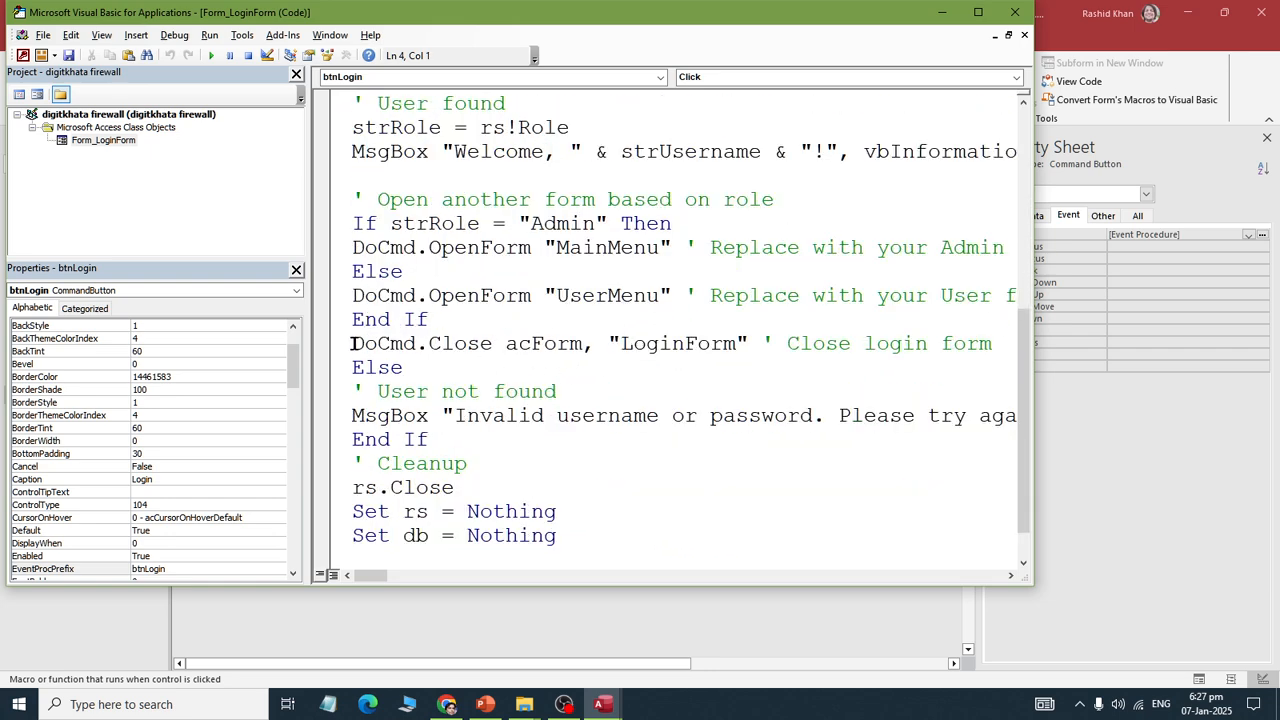
{"action": "left_click_drag", "start_coordinate": [342, 224], "coordinate": [708, 225]}
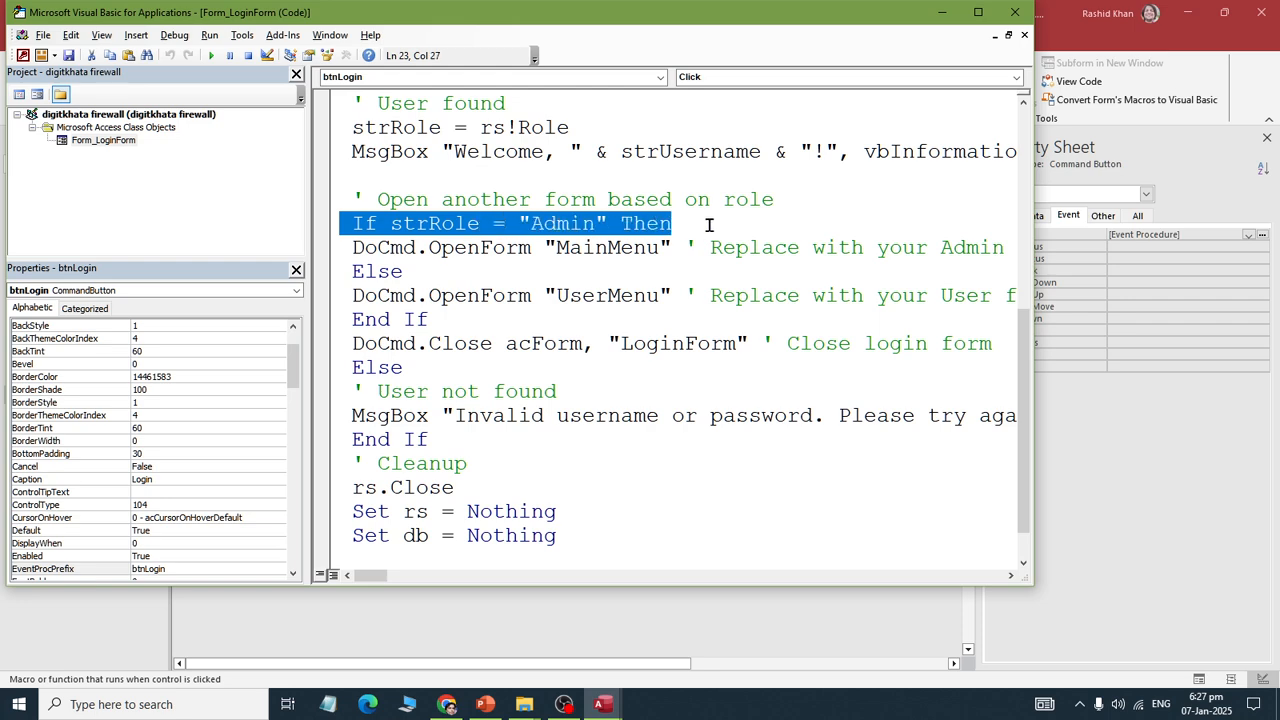
{"action": "left_click_drag", "start_coordinate": [377, 249], "coordinate": [694, 250]}
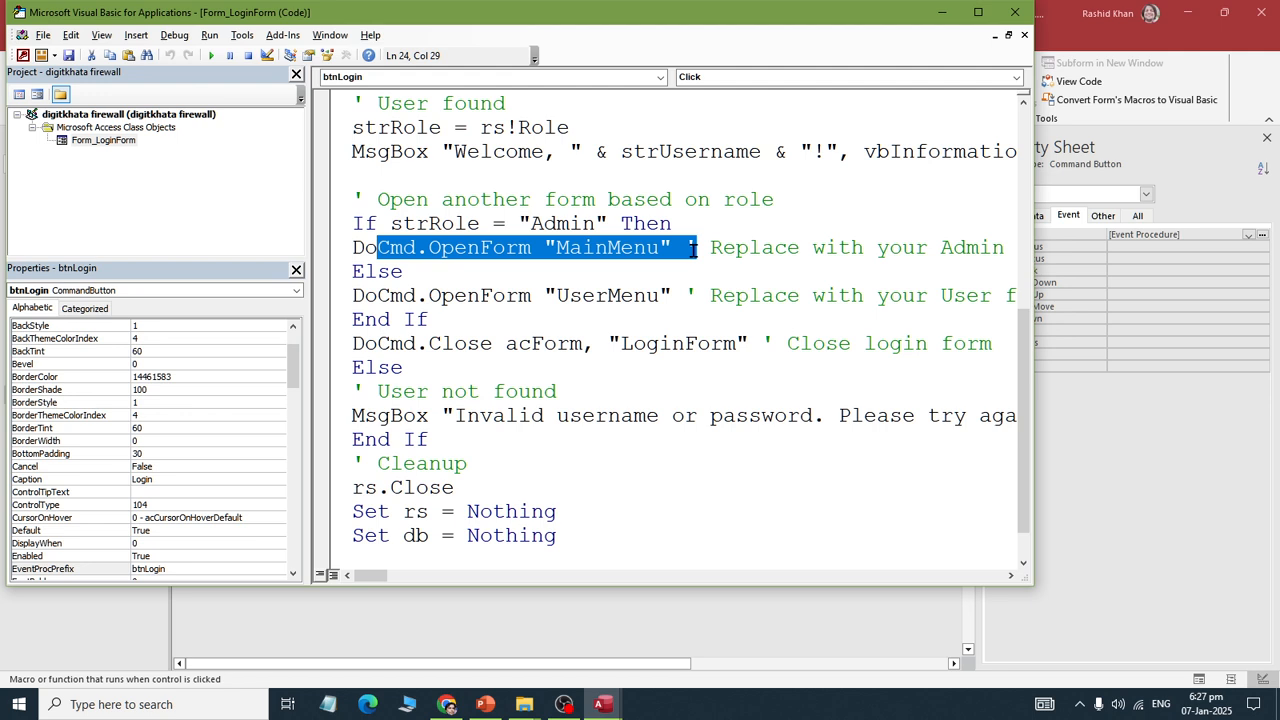
{"action": "left_click_drag", "start_coordinate": [520, 297], "coordinate": [677, 298]}
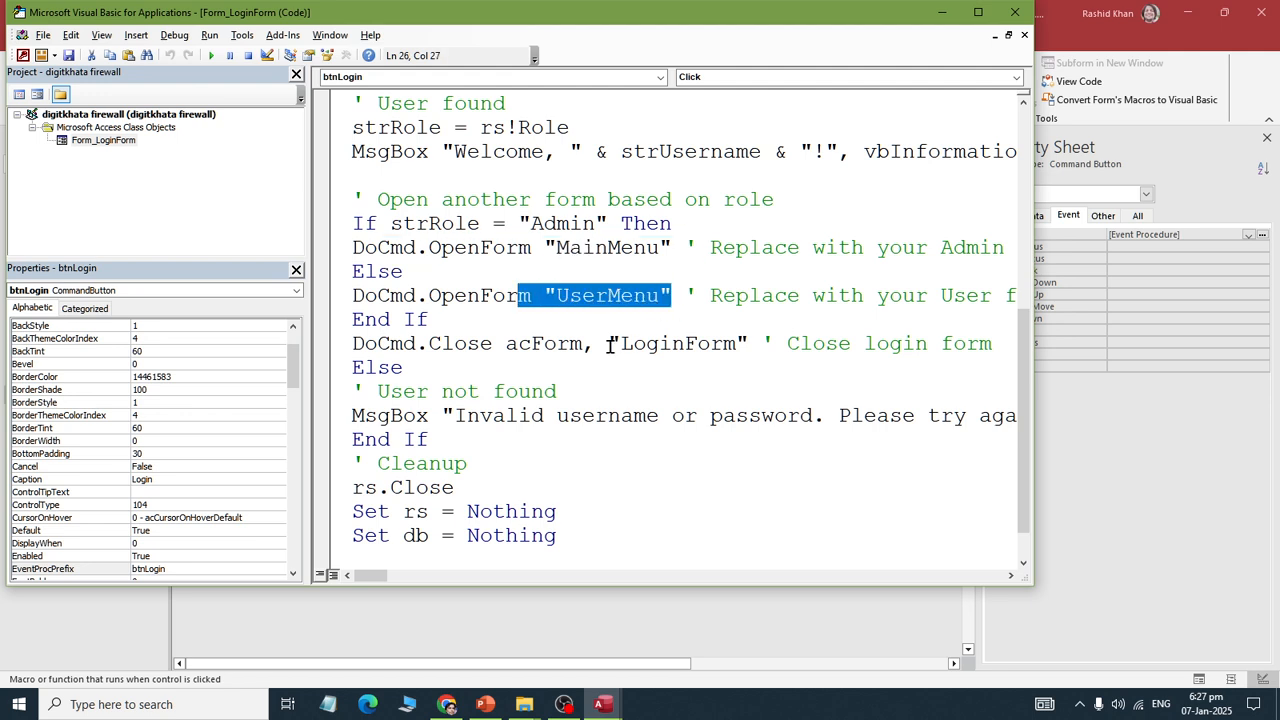
{"action": "left_click_drag", "start_coordinate": [610, 345], "coordinate": [756, 345]}
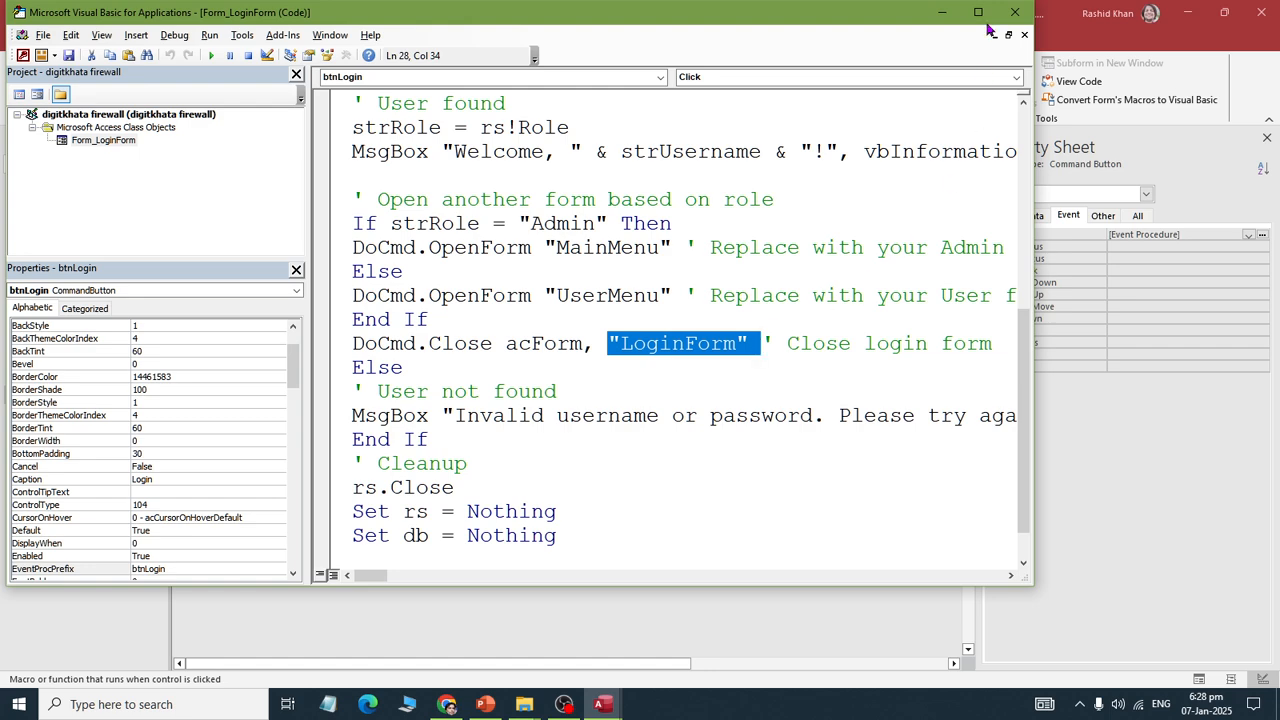
Step: Close the code editor and the database, saving the LoginForm design changes
{"action": "left_click", "coordinate": [1015, 12]}
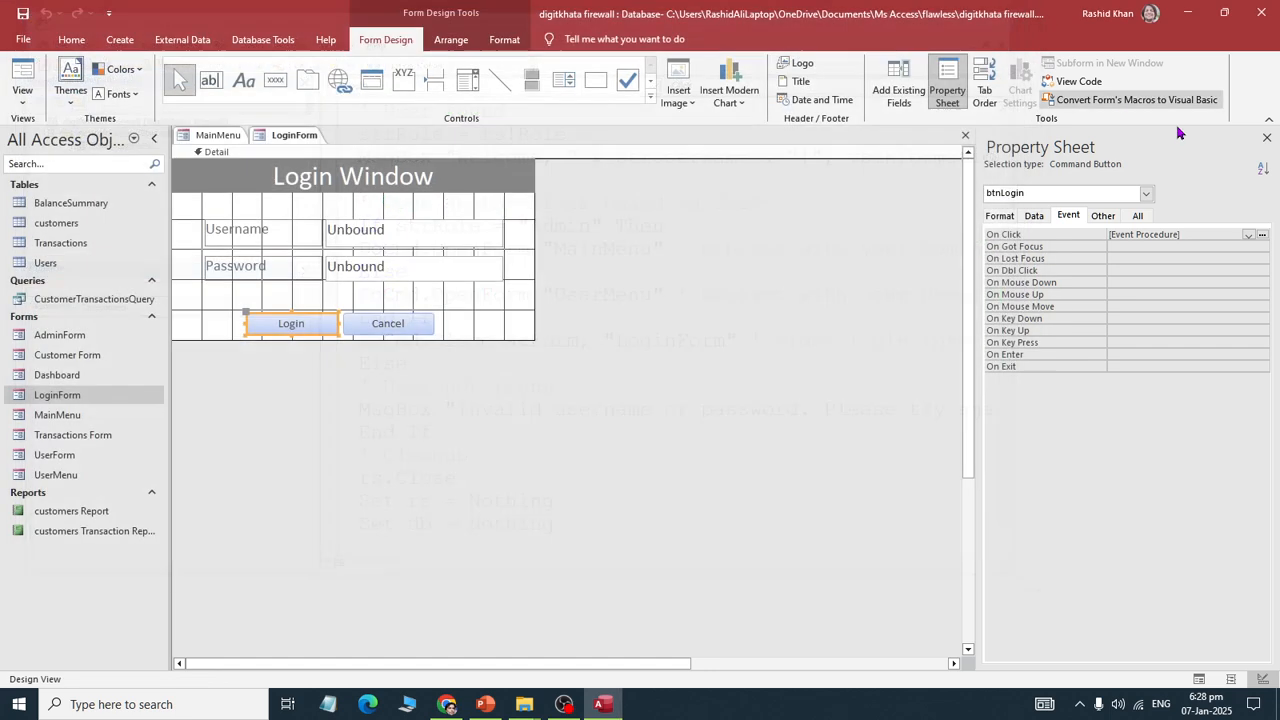
{"action": "left_click", "coordinate": [20, 40]}
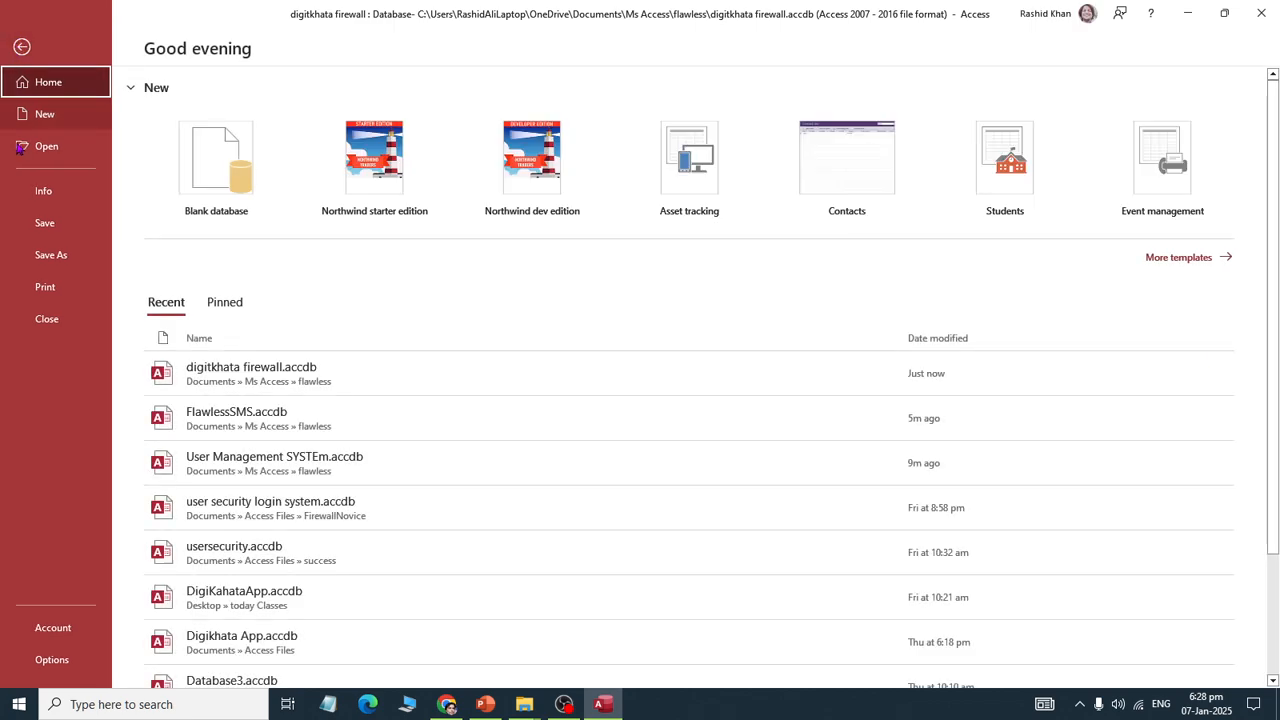
{"action": "left_click", "coordinate": [47, 320]}
{"action": "left_click", "coordinate": [581, 398]}
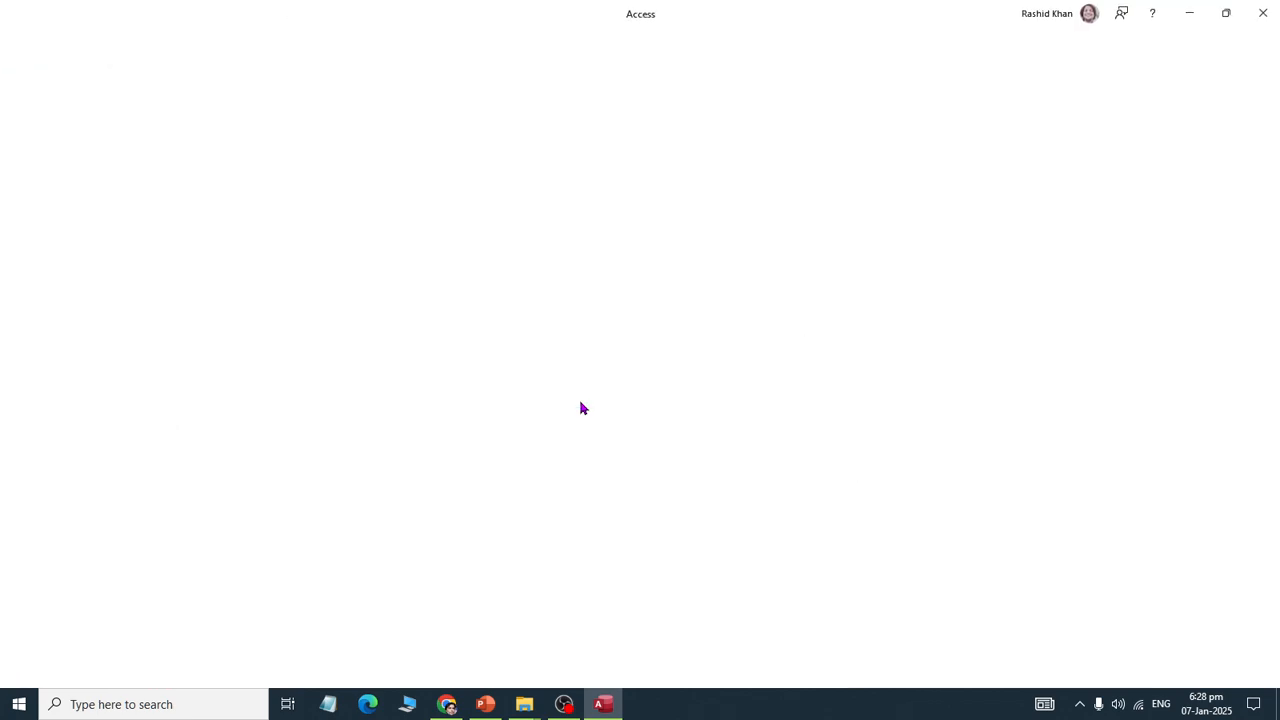
Step: Reopen digitkhata firewall.accdb from the flawless folder in Open Exclusive mode
{"action": "left_click", "coordinate": [22, 39]}
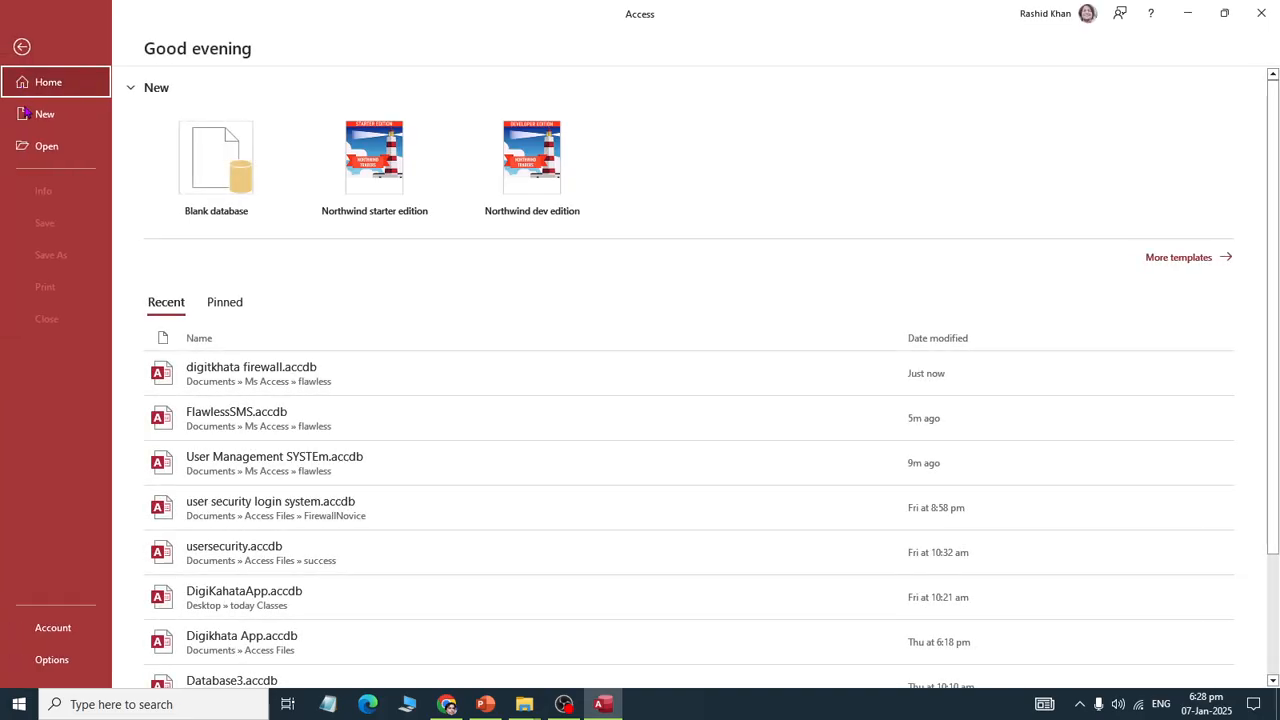
{"action": "left_click", "coordinate": [46, 146]}
{"action": "left_click", "coordinate": [318, 306]}
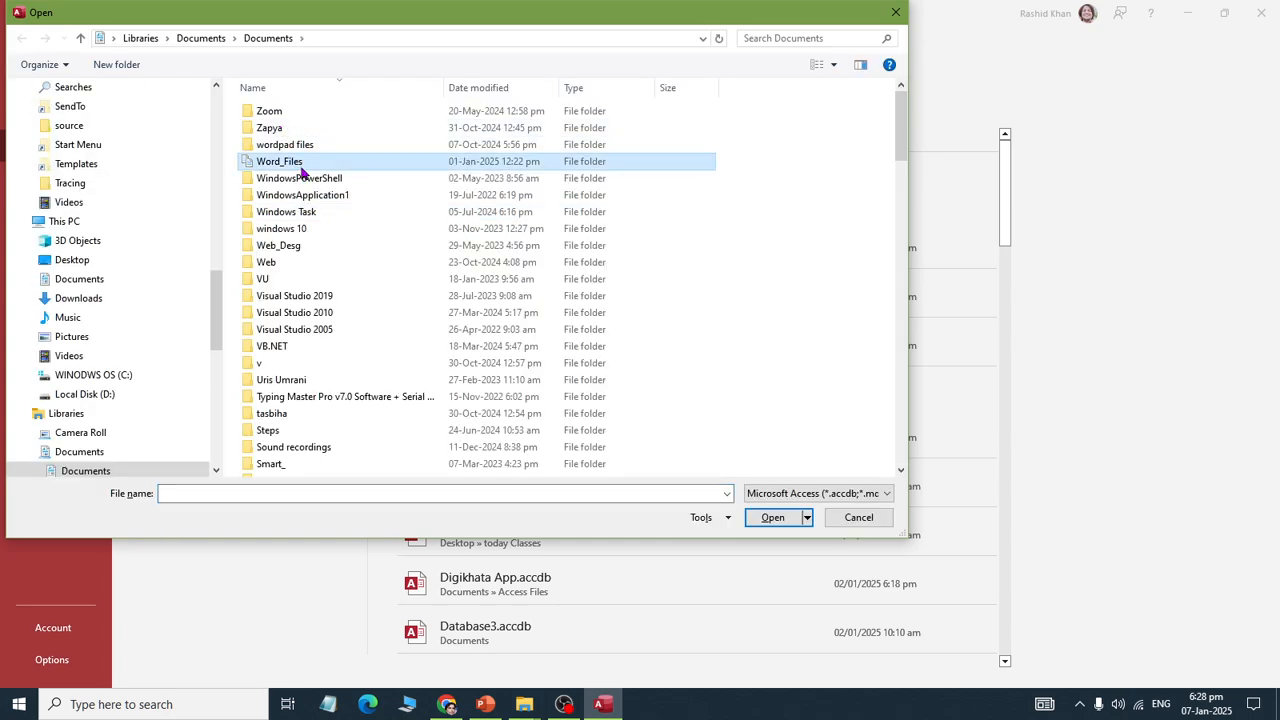
{"action": "scroll", "coordinate": [300, 171], "scroll_direction": "down", "scroll_amount": 15}
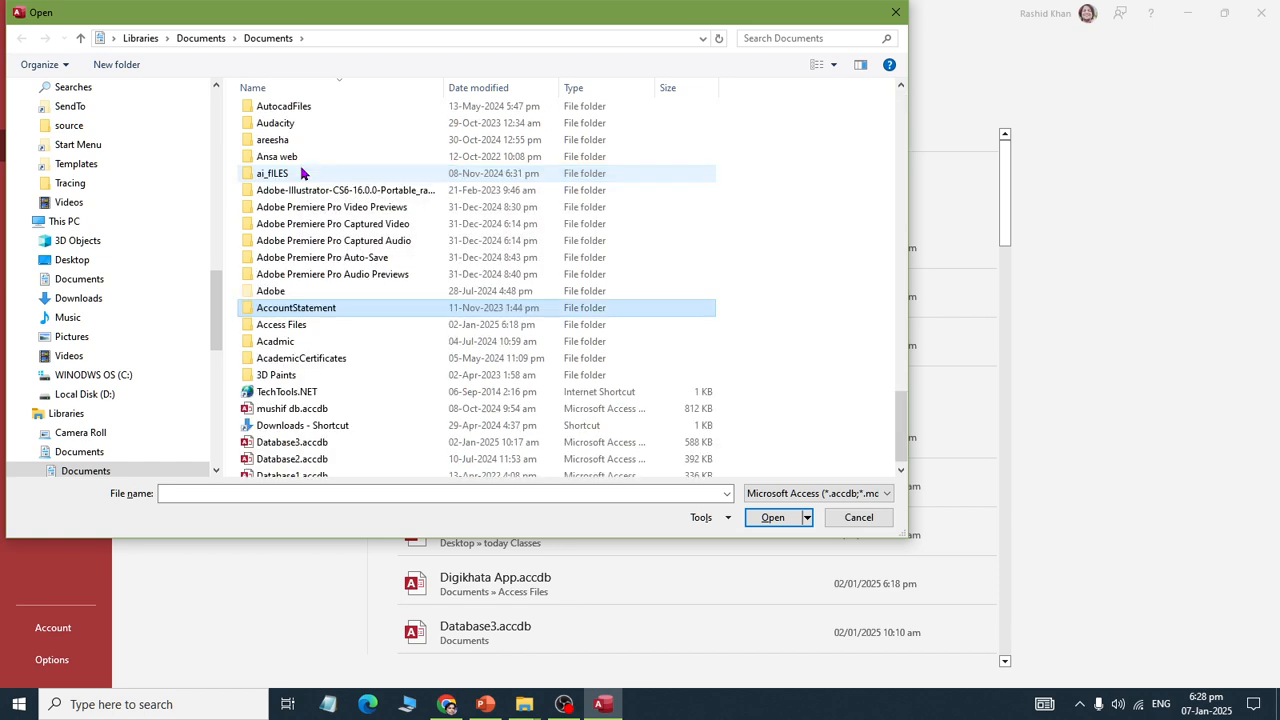
{"action": "left_click", "coordinate": [294, 490]}
{"action": "type", "text": "C:\\Users\\Rashid Laptop\\OneDrive\\Documents\\Ms Access\\flawless"}
{"action": "key", "text": "Return"}
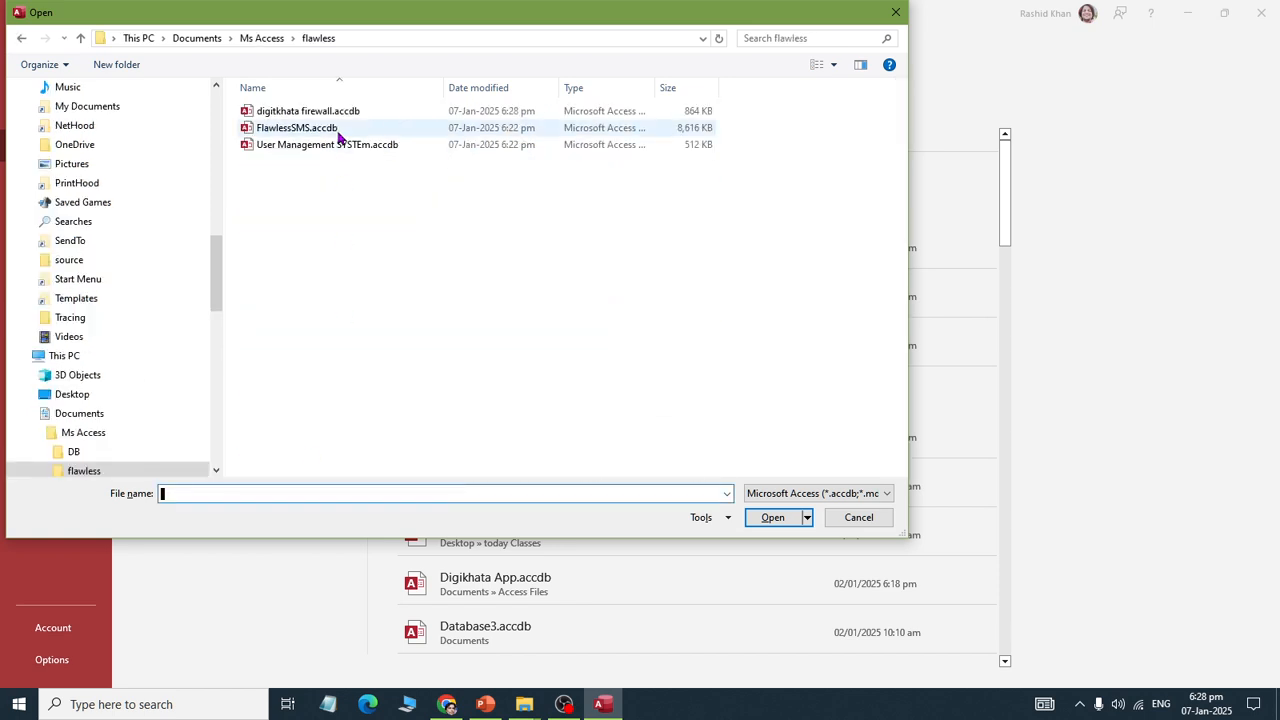
{"action": "left_click", "coordinate": [338, 119]}
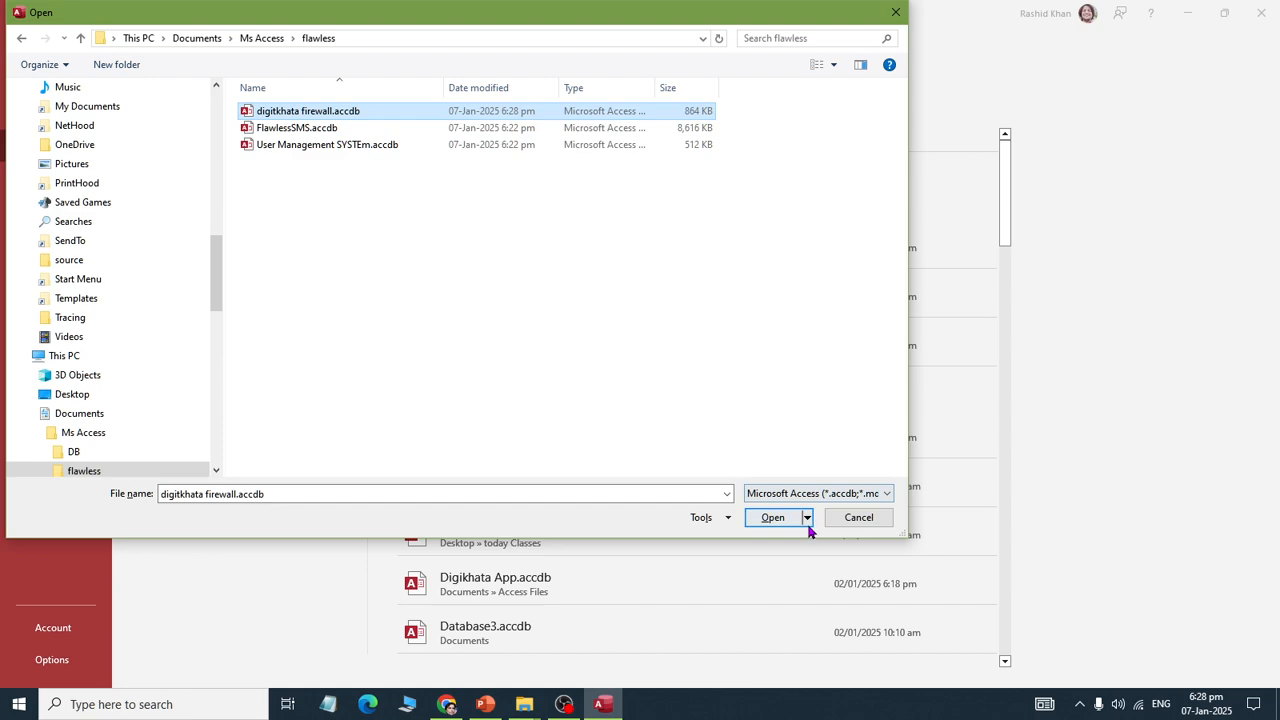
{"action": "left_click", "coordinate": [806, 517]}
{"action": "left_click", "coordinate": [818, 575]}
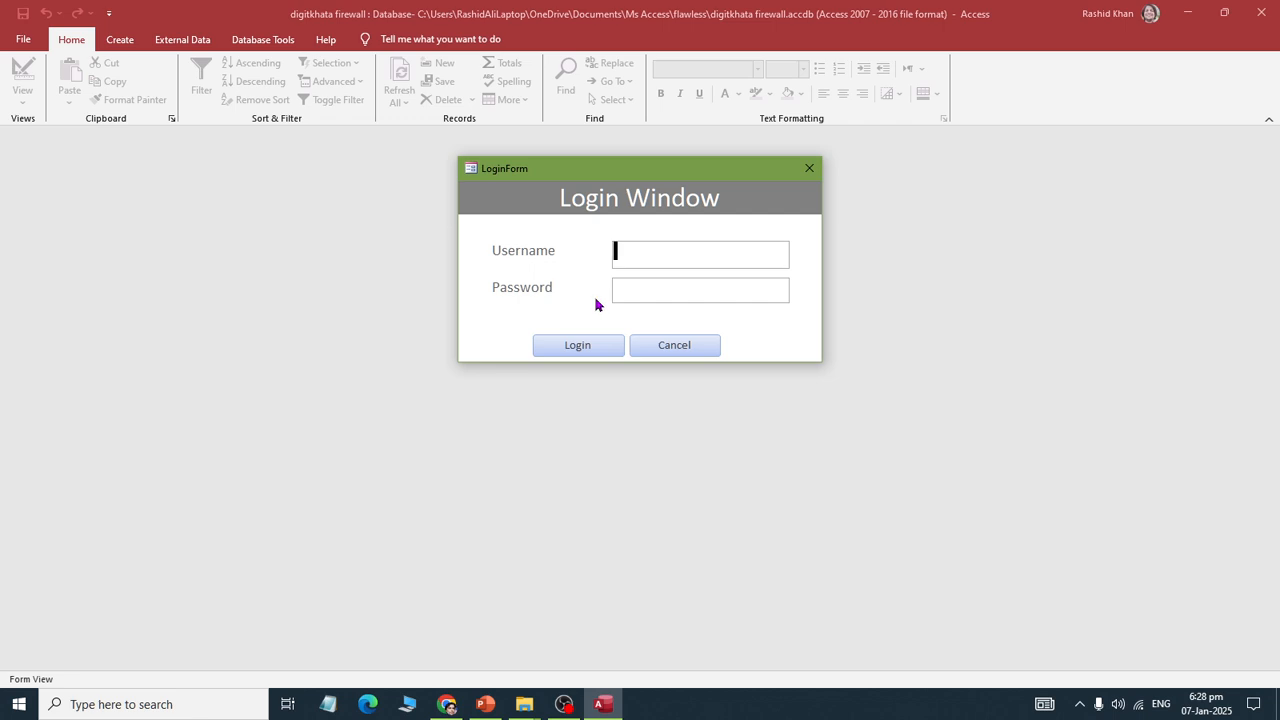
Step: Log in as admin with its password and dismiss the success message
{"action": "type", "text": "admin"}
{"action": "key", "text": "Tab"}
{"action": "type", "text": "*****"}
{"action": "key", "text": "Return"}
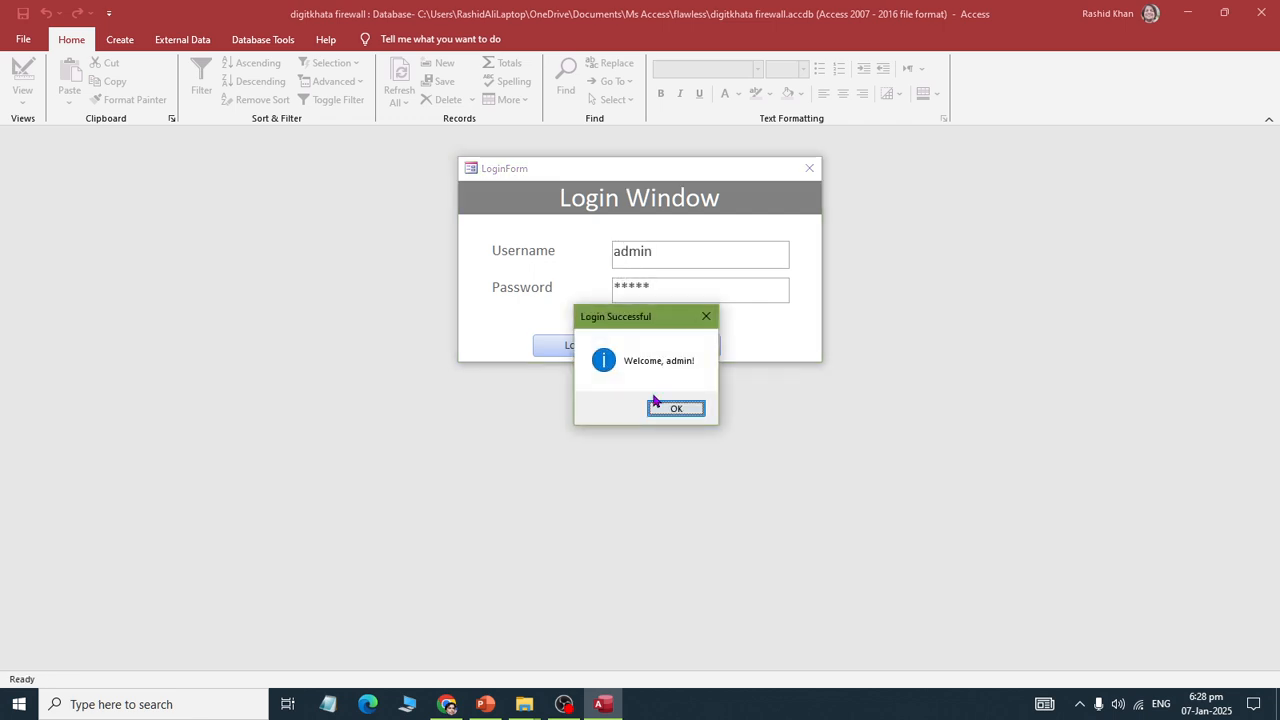
{"action": "left_click", "coordinate": [655, 401]}
Step: Look through the File backstage Account page and Access Options without changing anything
{"action": "left_click", "coordinate": [23, 39]}
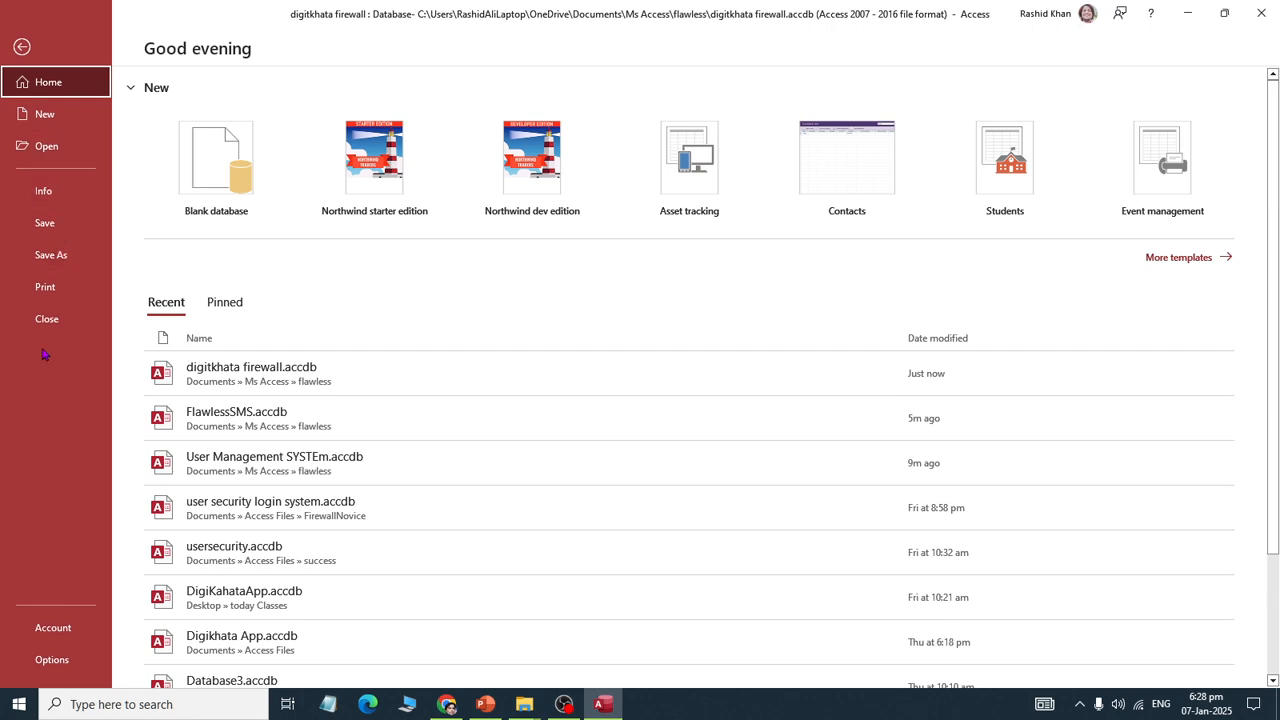
{"action": "left_click", "coordinate": [22, 47]}
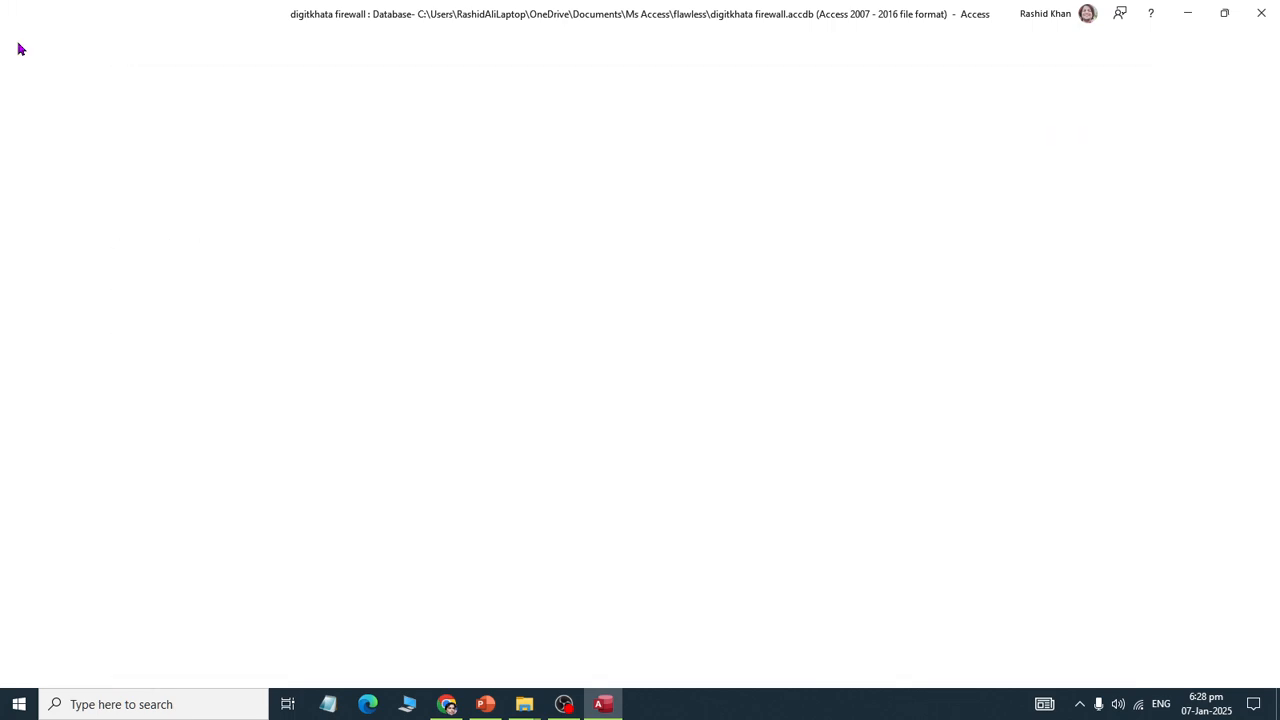
{"action": "left_click", "coordinate": [22, 44]}
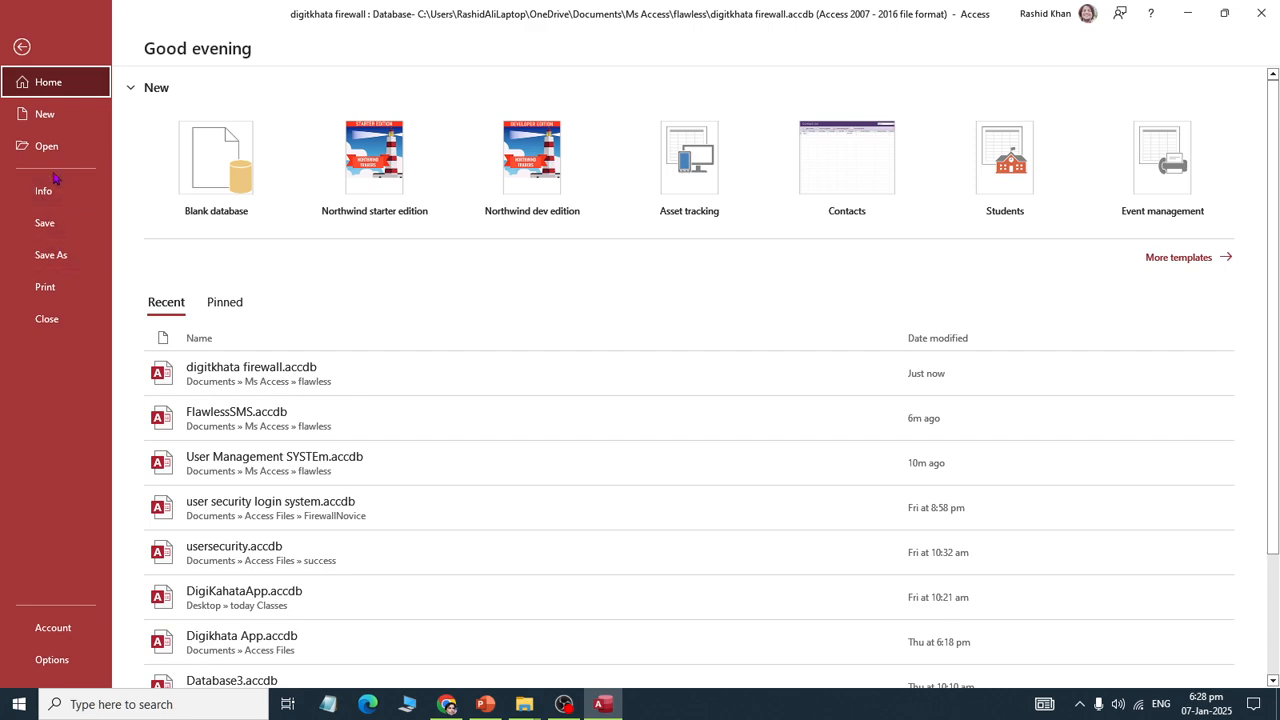
{"action": "left_click", "coordinate": [53, 627]}
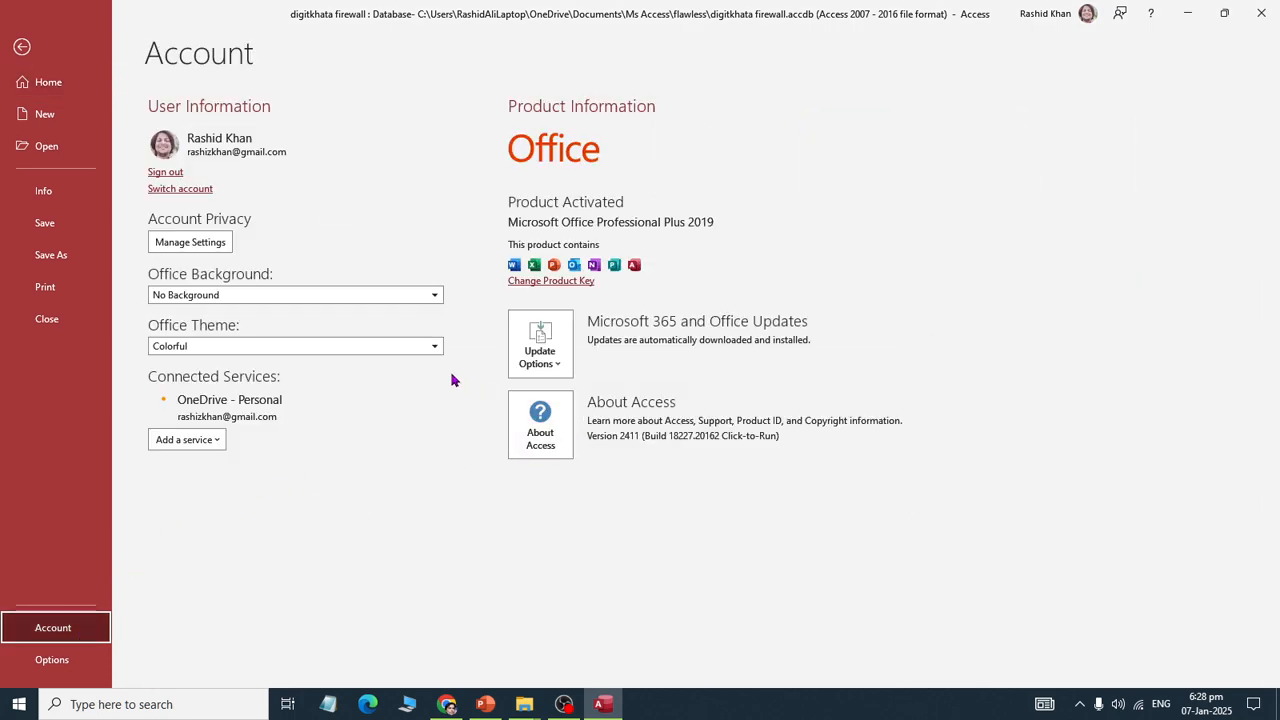
{"action": "left_click", "coordinate": [80, 660]}
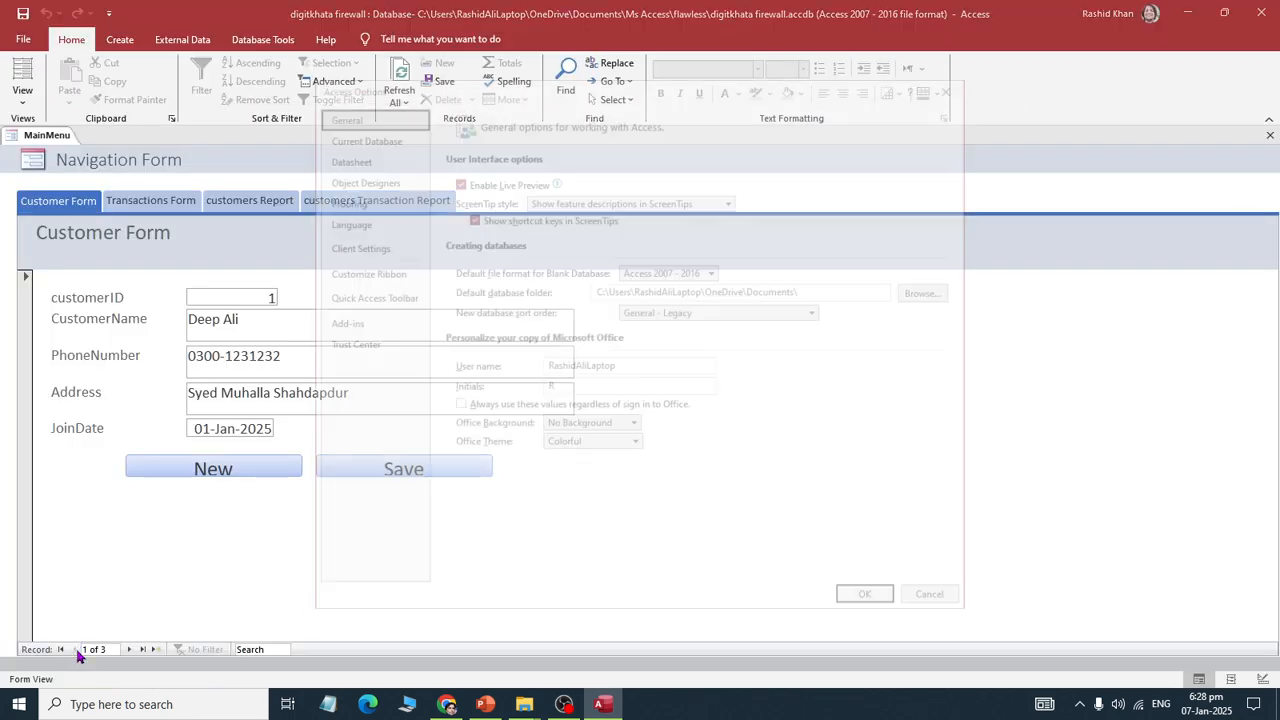
{"action": "key", "text": "Escape"}
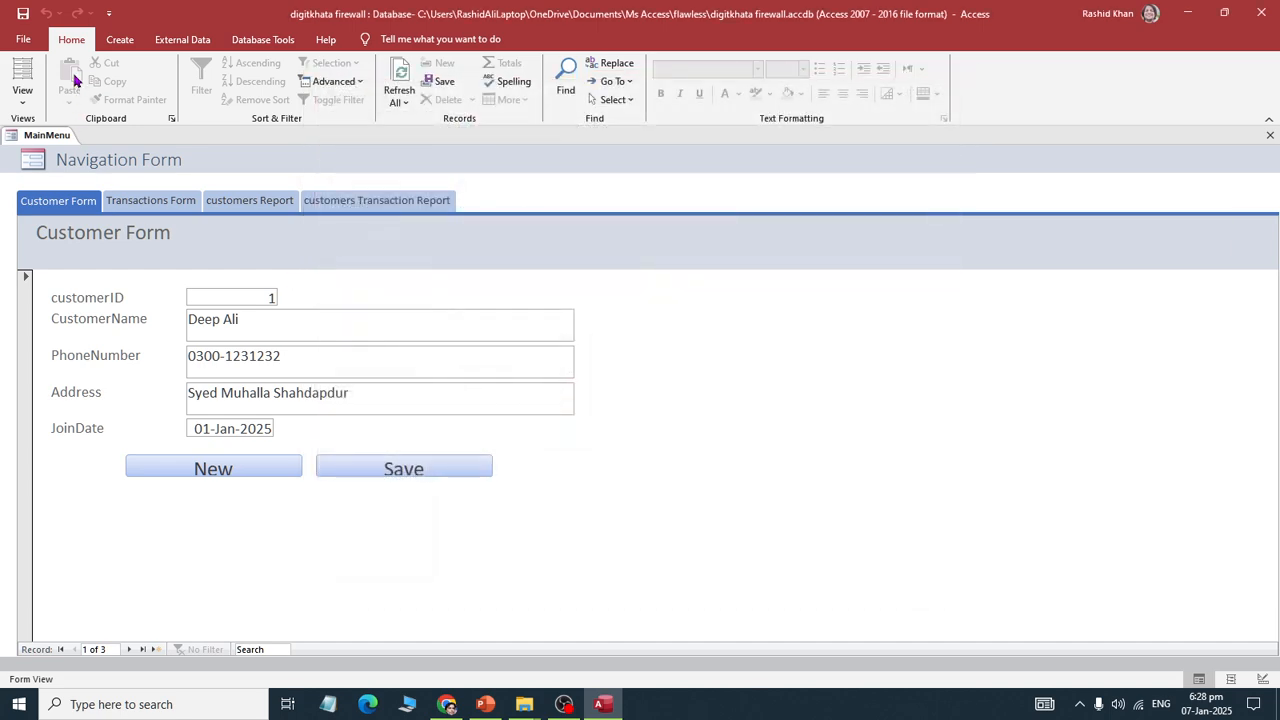
{"action": "left_click", "coordinate": [26, 44]}
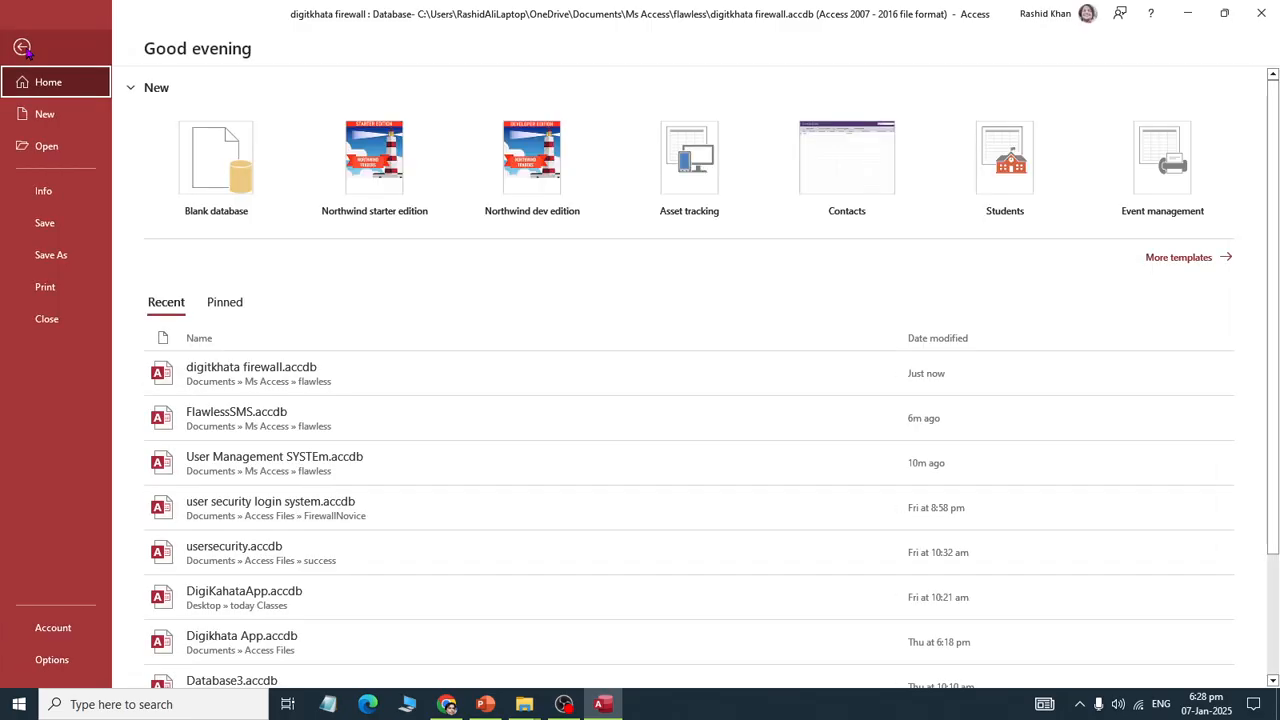
{"action": "key", "text": "Escape"}
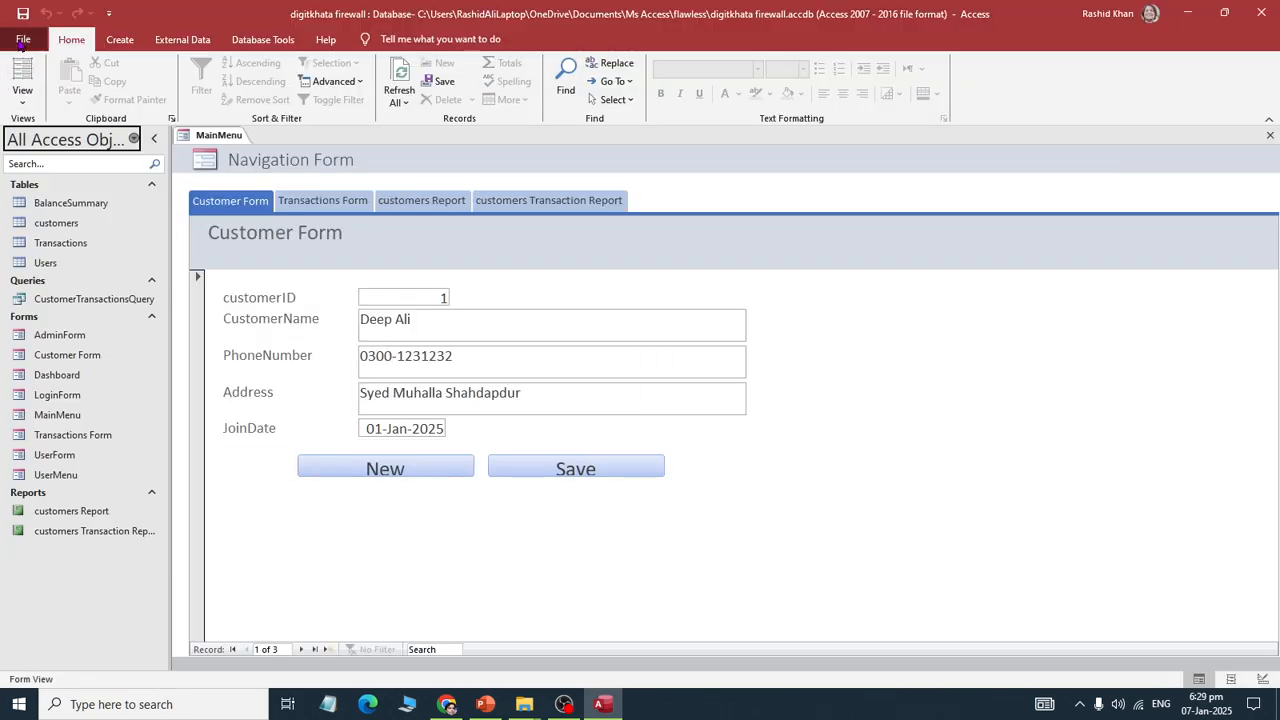
{"action": "left_click", "coordinate": [23, 39]}
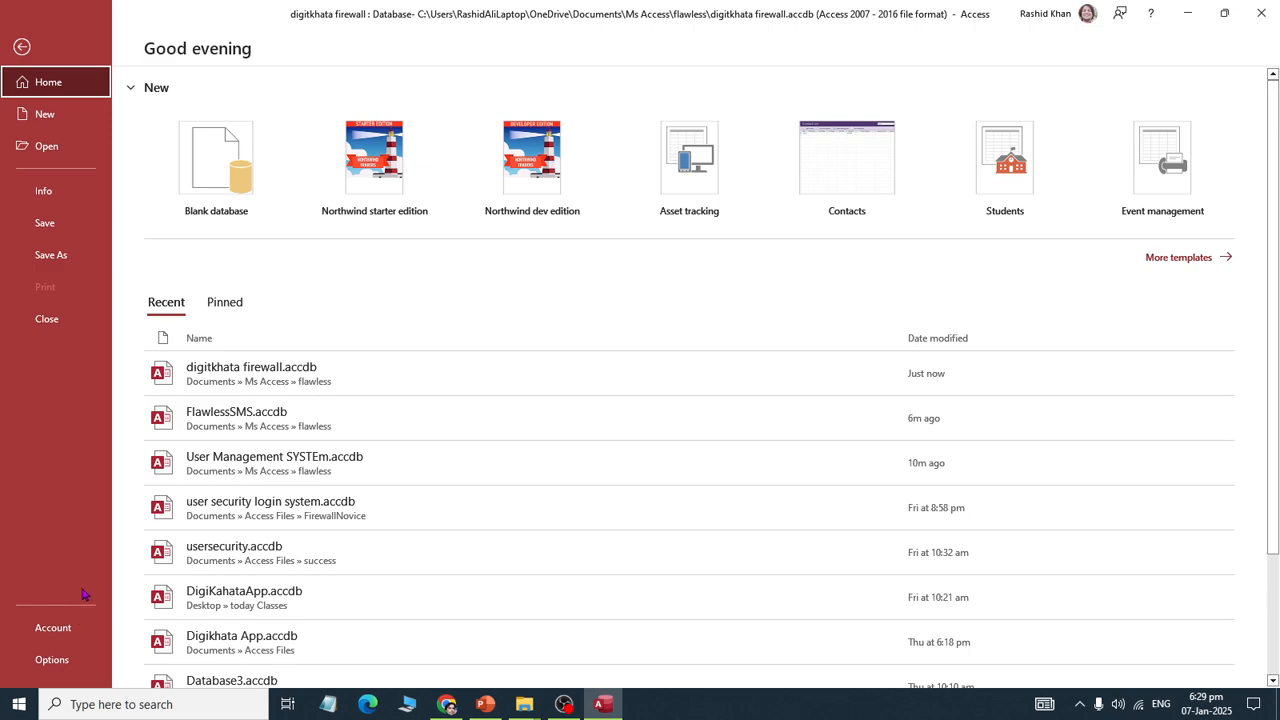
Step: Encrypt the database with a verified password, accept the row-locking warning, and close it
{"action": "left_click", "coordinate": [60, 192]}
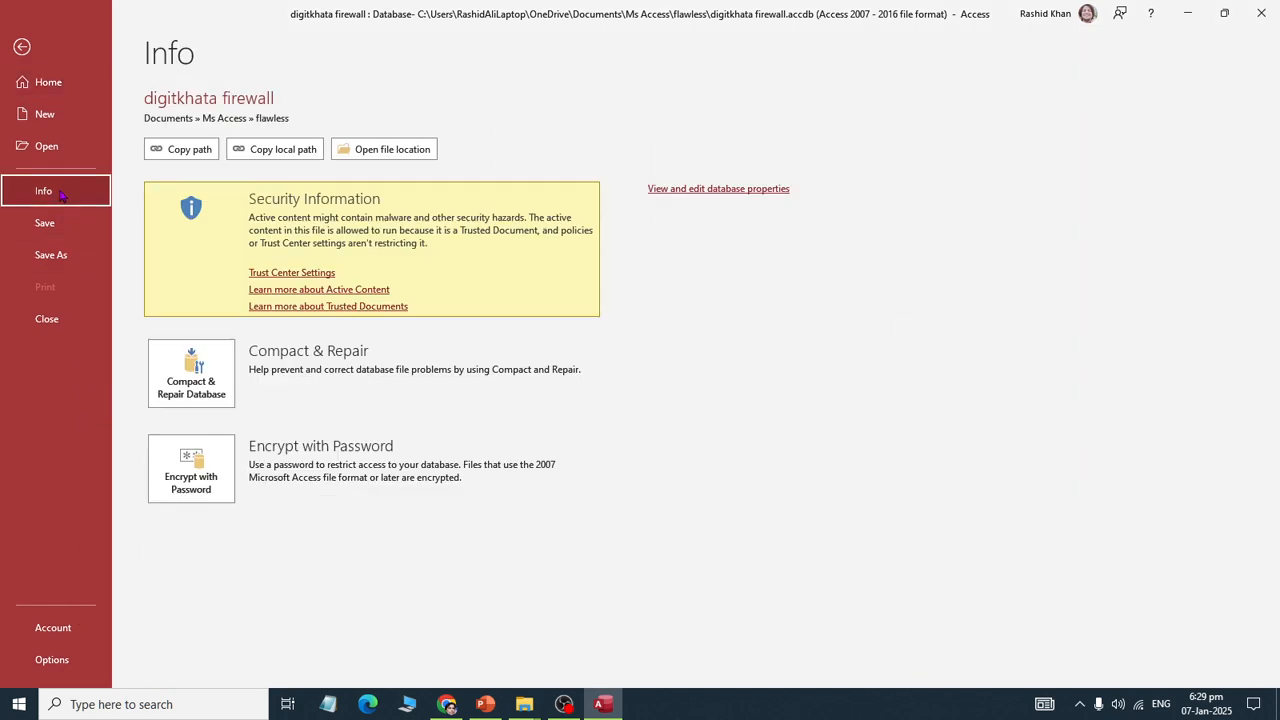
{"action": "left_click", "coordinate": [196, 508]}
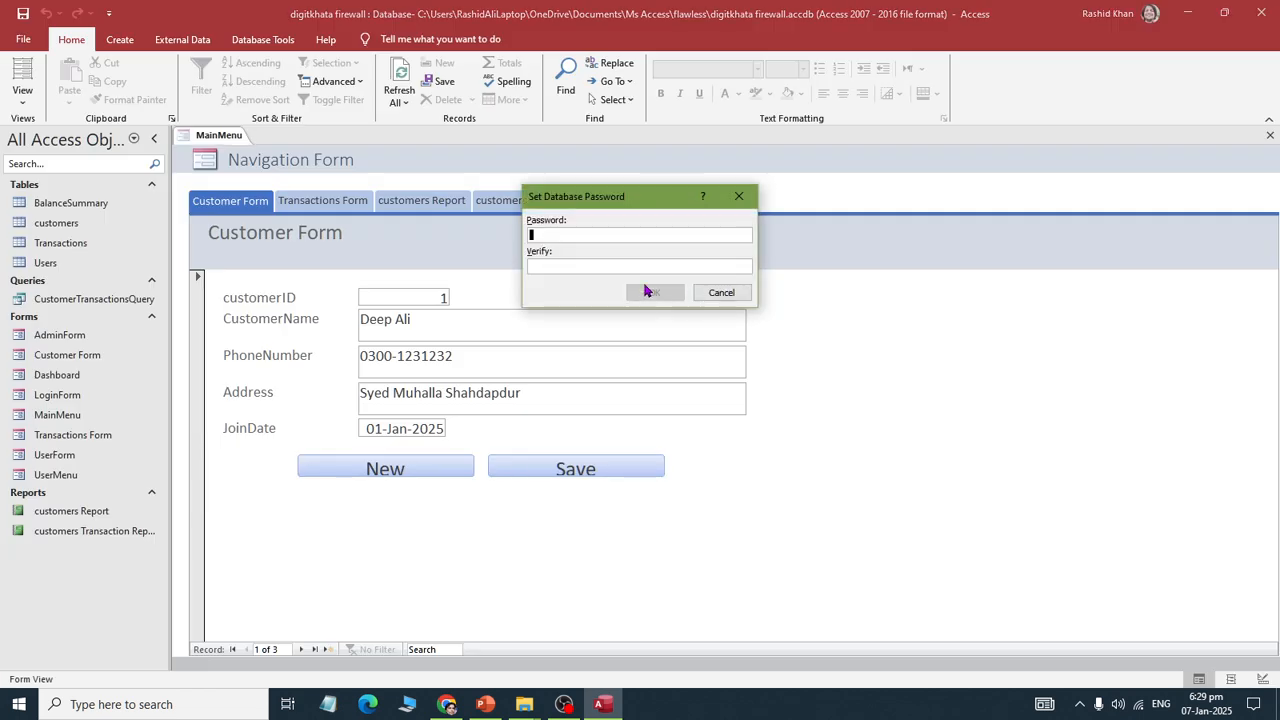
{"action": "key", "text": "ctrl+a"}
{"action": "key", "text": "Tab"}
{"action": "left_click", "coordinate": [652, 290]}
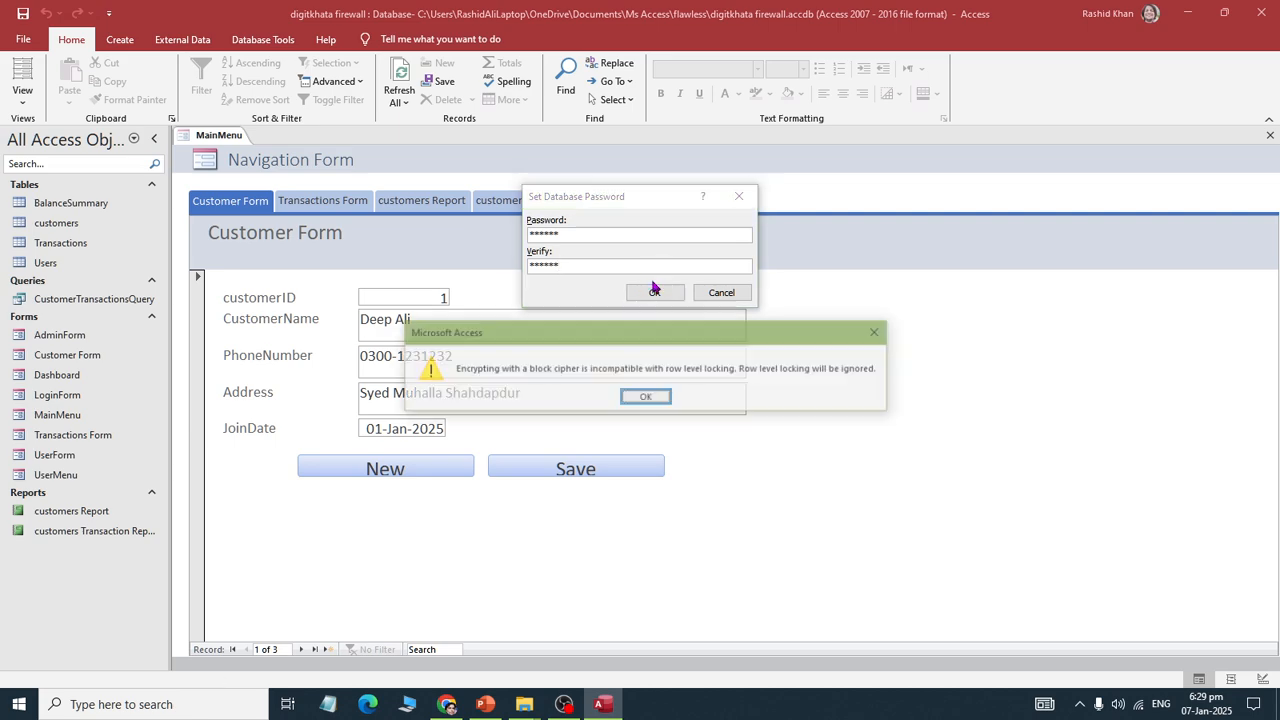
{"action": "key", "text": "Return"}
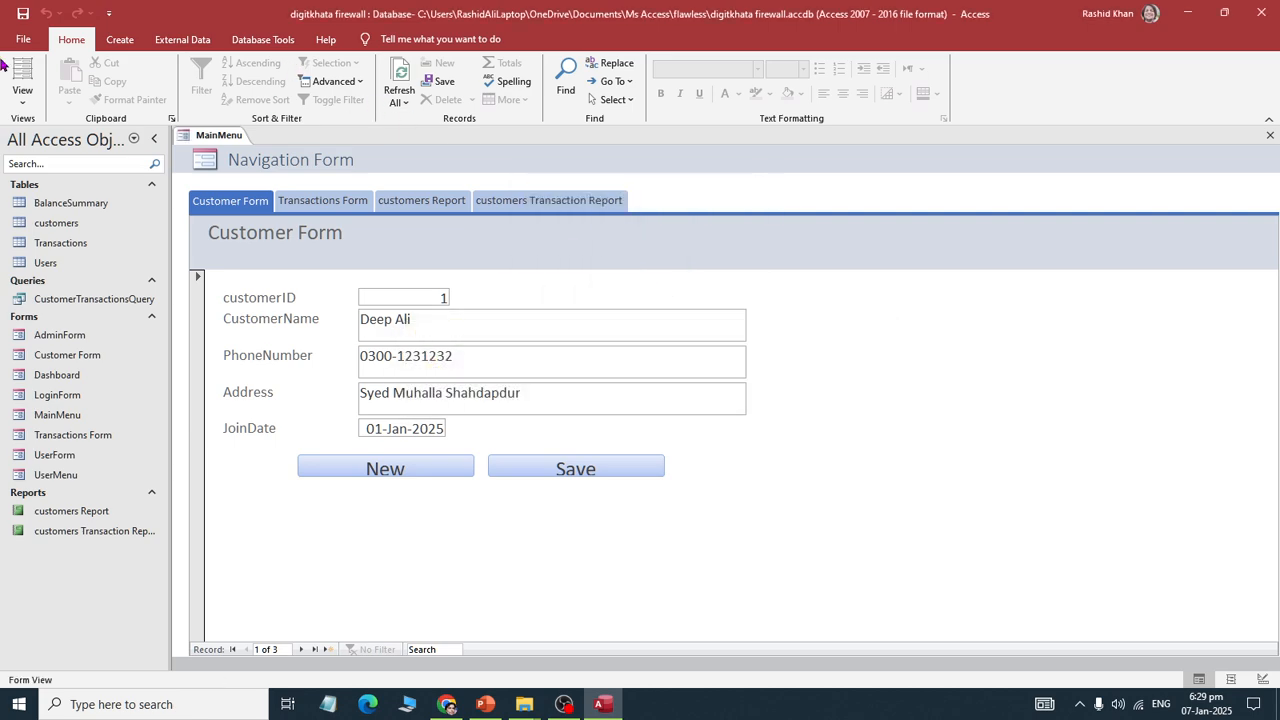
{"action": "left_click", "coordinate": [22, 39]}
{"action": "left_click", "coordinate": [18, 318]}
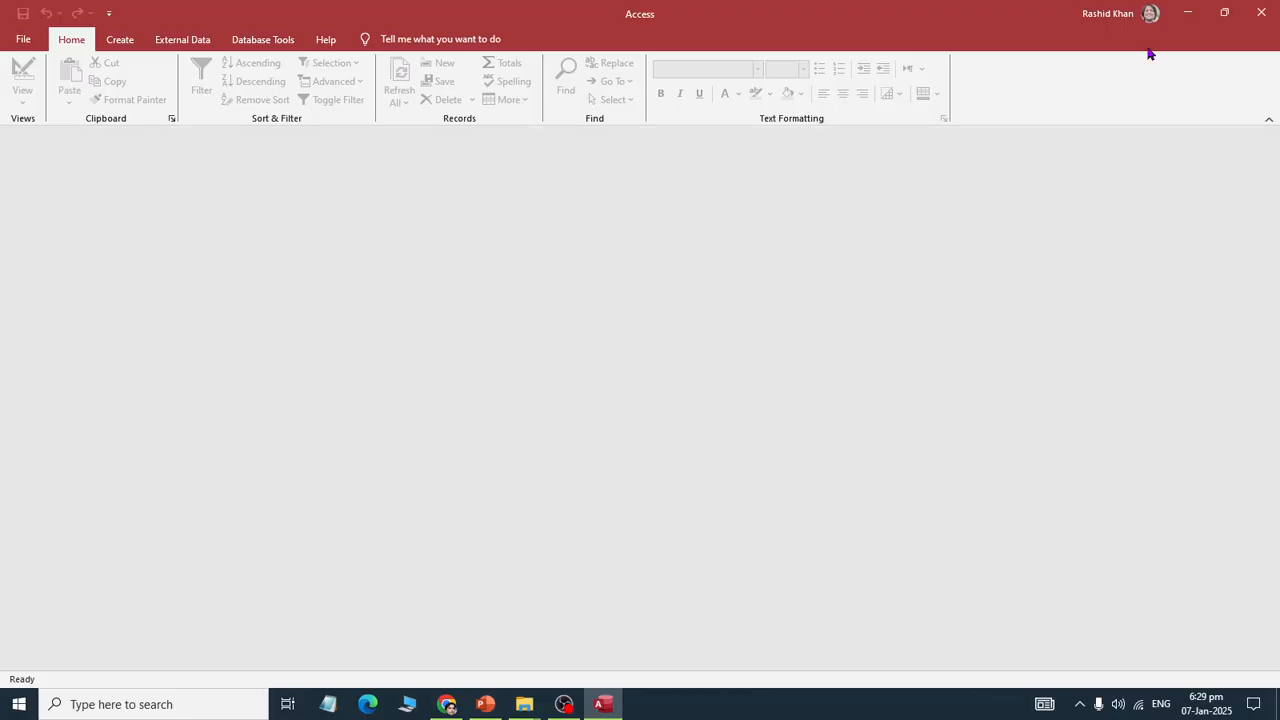
Step: Close Access and open digitkhata firewall.accdb from the flawless folder in File Explorer
{"action": "left_click", "coordinate": [1261, 12]}
{"action": "left_click", "coordinate": [670, 448]}
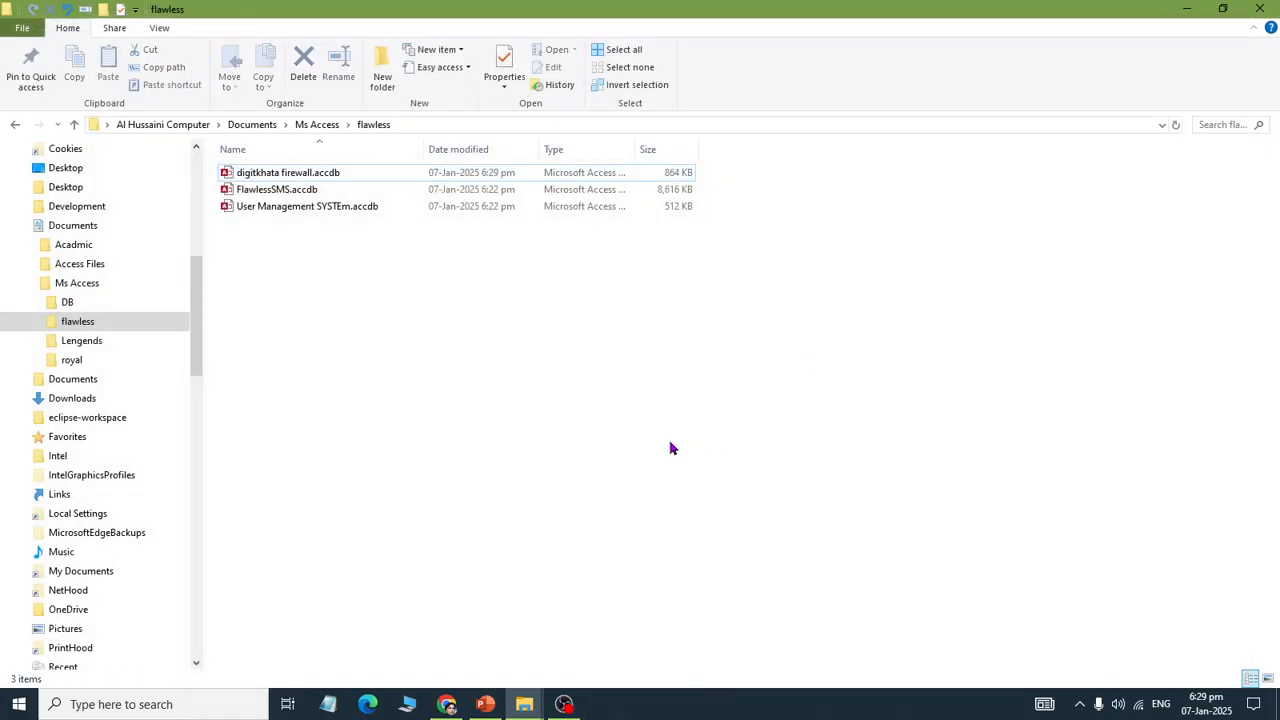
{"action": "key", "text": "Down"}
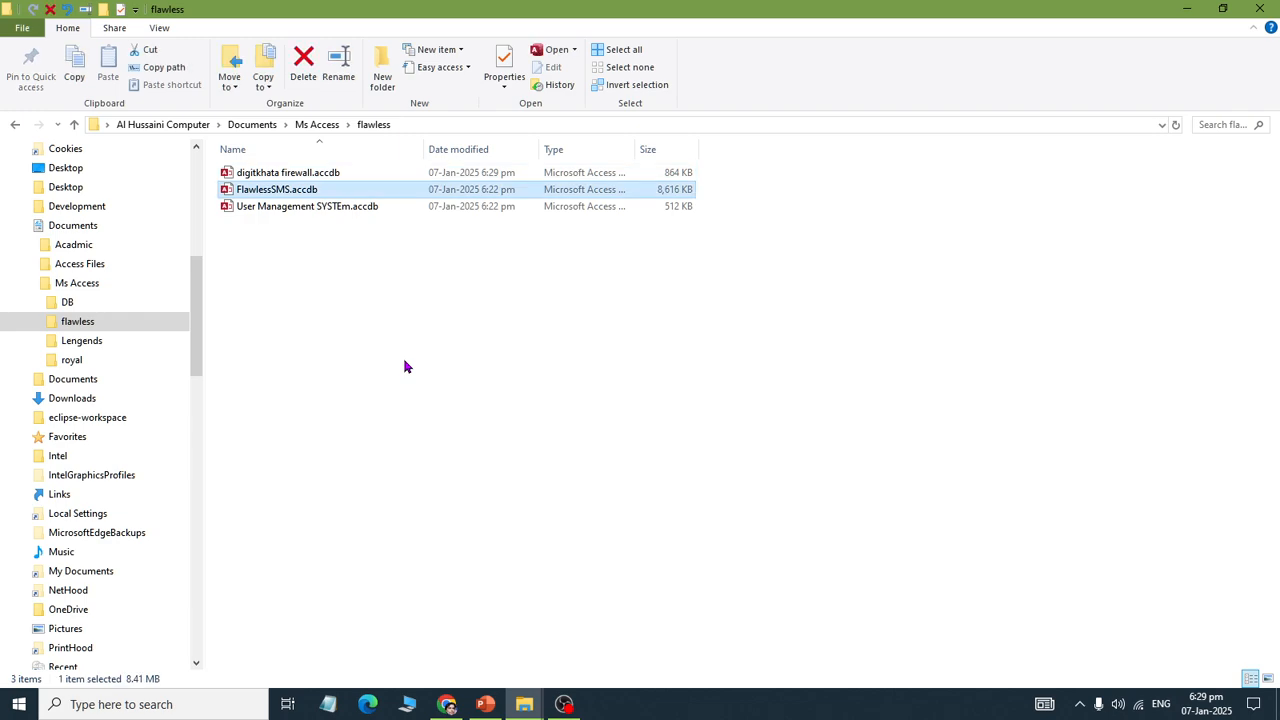
{"action": "key", "text": "Up"}
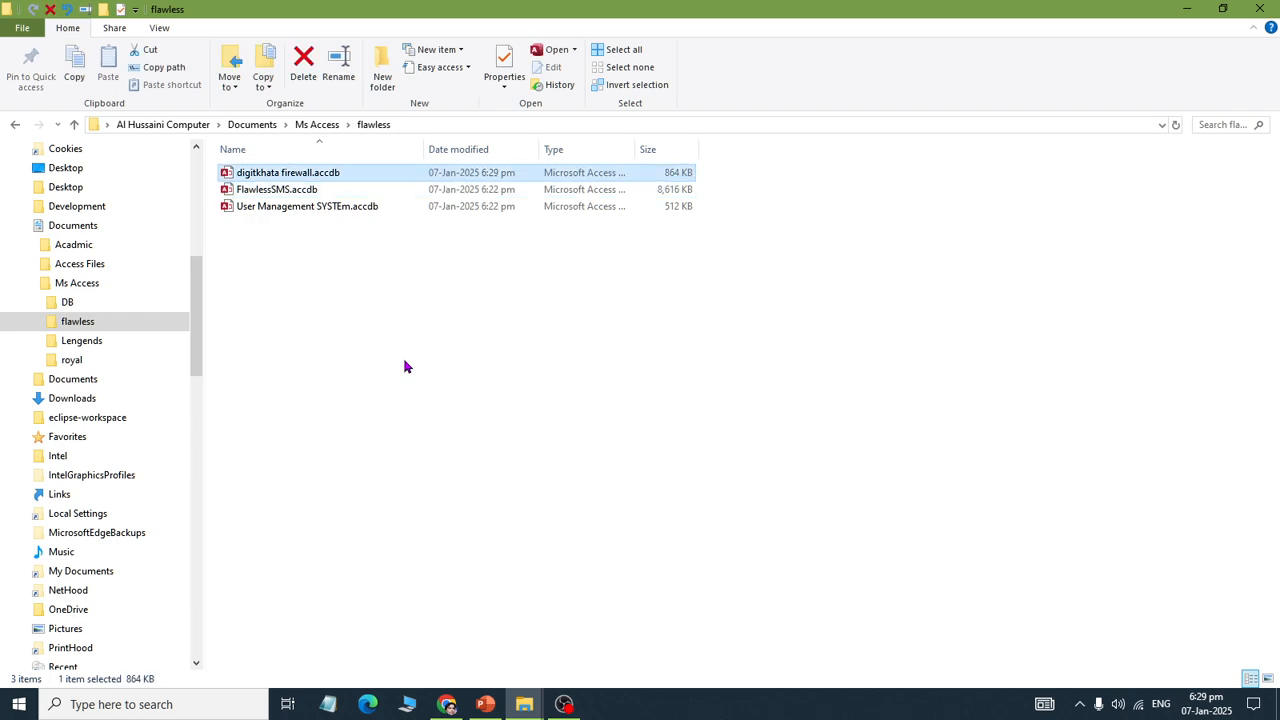
{"action": "key", "text": "Return"}
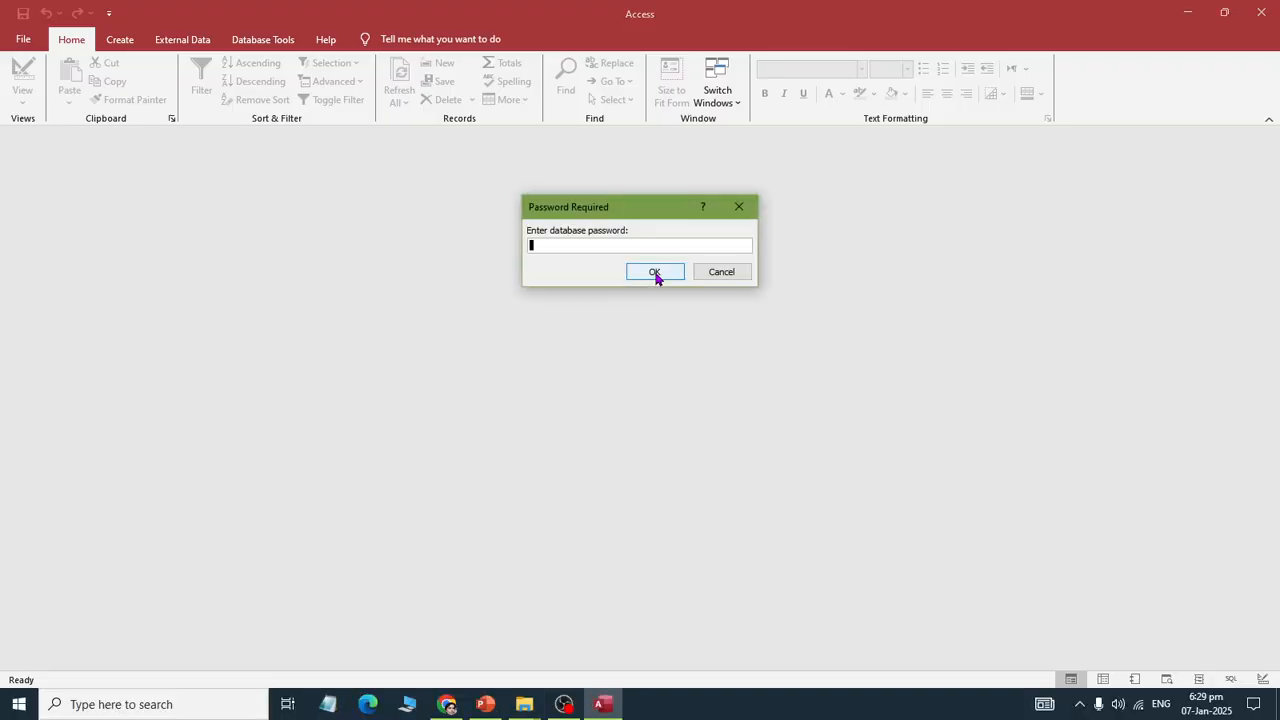
Step: Enter the database password in the Password Required prompt to unlock it
{"action": "type", "text": "****"}
{"action": "key", "text": "Return"}
{"action": "key", "text": "Return"}
{"action": "type", "text": "*****"}
{"action": "left_click", "coordinate": [655, 272]}
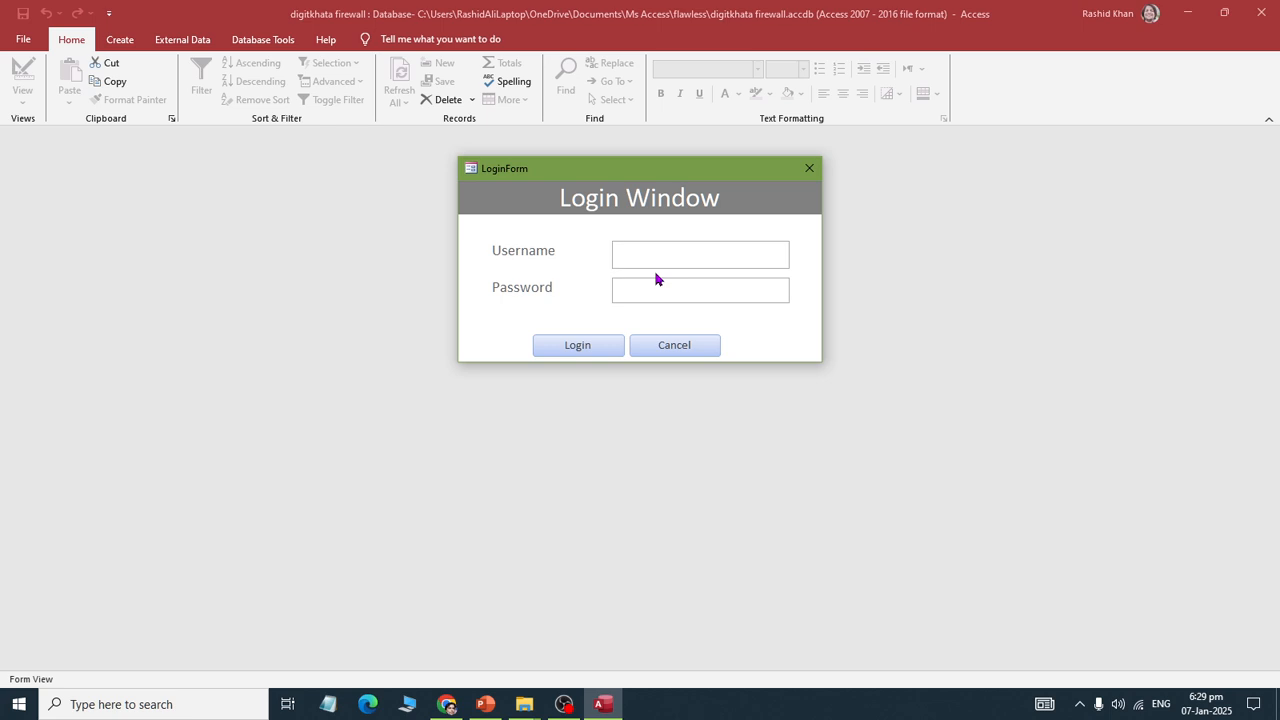
Step: Log in with the second user's credentials, dismiss the welcome message, and close Access
{"action": "type", "text": "rashid"}
{"action": "key", "text": "Tab"}
{"action": "type", "text": "******"}
{"action": "key", "text": "Return"}
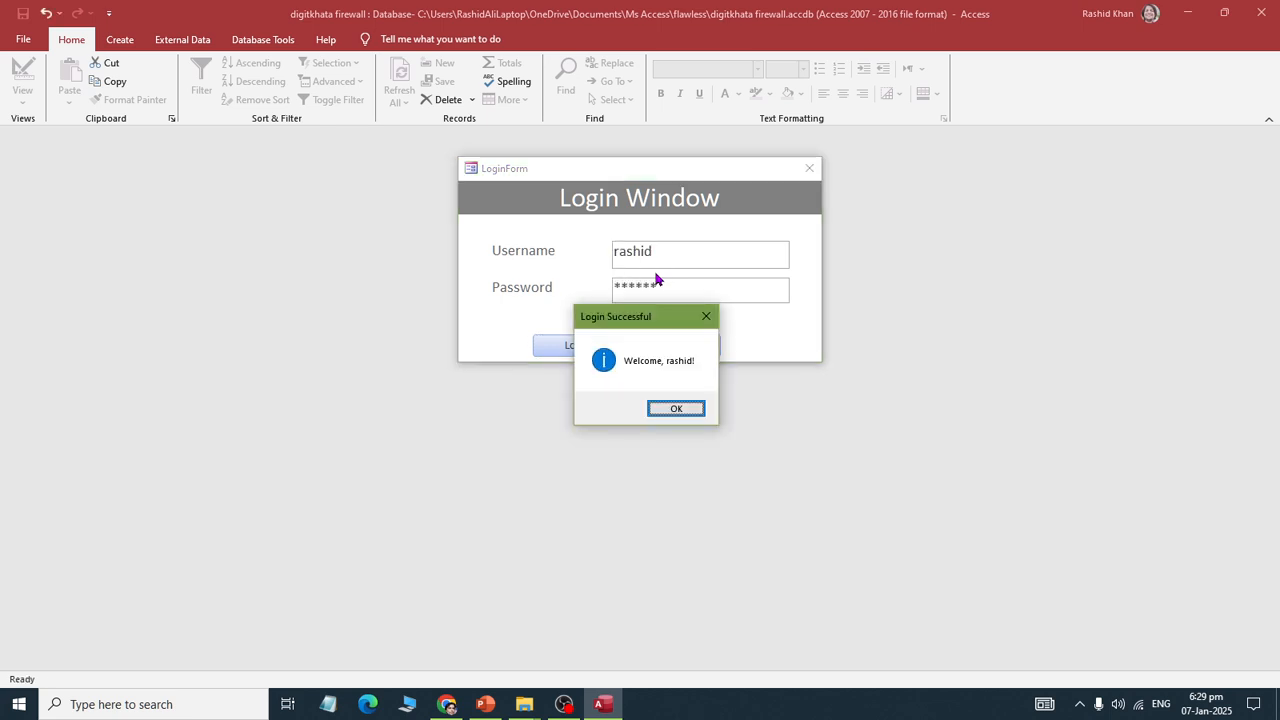
{"action": "key", "text": "Return"}
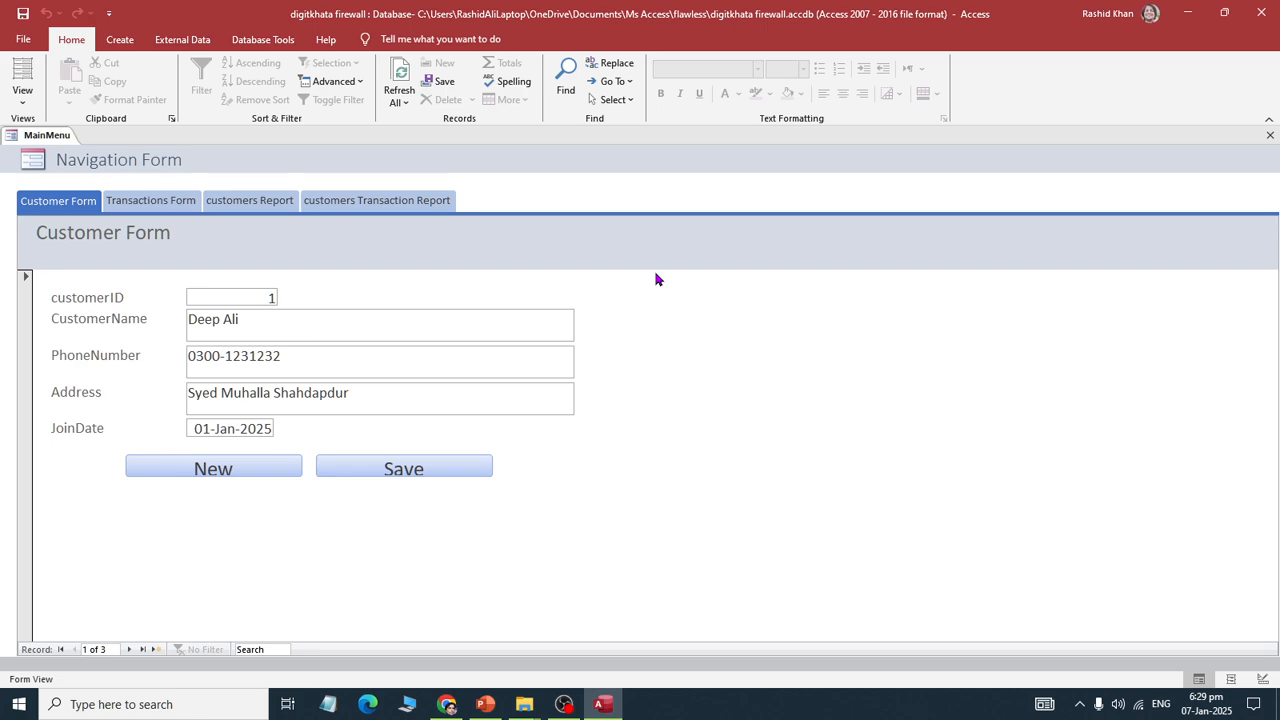
{"action": "left_click", "coordinate": [1259, 10]}
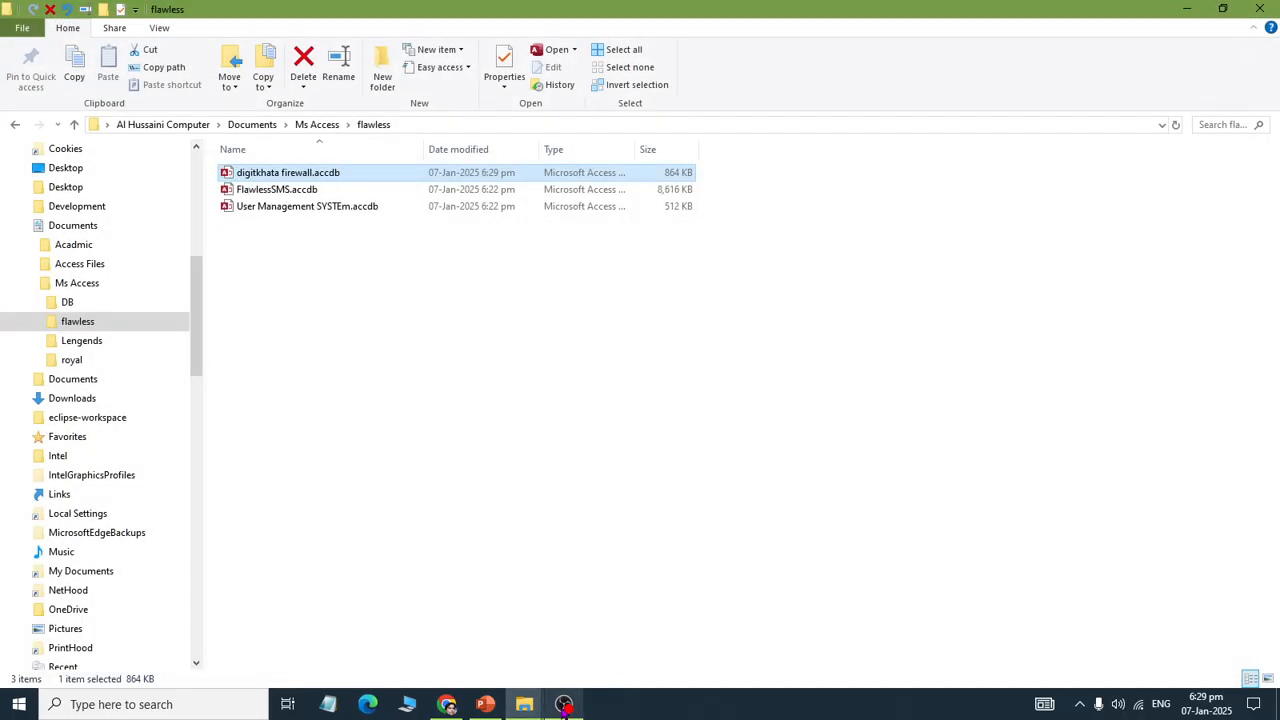
{"action": "mouse_move", "coordinate": [564, 707]}
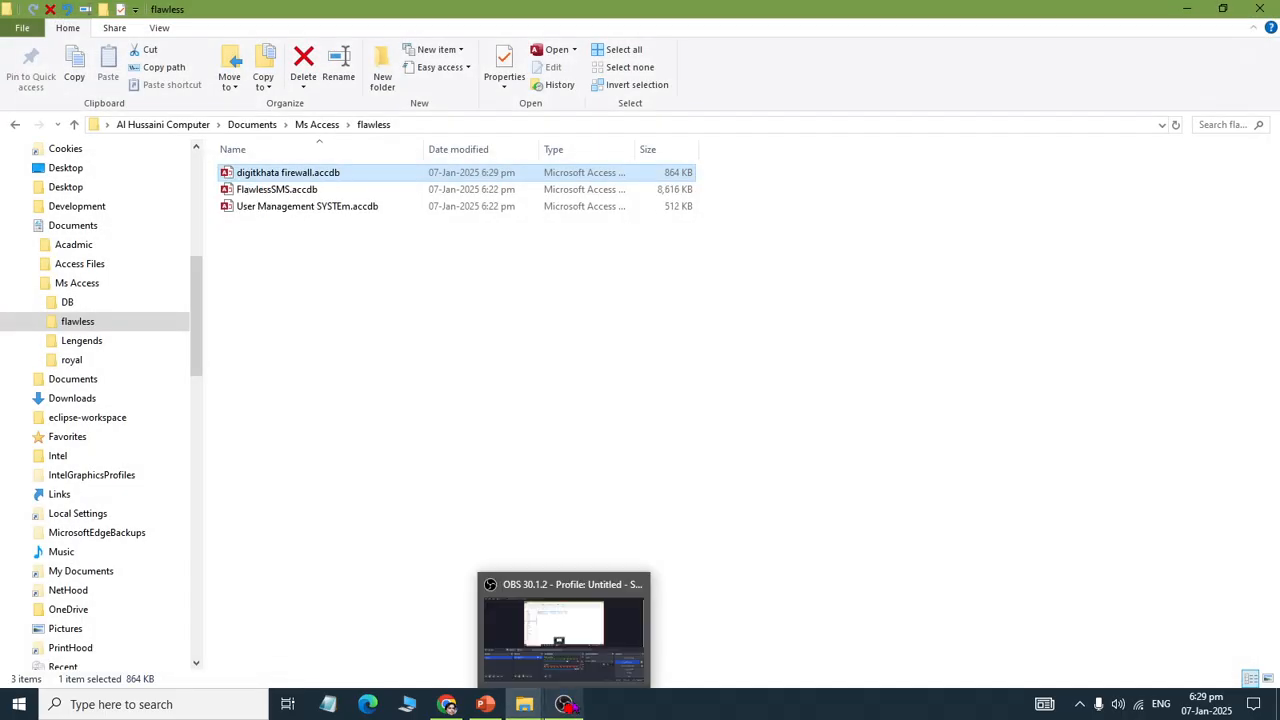